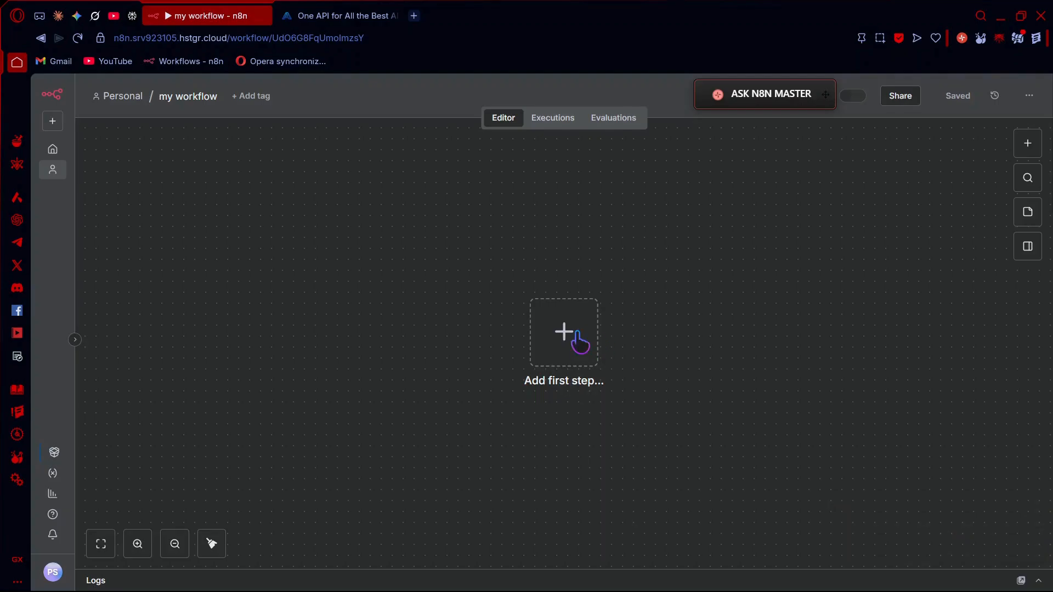
Add an On form submission trigger with the form title "creating music" and the description "using suno api".
{"action": "left_click", "coordinate": [595, 345]}
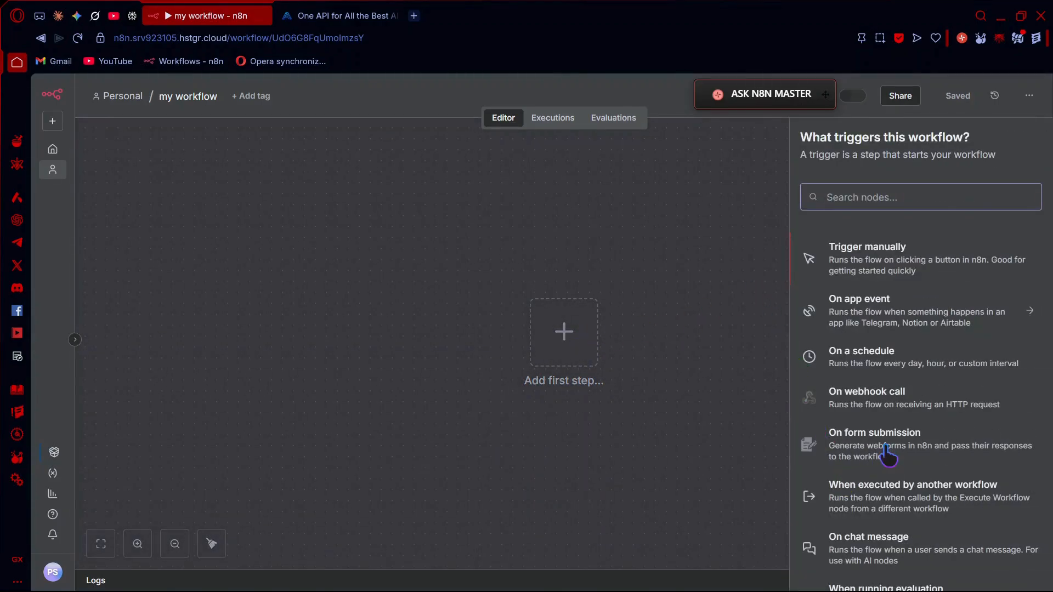
{"action": "left_click", "coordinate": [885, 452]}
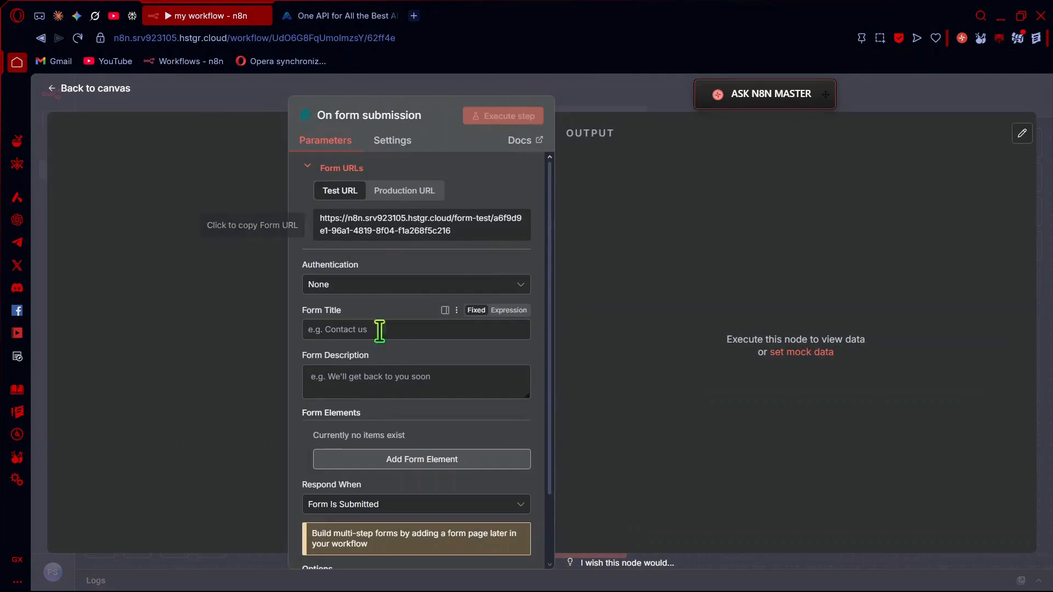
{"action": "left_click", "coordinate": [440, 327]}
{"action": "type", "text": "cre"}
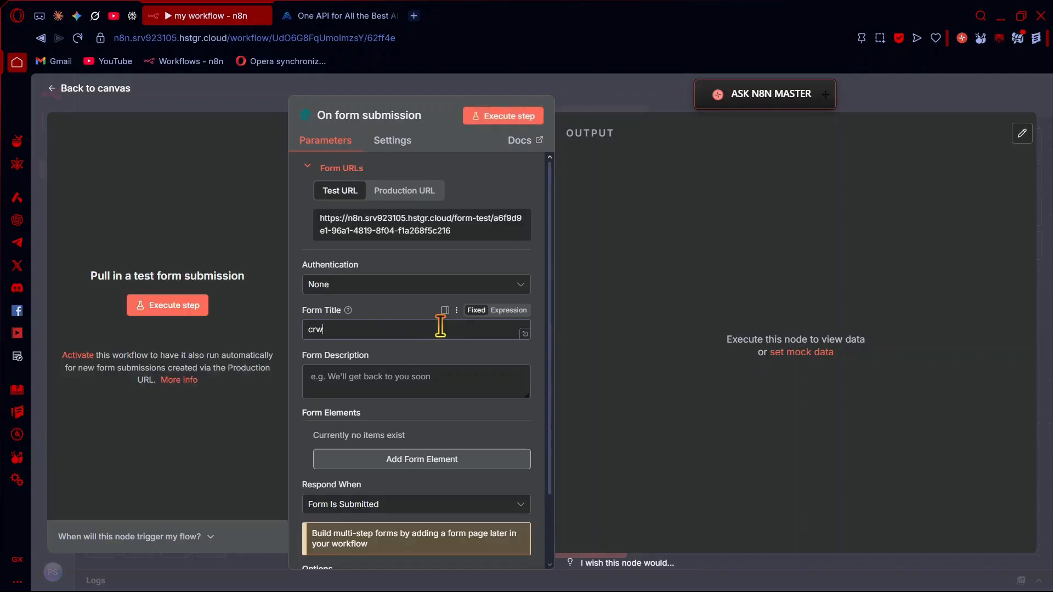
{"action": "type", "text": "ating music"}
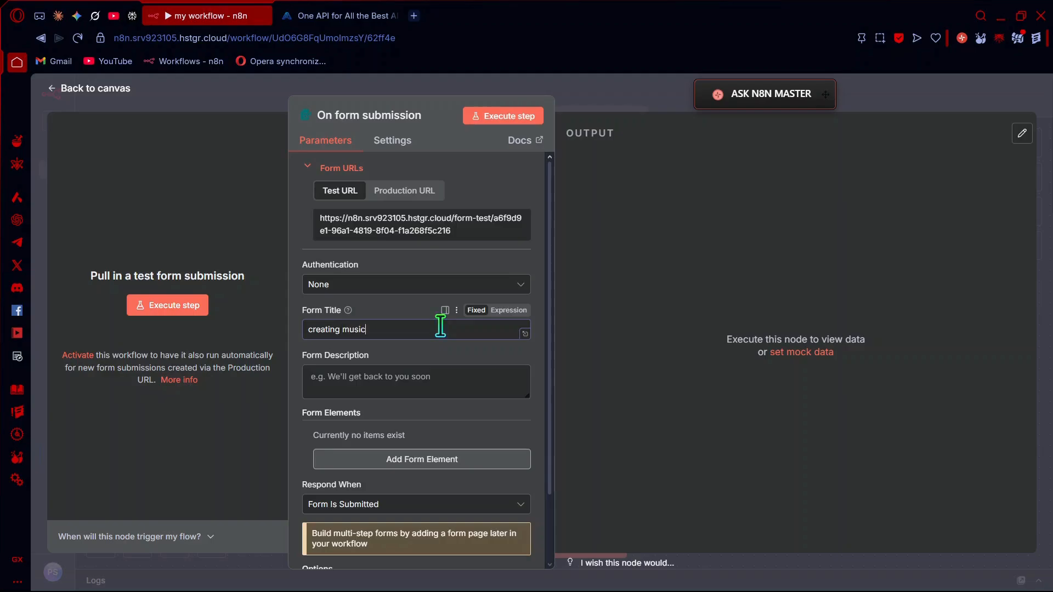
{"action": "left_click", "coordinate": [429, 376]}
{"action": "type", "text": "usi"}
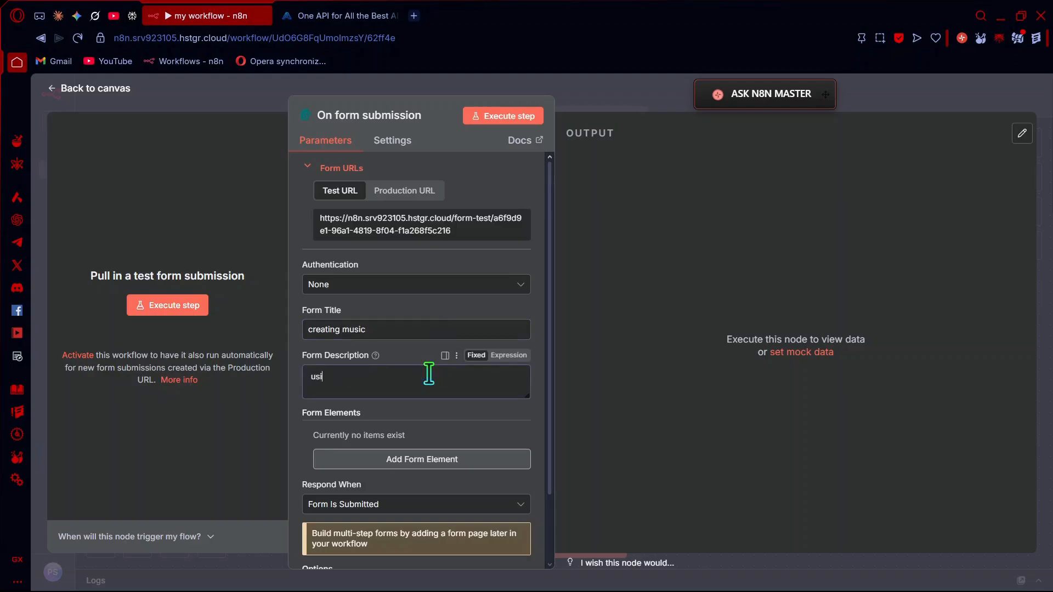
{"action": "type", "text": "ng suno api"}
Add a required text form element named "prompt" with the placeholder "thandi hai, thandi hai, meri ex gandi hai," and return to the canvas.
{"action": "left_click", "coordinate": [451, 463]}
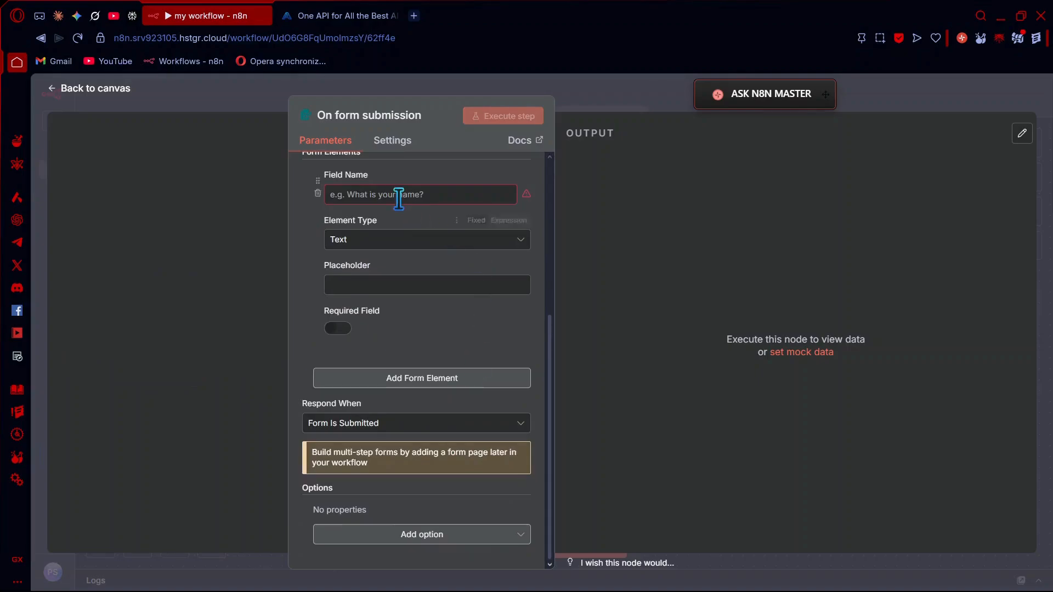
{"action": "left_click", "coordinate": [352, 194]}
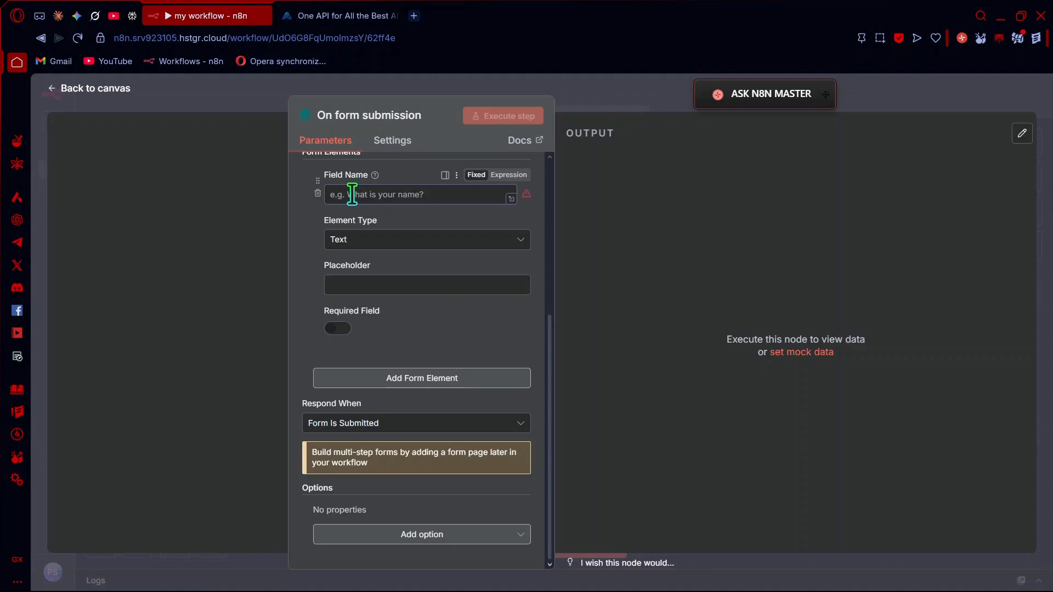
{"action": "type", "text": "prom"}
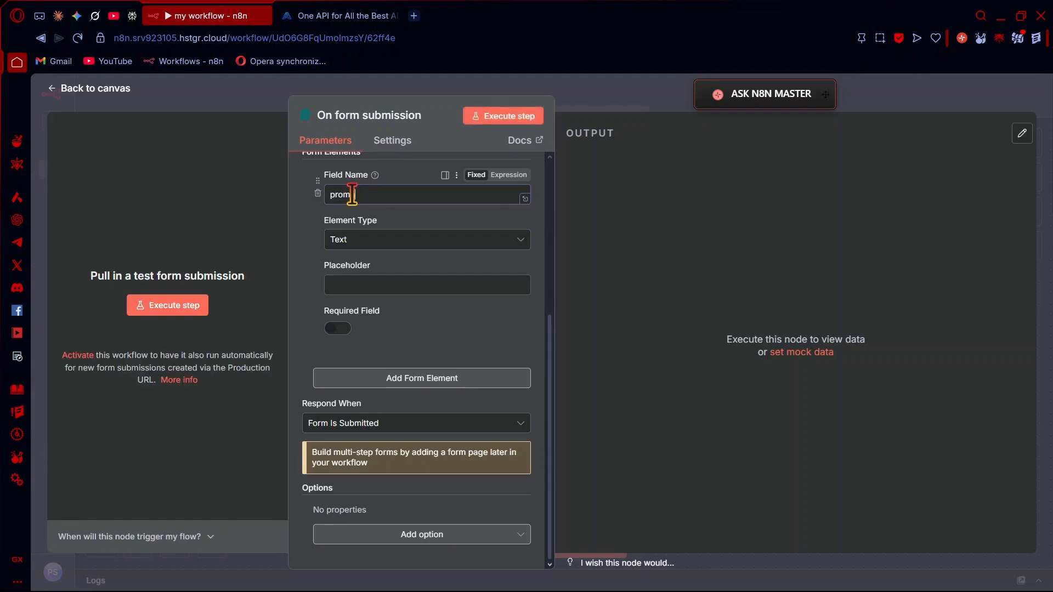
{"action": "type", "text": "pt"}
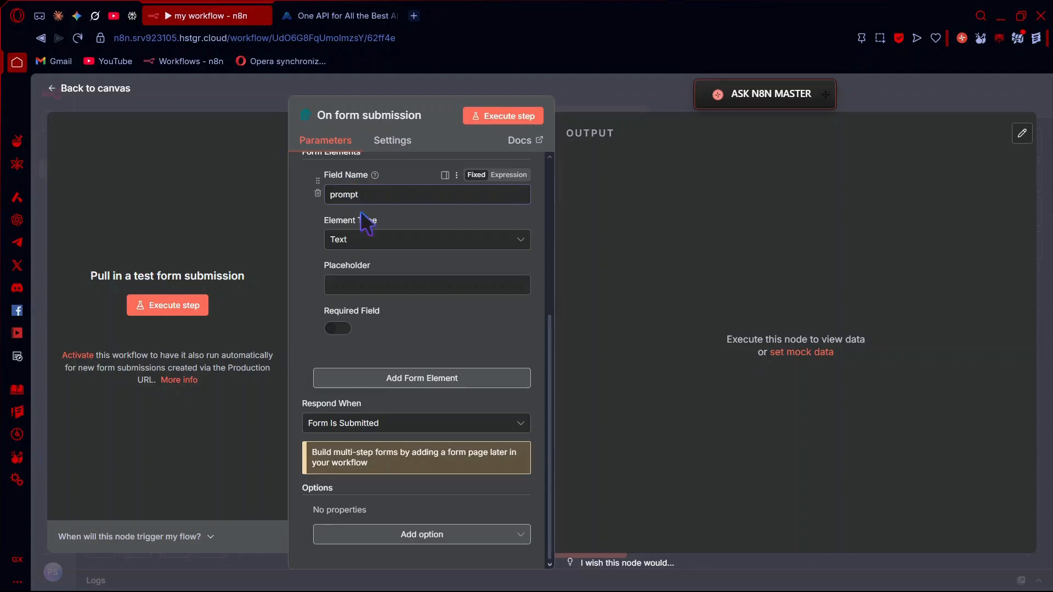
{"action": "left_click", "coordinate": [407, 285]}
{"action": "type", "text": "thandi hai, thandi hai, meri ex gandi hai,"}
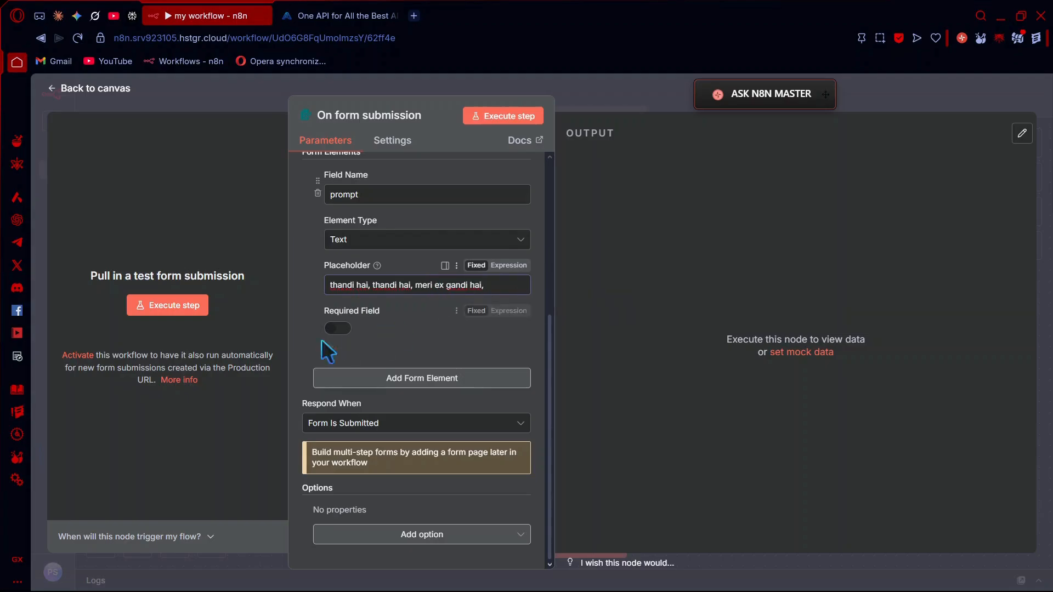
{"action": "left_click", "coordinate": [334, 328]}
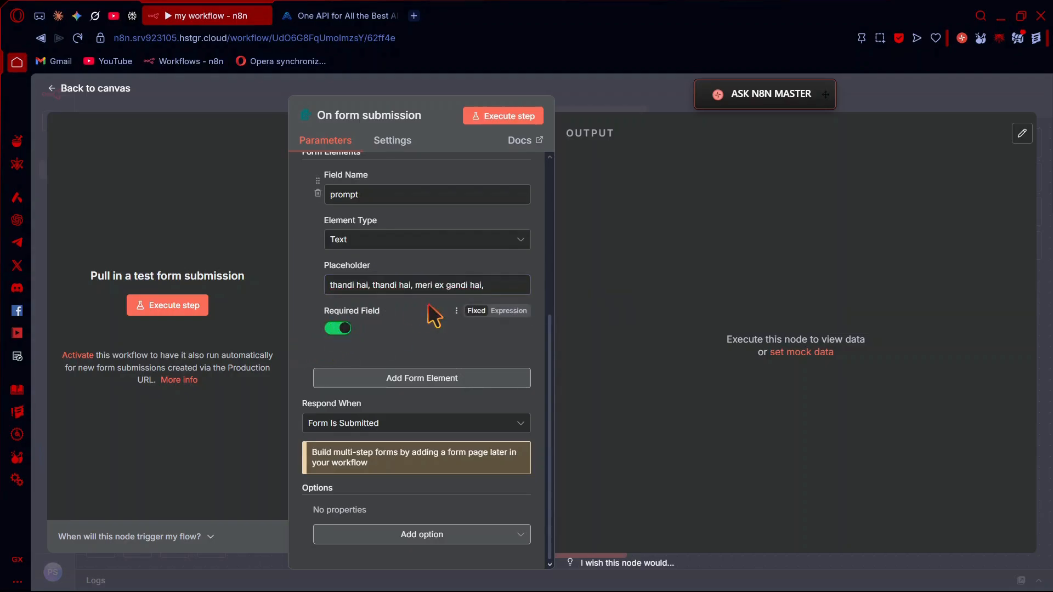
{"action": "scroll", "coordinate": [429, 308], "scroll_direction": "up", "scroll_amount": 5}
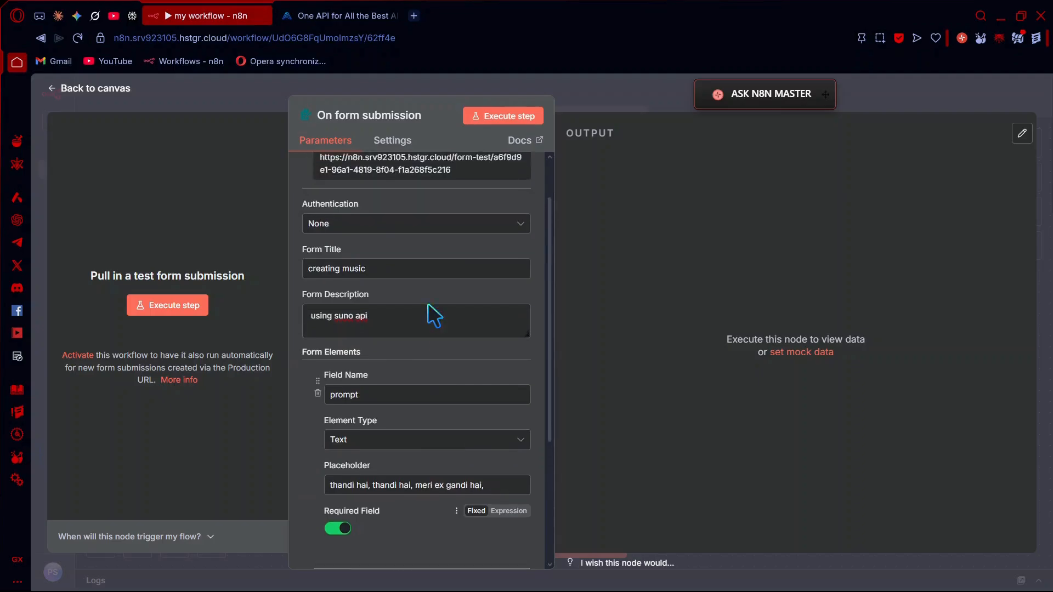
{"action": "left_click", "coordinate": [95, 89]}
Rename the workflow to "create music demo".
{"action": "left_click", "coordinate": [202, 101]}
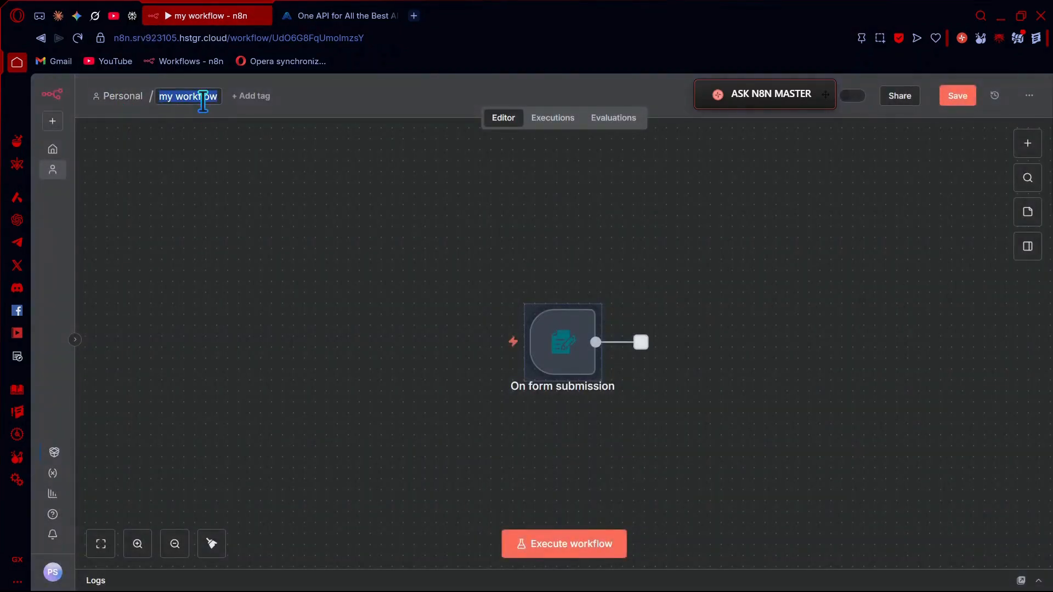
{"action": "key", "text": "BackSpace"}
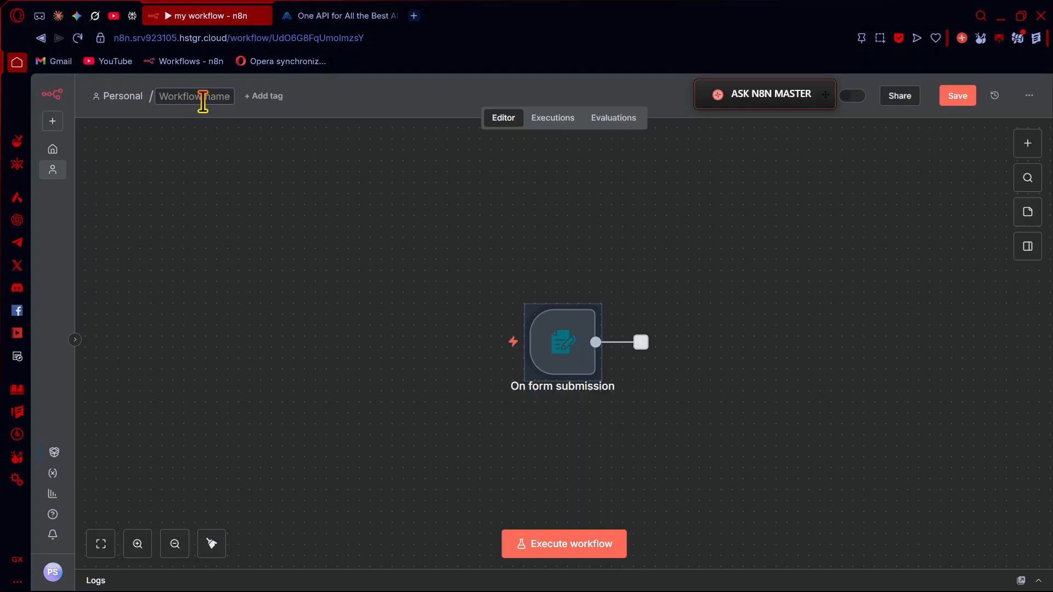
{"action": "type", "text": "c"}
{"action": "key", "text": "BackSpace"}
{"action": "type", "text": "create m"}
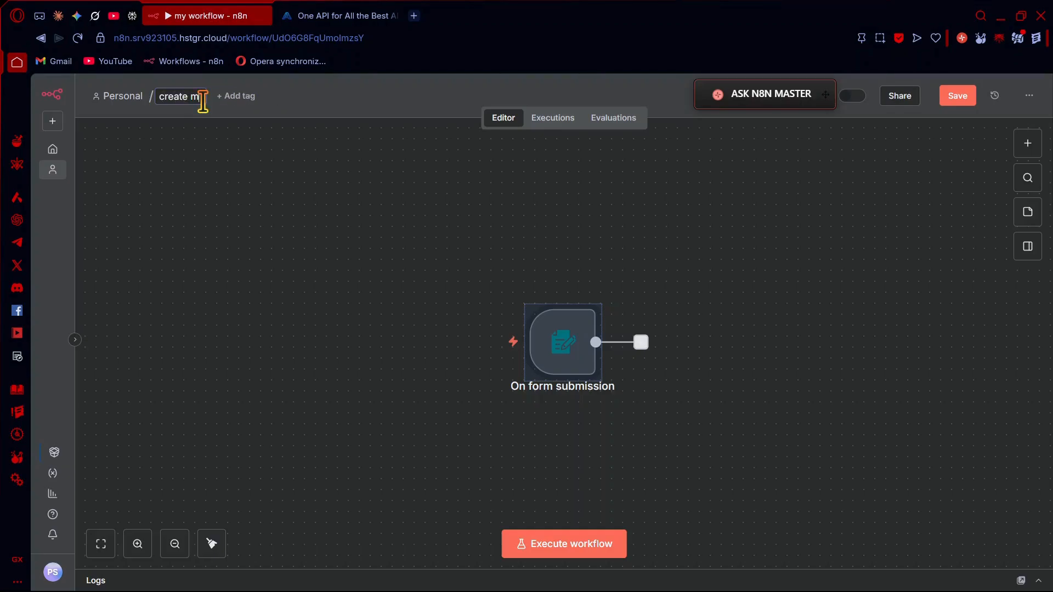
{"action": "type", "text": "i"}
{"action": "type", "text": "sic demo"}
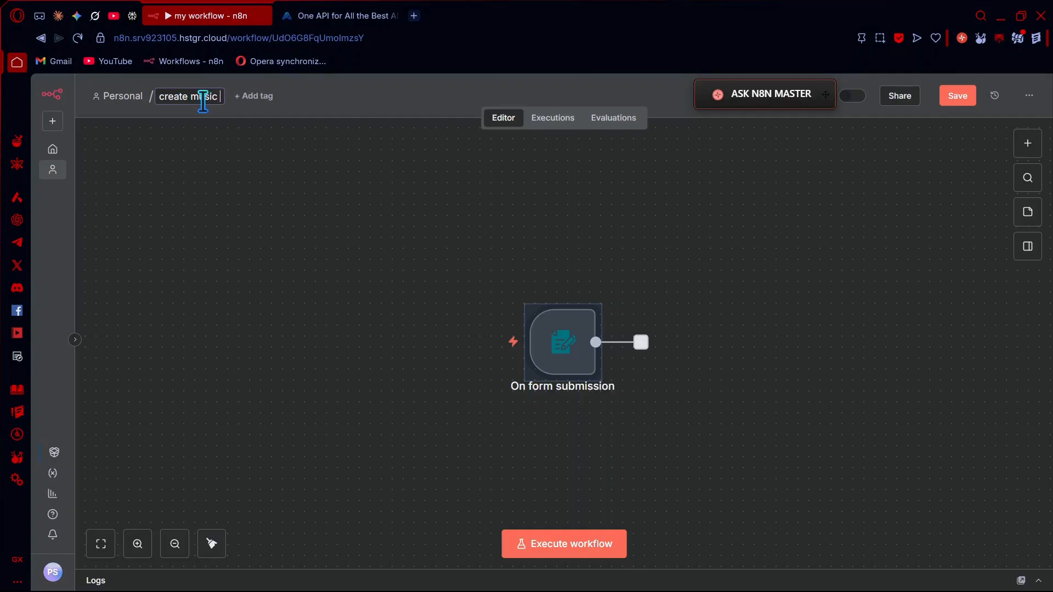
{"action": "left_click", "coordinate": [293, 136]}
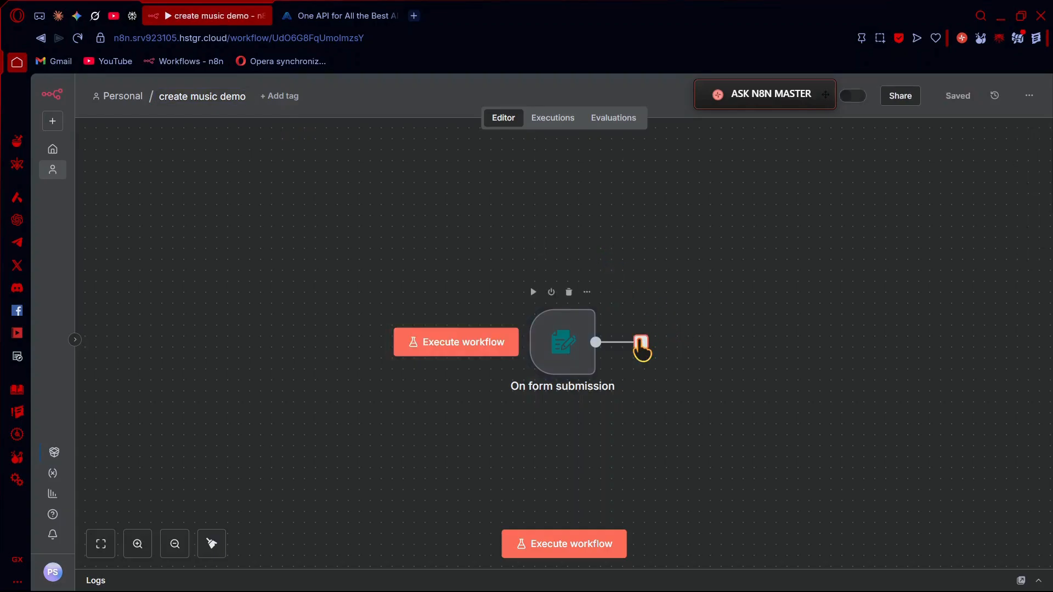
Add an AI Agent after the form trigger, with its prompt source set to Define below and a specific output format required.
{"action": "left_click", "coordinate": [640, 343]}
{"action": "left_click", "coordinate": [857, 253]}
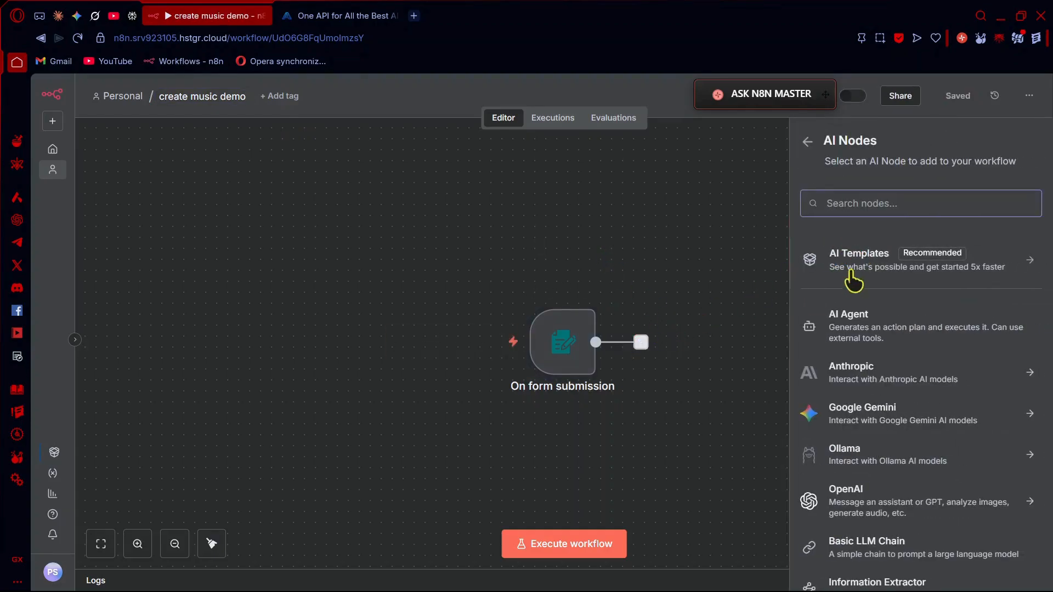
{"action": "left_click", "coordinate": [859, 321]}
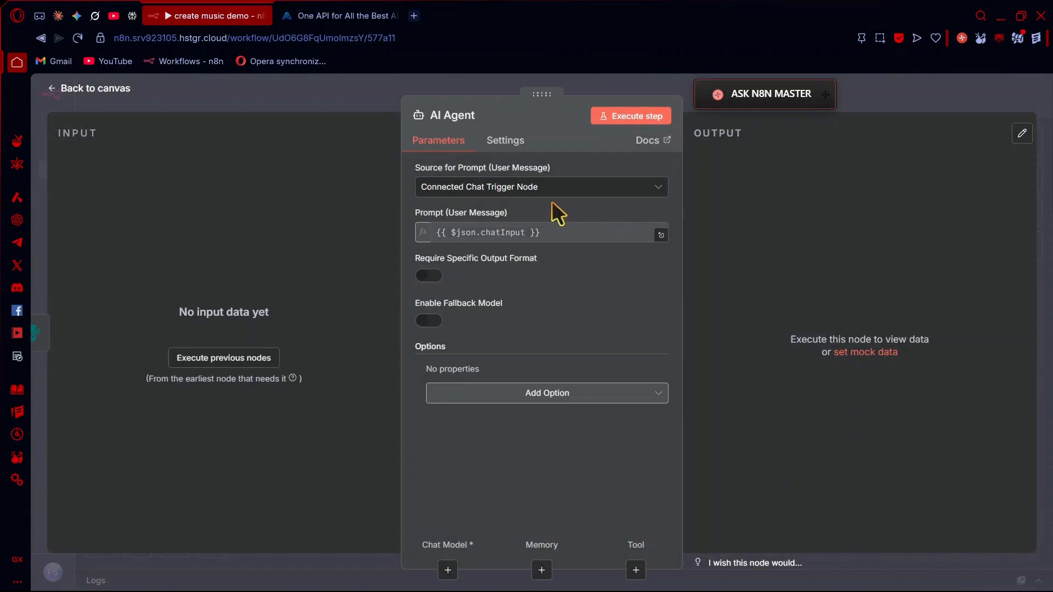
{"action": "left_click", "coordinate": [548, 189]}
{"action": "left_click", "coordinate": [567, 274]}
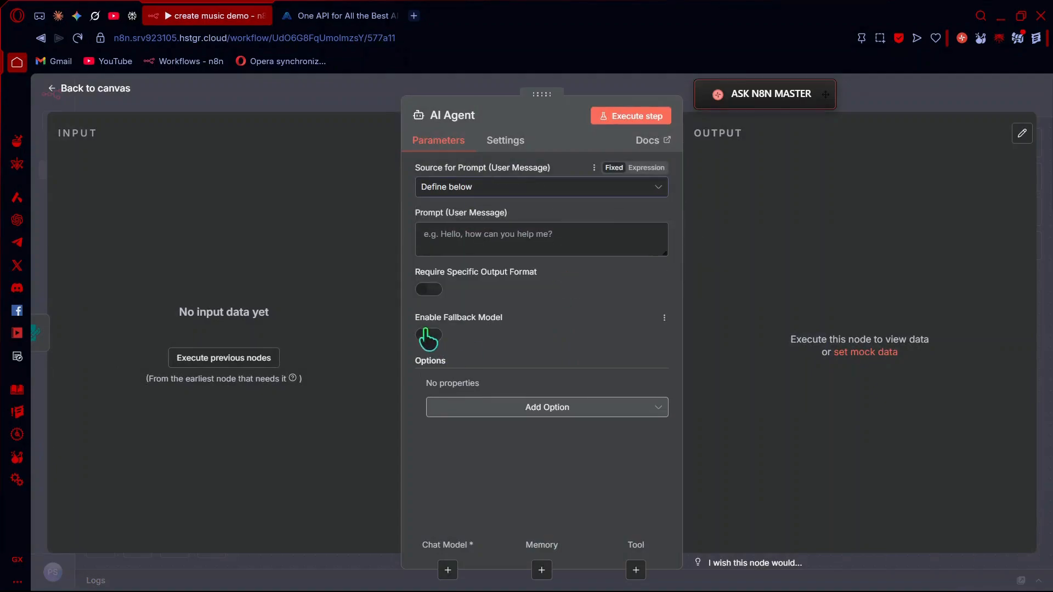
{"action": "left_click", "coordinate": [433, 290]}
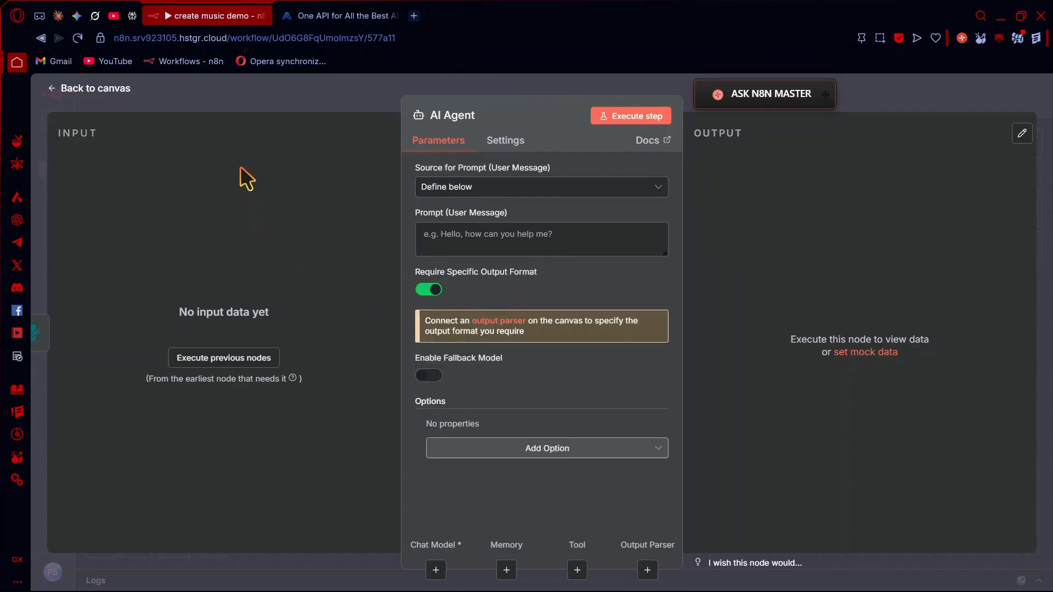
{"action": "left_click", "coordinate": [131, 88]}
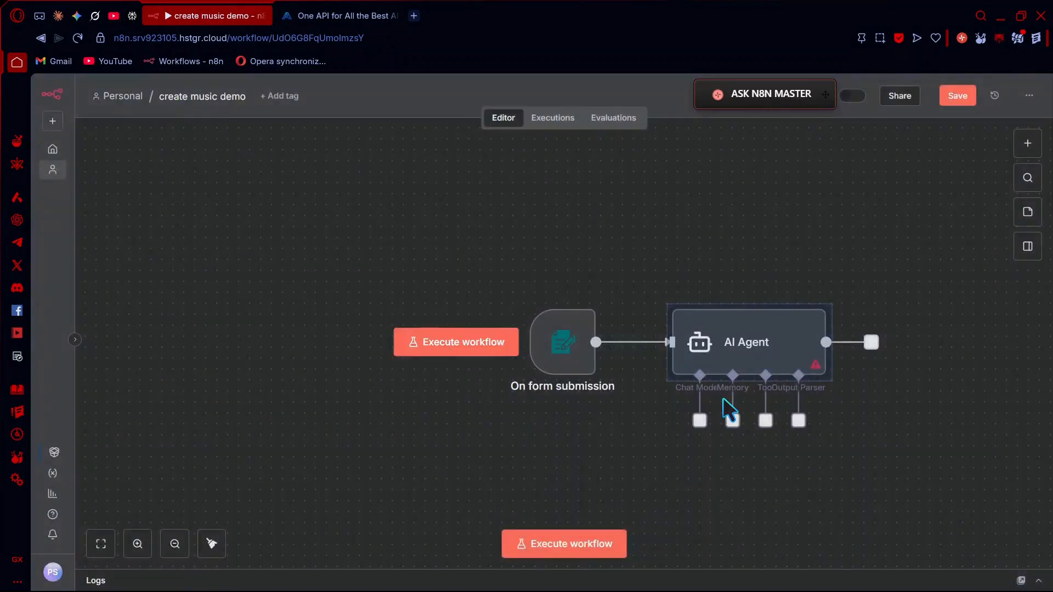
Attach a Structured Output Parser to the AI Agent and enable its Auto-Fix Format option.
{"action": "left_click", "coordinate": [798, 421]}
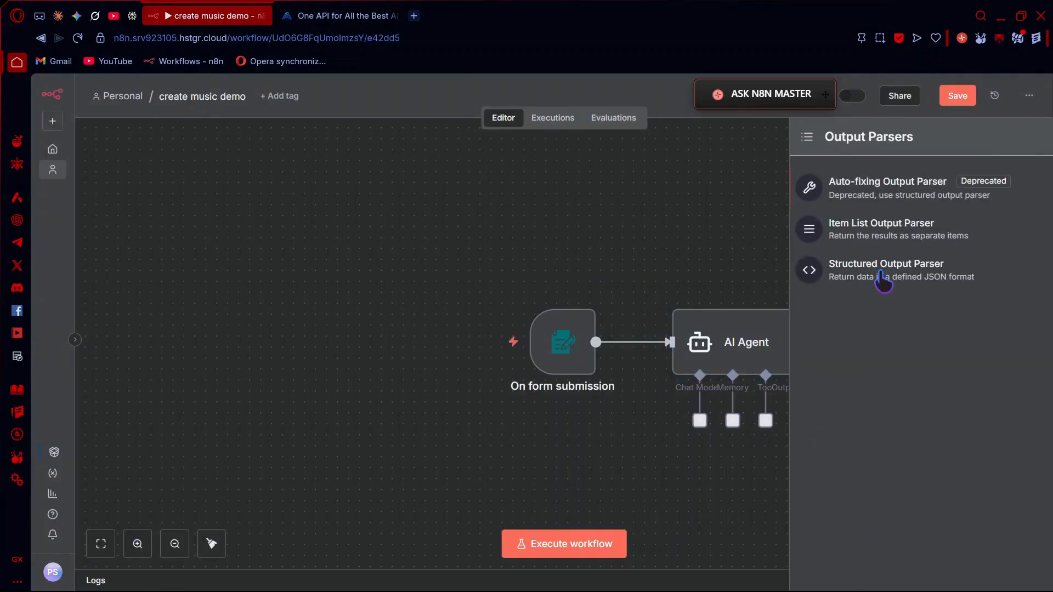
{"action": "left_click", "coordinate": [882, 280]}
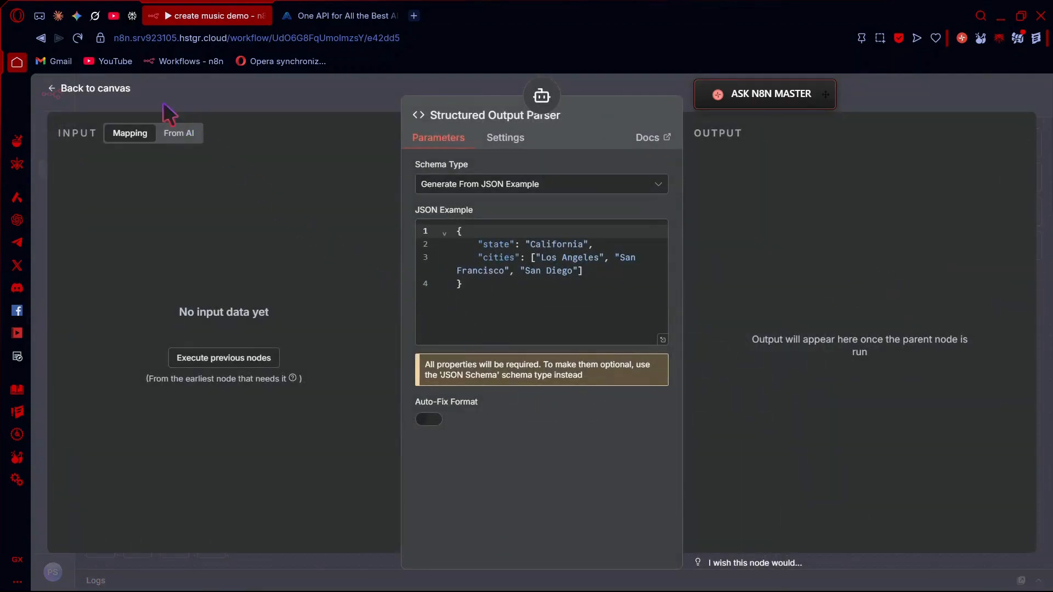
{"action": "left_click", "coordinate": [433, 420]}
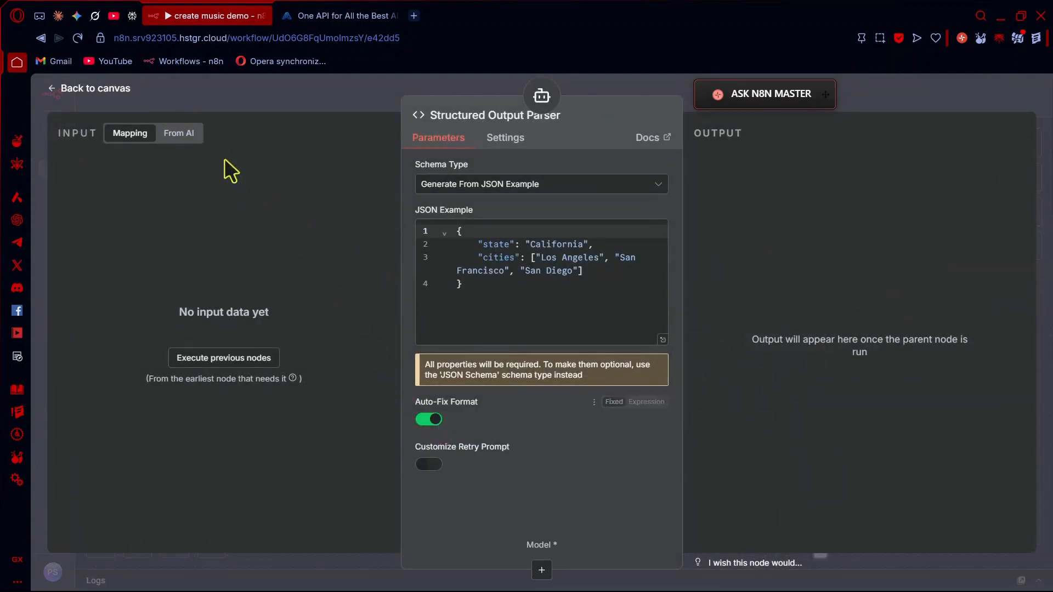
{"action": "left_click", "coordinate": [120, 91]}
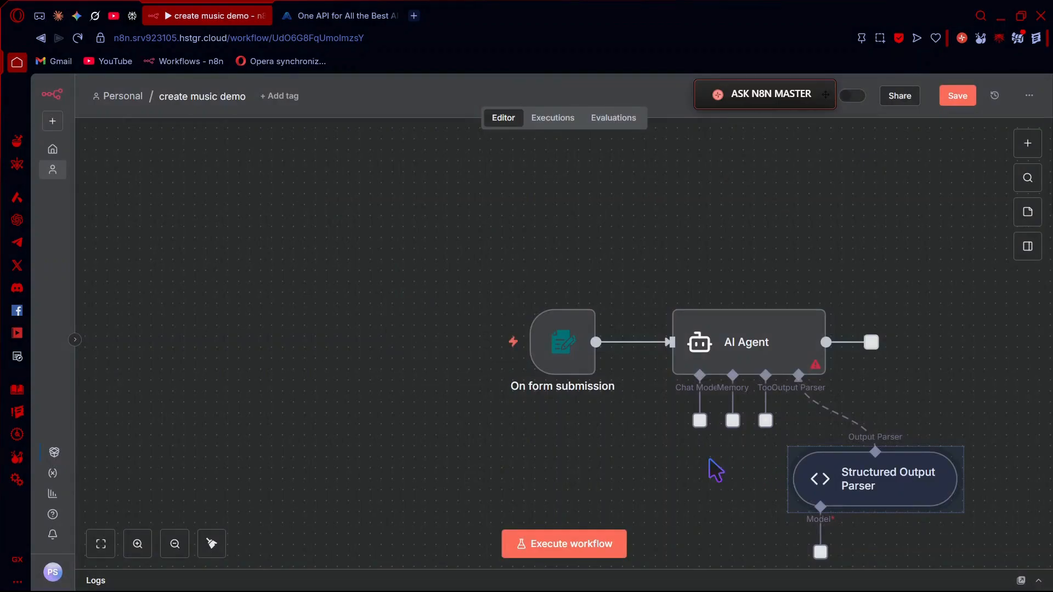
Attach a Google Gemini Chat Model to the AI Agent using the credential 470 and the model models/gemini-2.5-pro.
{"action": "left_click", "coordinate": [702, 421]}
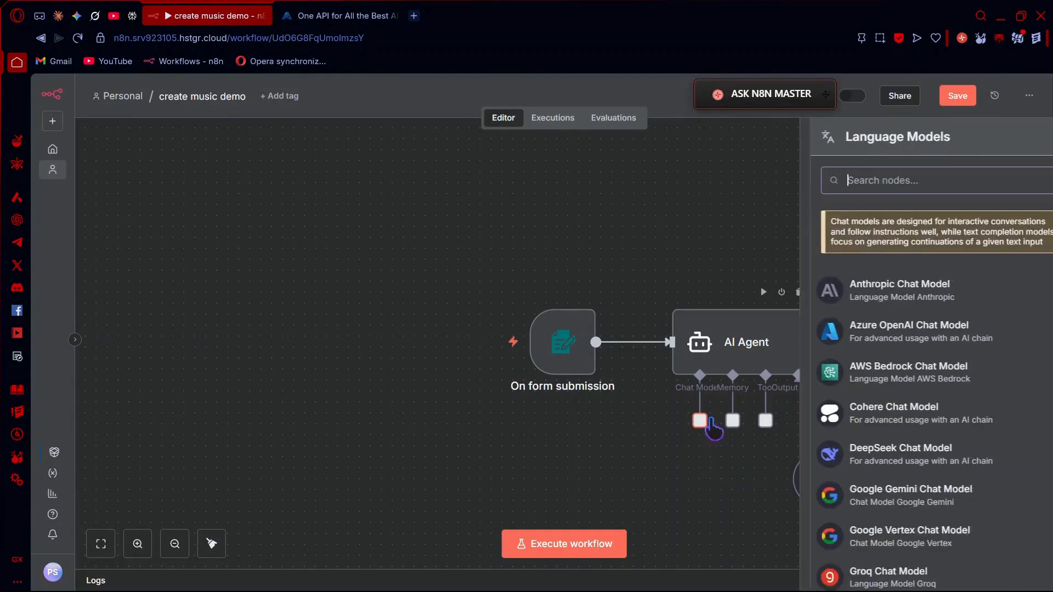
{"action": "left_click", "coordinate": [888, 496]}
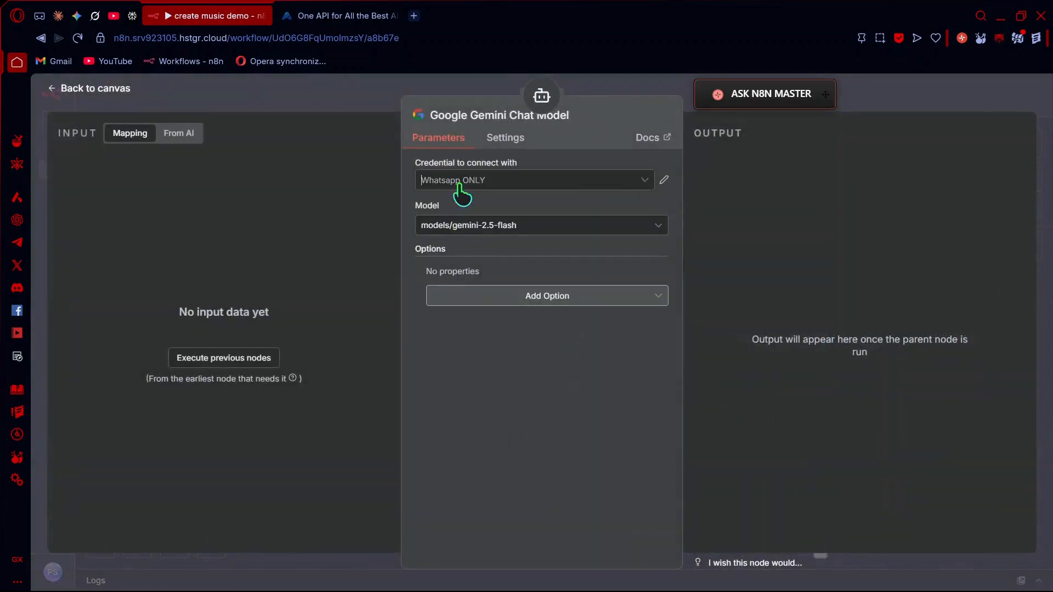
{"action": "left_click", "coordinate": [464, 184]}
{"action": "left_click", "coordinate": [475, 221]}
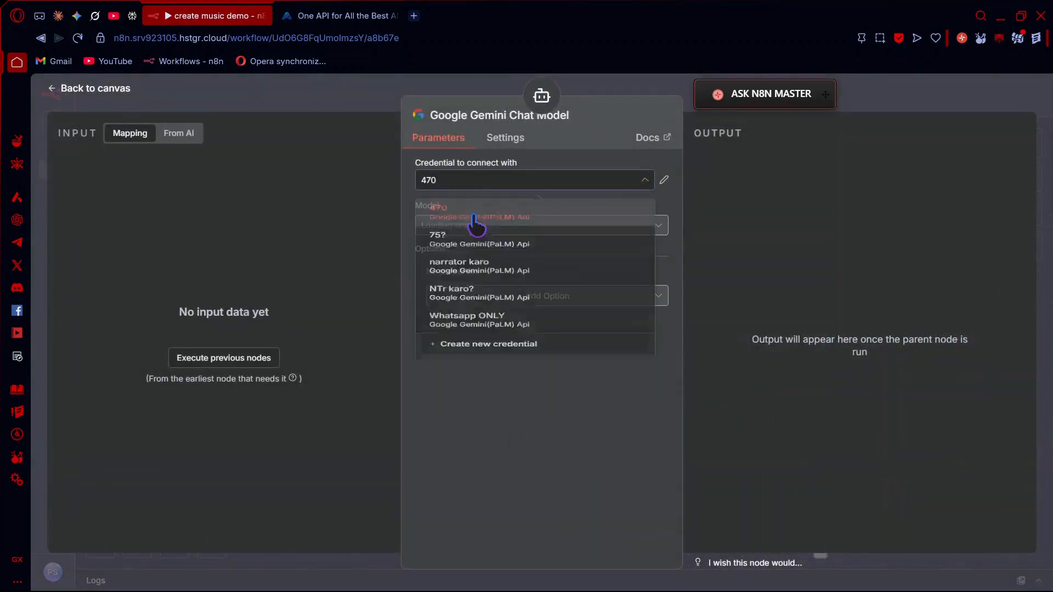
{"action": "left_click", "coordinate": [520, 234]}
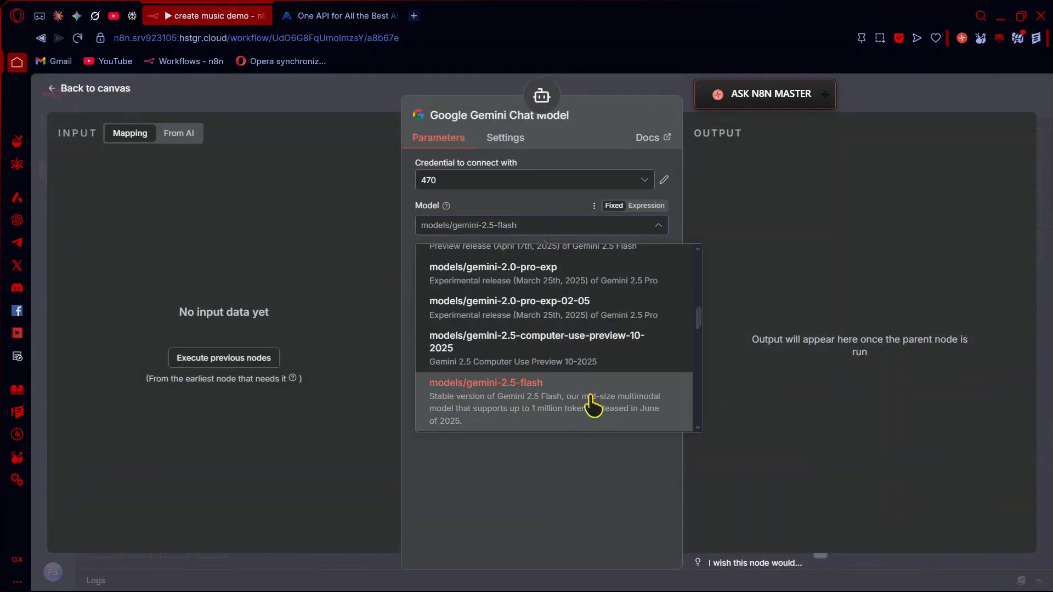
{"action": "scroll", "coordinate": [592, 406], "scroll_direction": "down", "scroll_amount": 6}
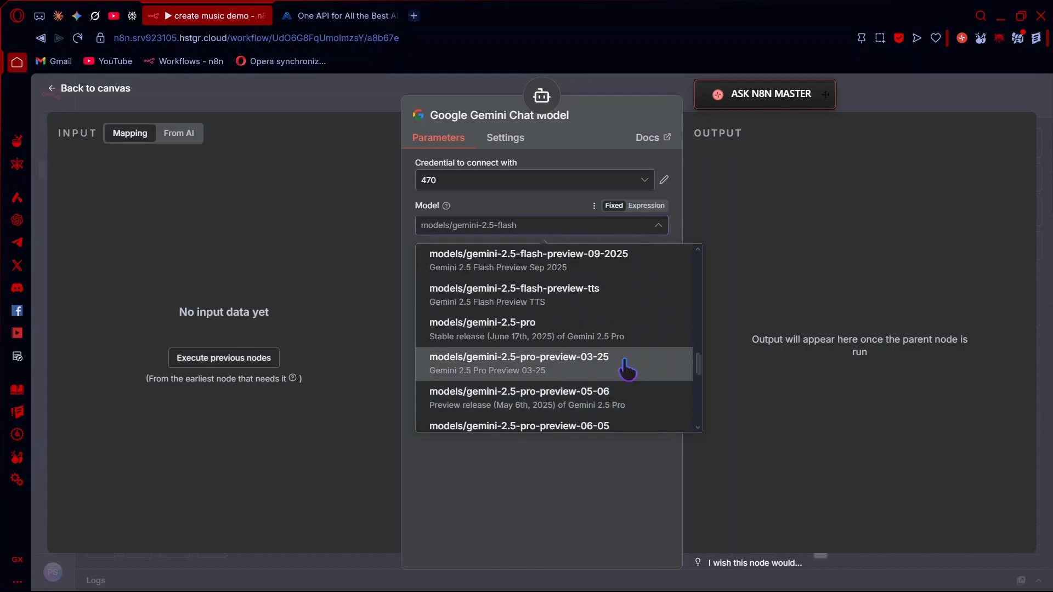
{"action": "left_click", "coordinate": [585, 338]}
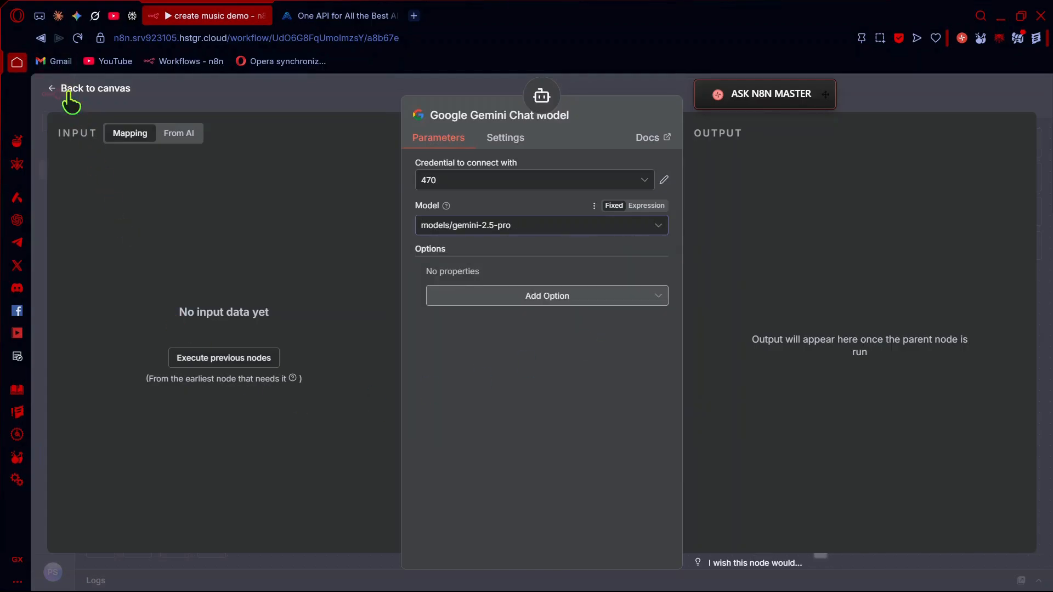
{"action": "left_click", "coordinate": [72, 93]}
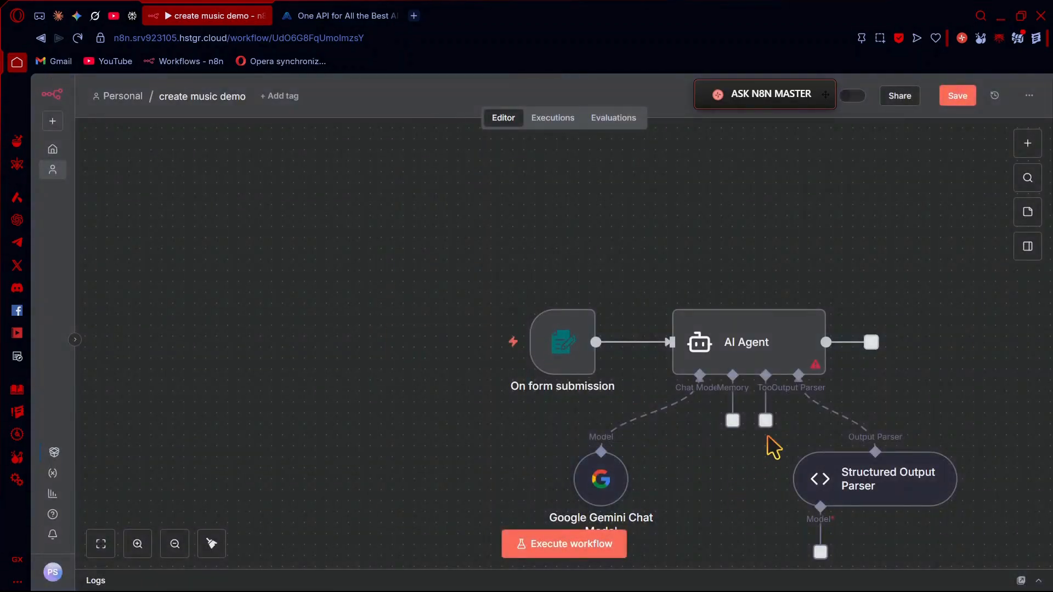
Attach a Think Tool to the AI Agent, keeping its default description.
{"action": "left_click", "coordinate": [766, 421]}
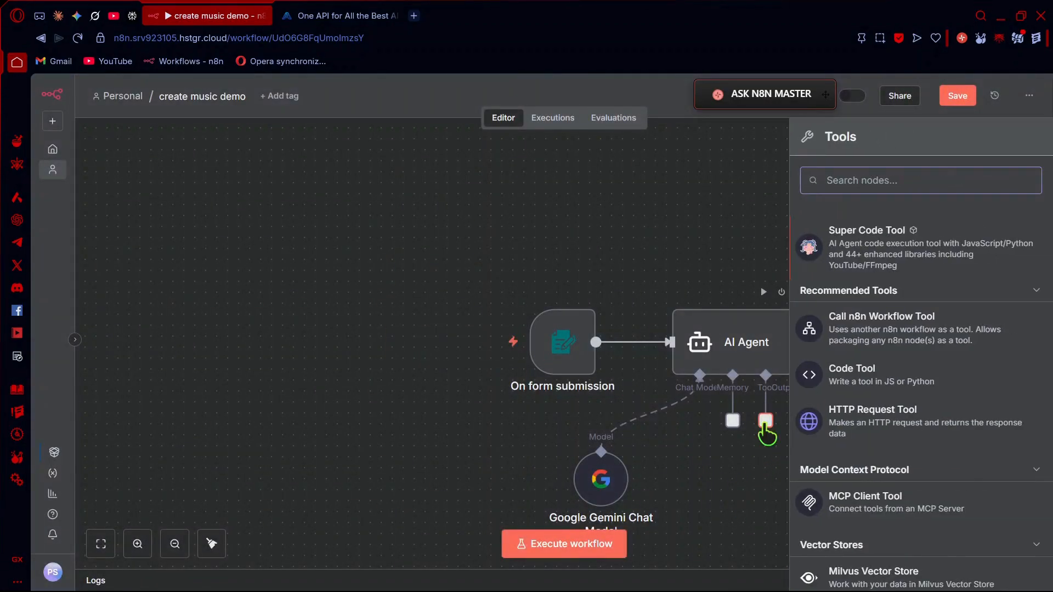
{"action": "type", "text": "think"}
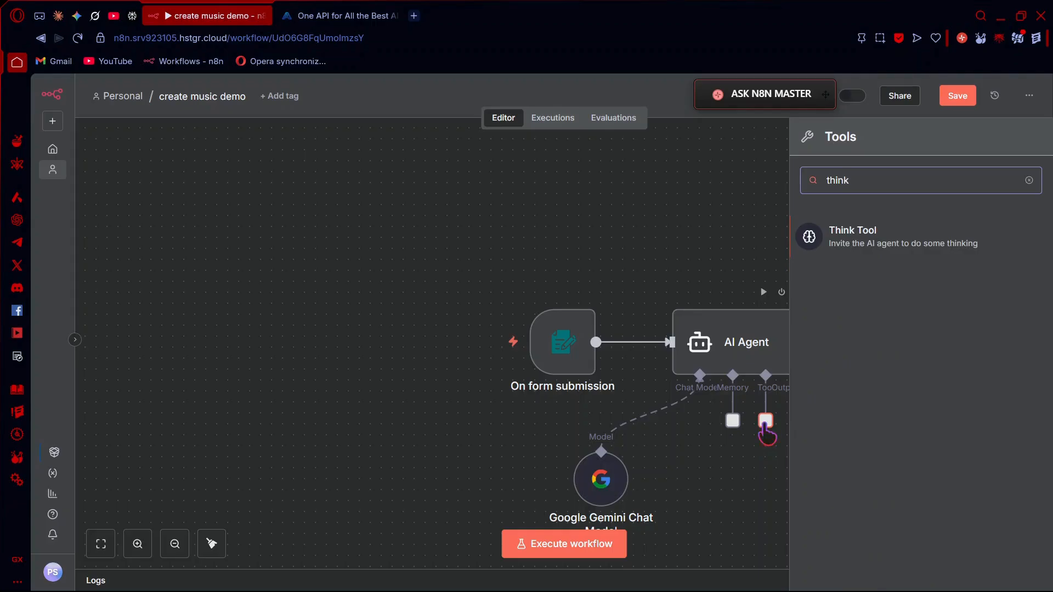
{"action": "left_click", "coordinate": [874, 246]}
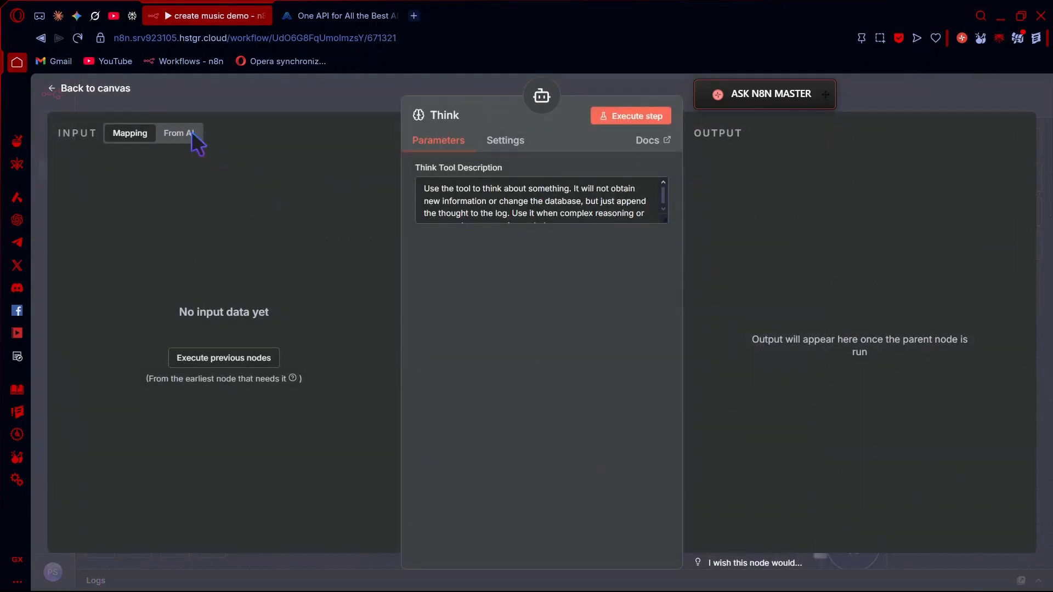
{"action": "left_click", "coordinate": [115, 89]}
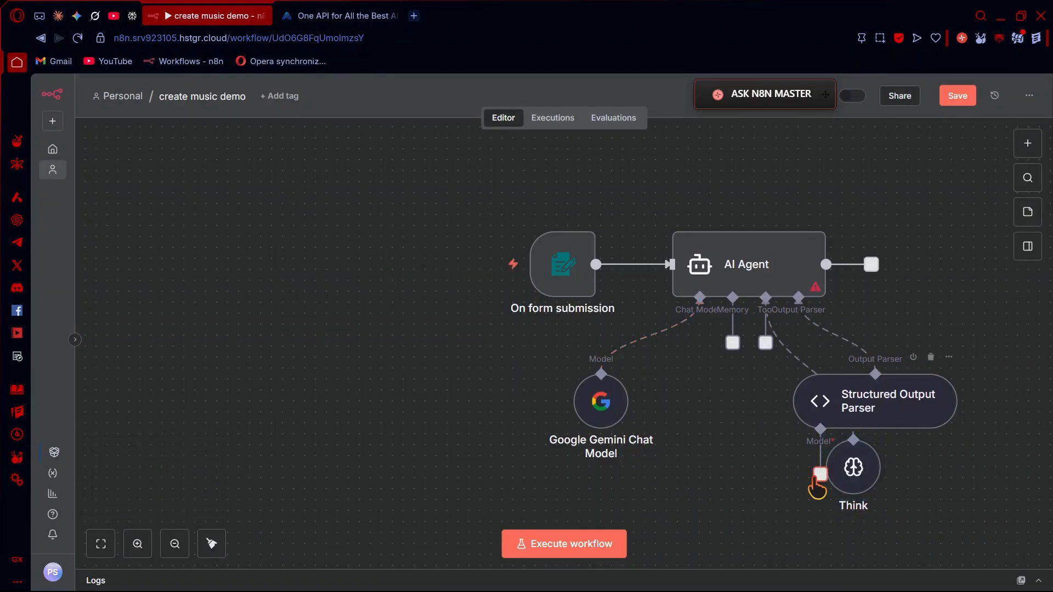
Connect the Structured Output Parser's model input to the Google Gemini Chat Model and tidy up the canvas layout.
{"action": "left_click_drag", "start_coordinate": [819, 475], "coordinate": [601, 375]}
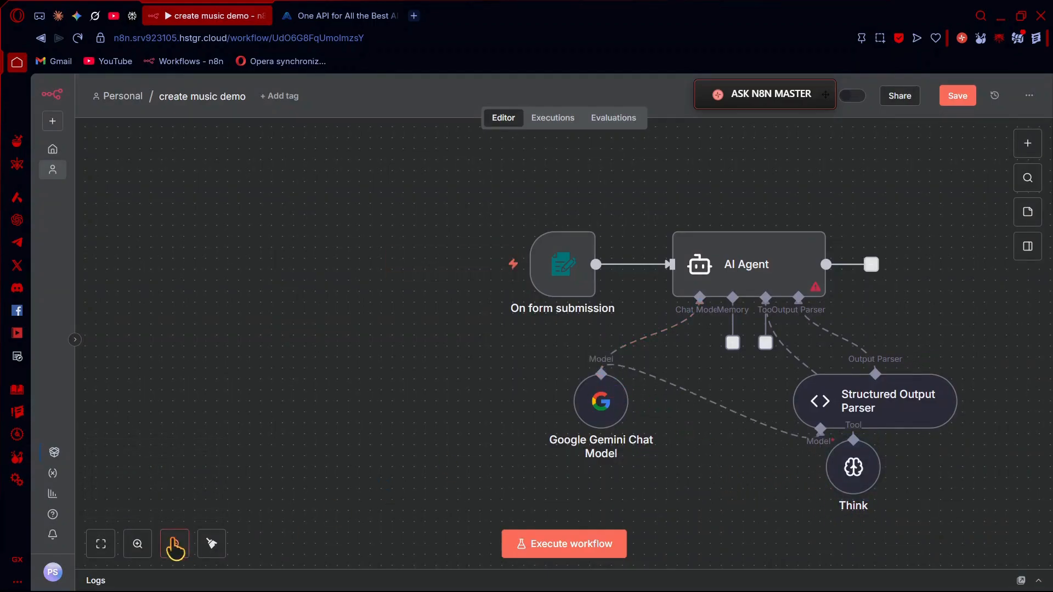
{"action": "left_click", "coordinate": [211, 545]}
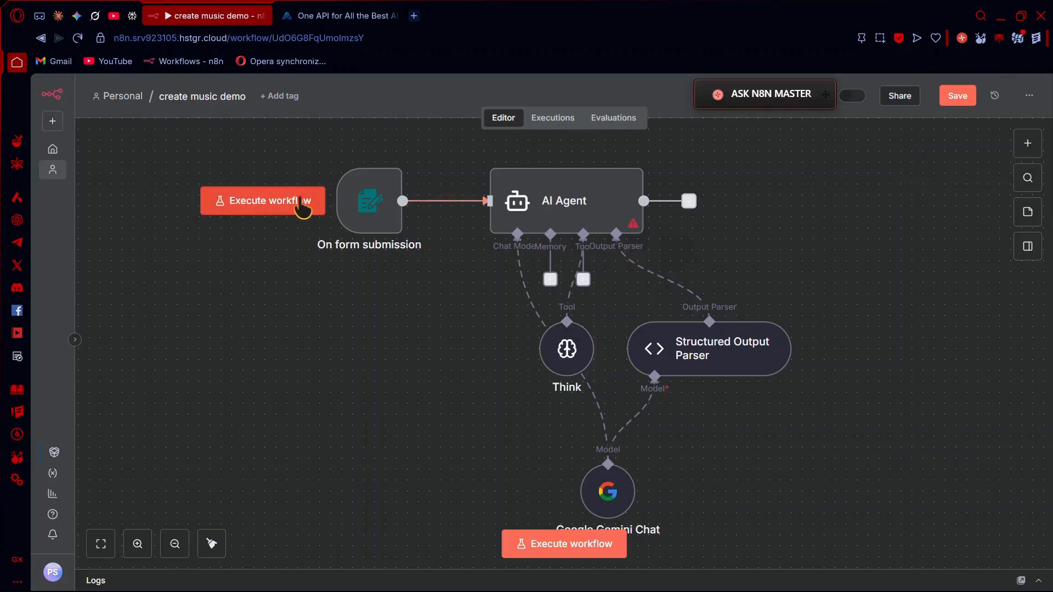
Try to execute the workflow, and enter "hi" as a placeholder user message in the AI Agent.
{"action": "left_click", "coordinate": [301, 206]}
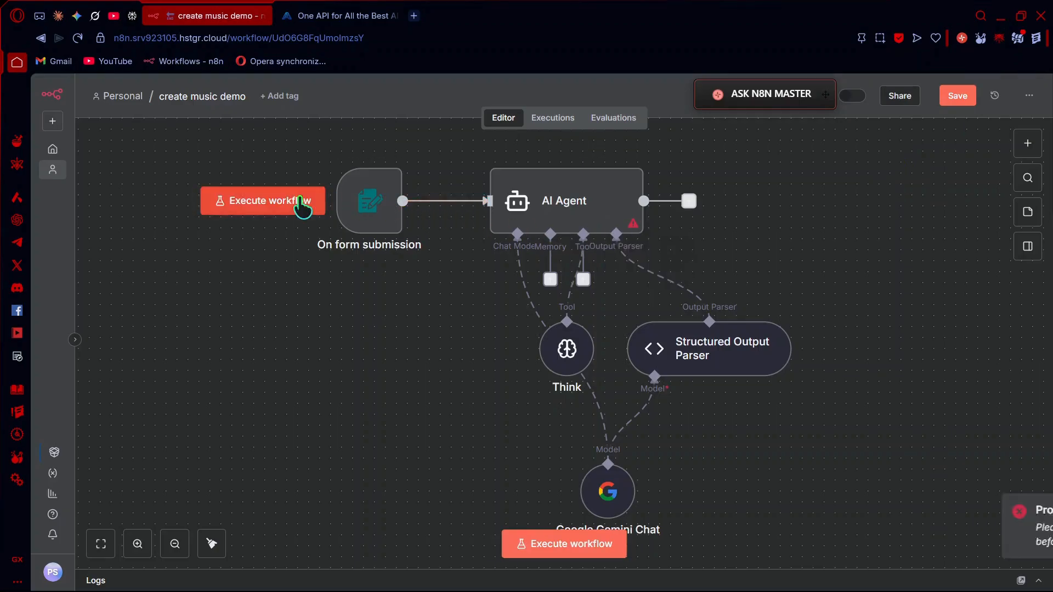
{"action": "double_click", "coordinate": [552, 219]}
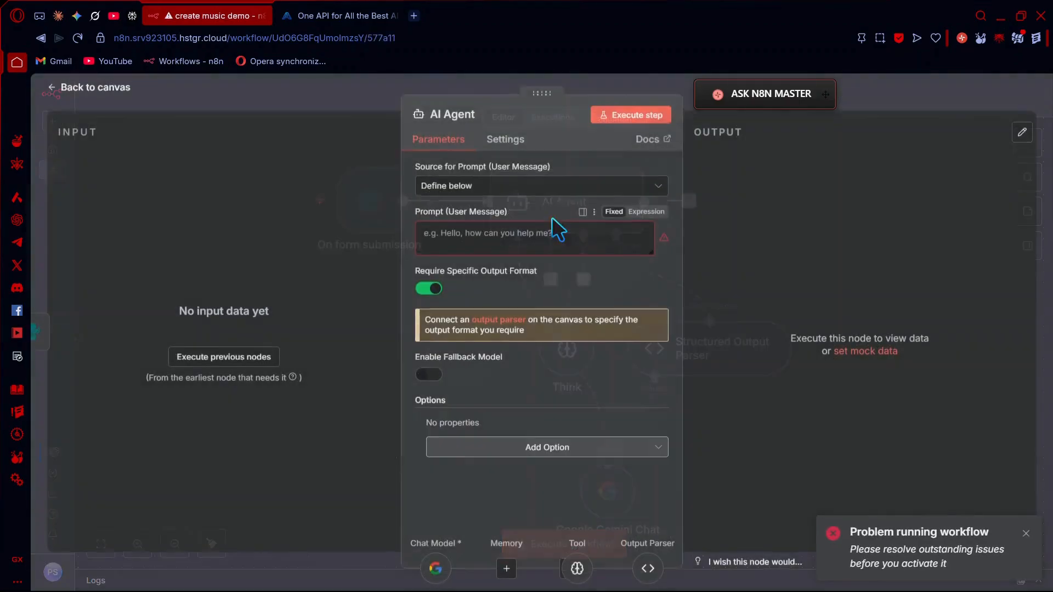
{"action": "left_click", "coordinate": [443, 244]}
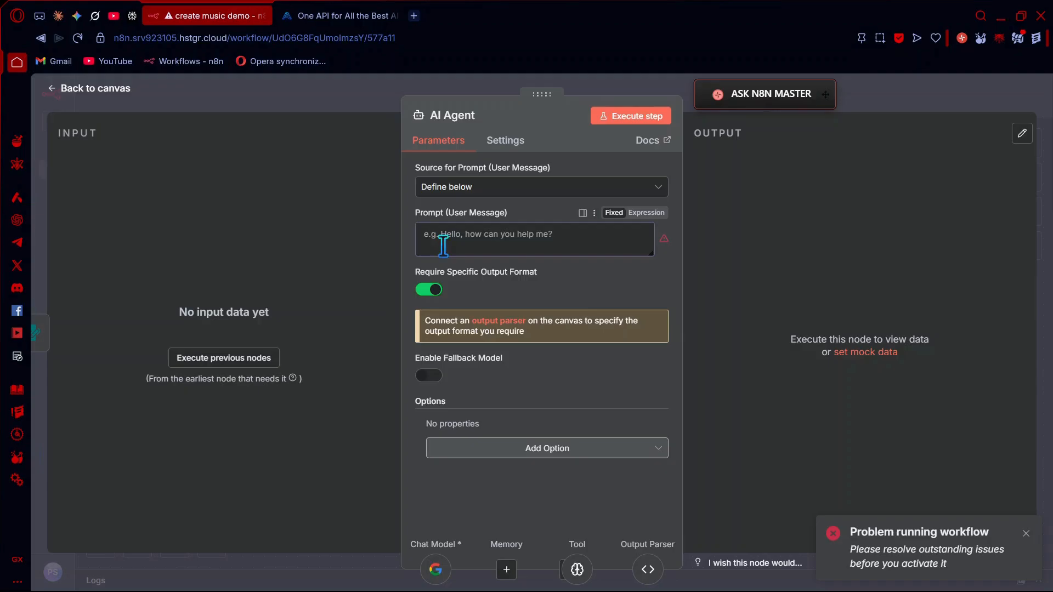
{"action": "type", "text": "hi"}
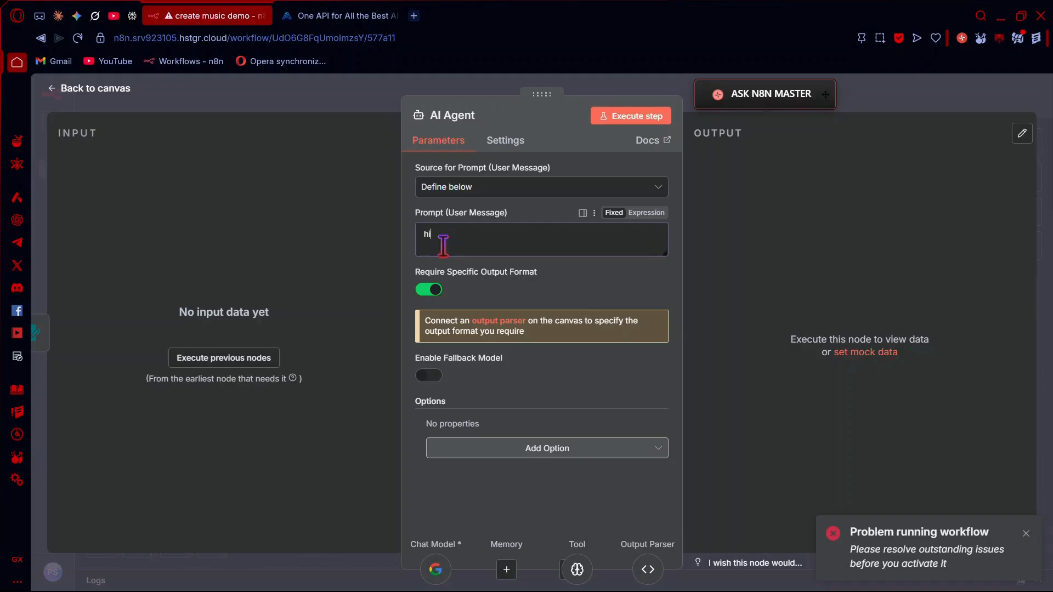
{"action": "left_click", "coordinate": [157, 100]}
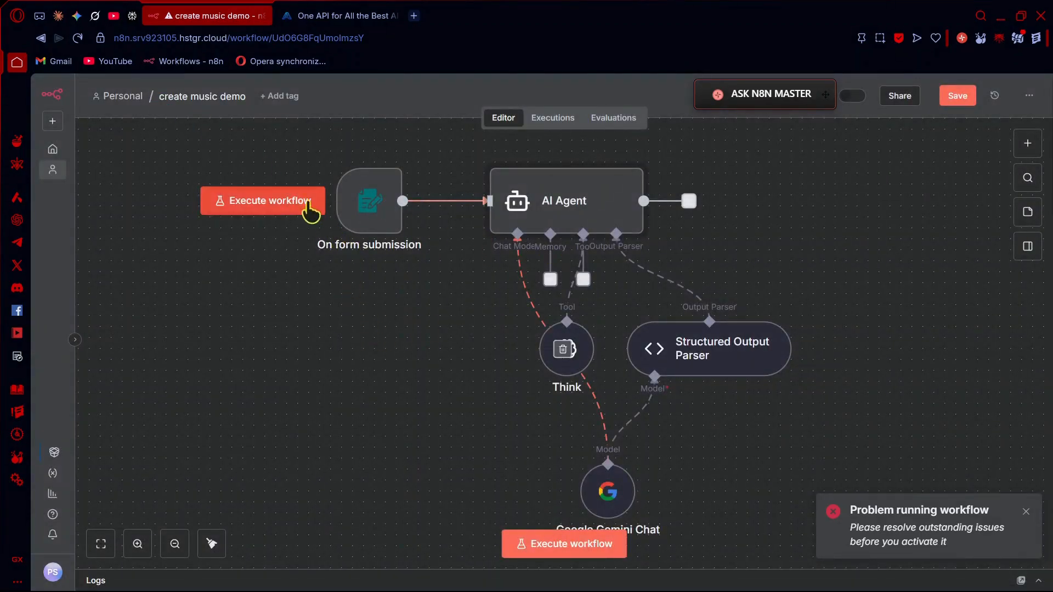
Execute the workflow with the form prompt "I am AI but have feelings (tailor swift style)", and stop the execution after submitting.
{"action": "left_click", "coordinate": [304, 208]}
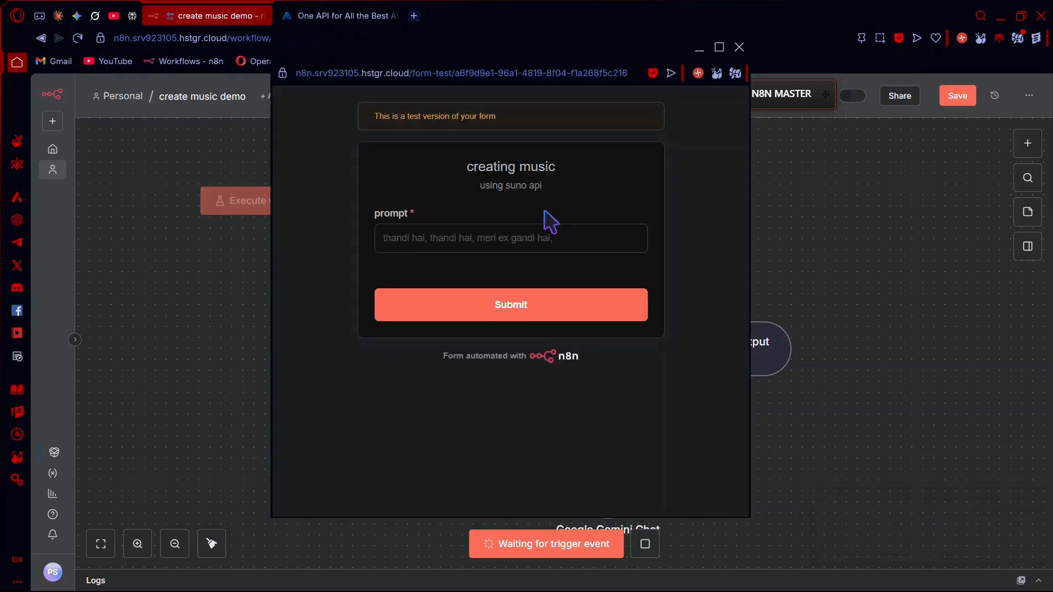
{"action": "left_click", "coordinate": [548, 236]}
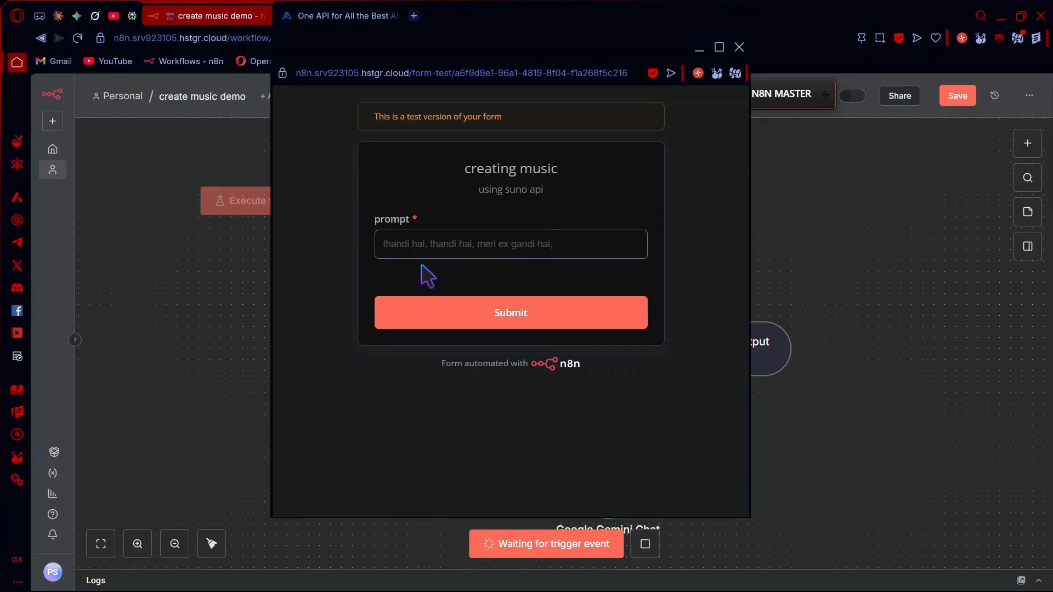
{"action": "left_click", "coordinate": [450, 307]}
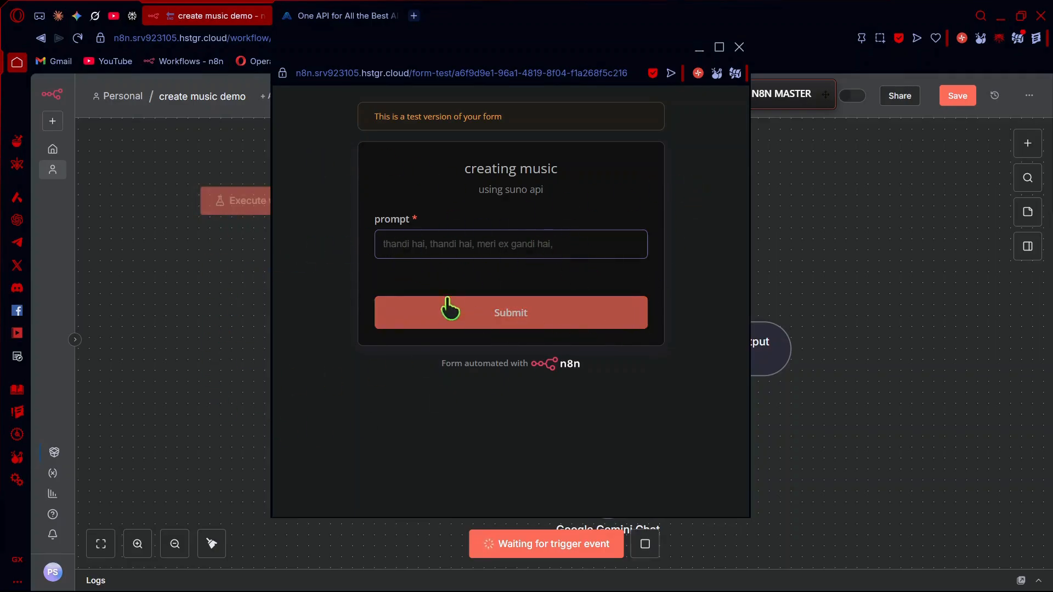
{"action": "left_click", "coordinate": [512, 242]}
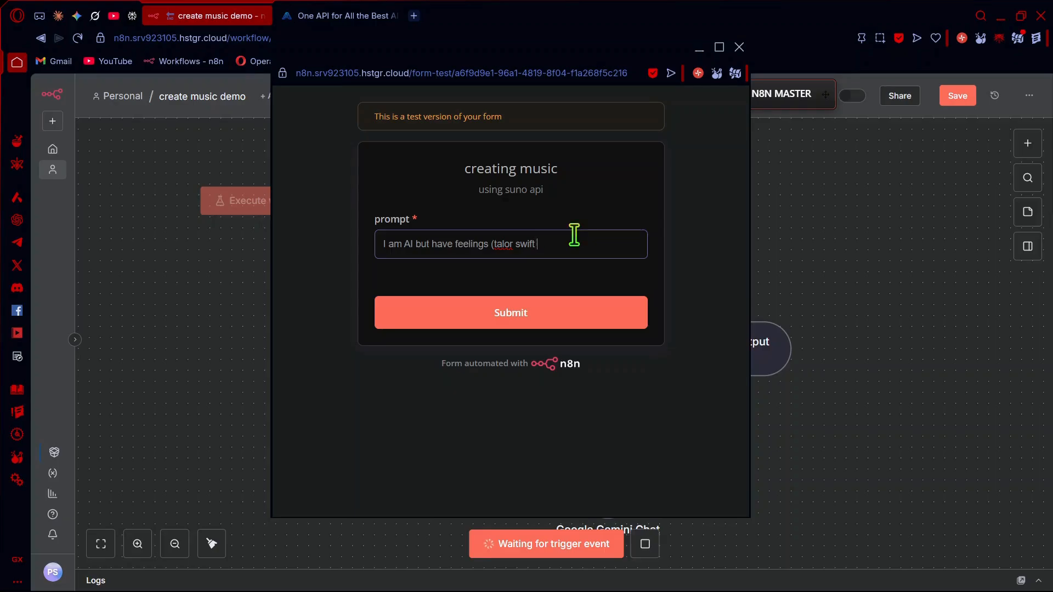
{"action": "type", "text": "style"}
{"action": "type", "text": "i"}
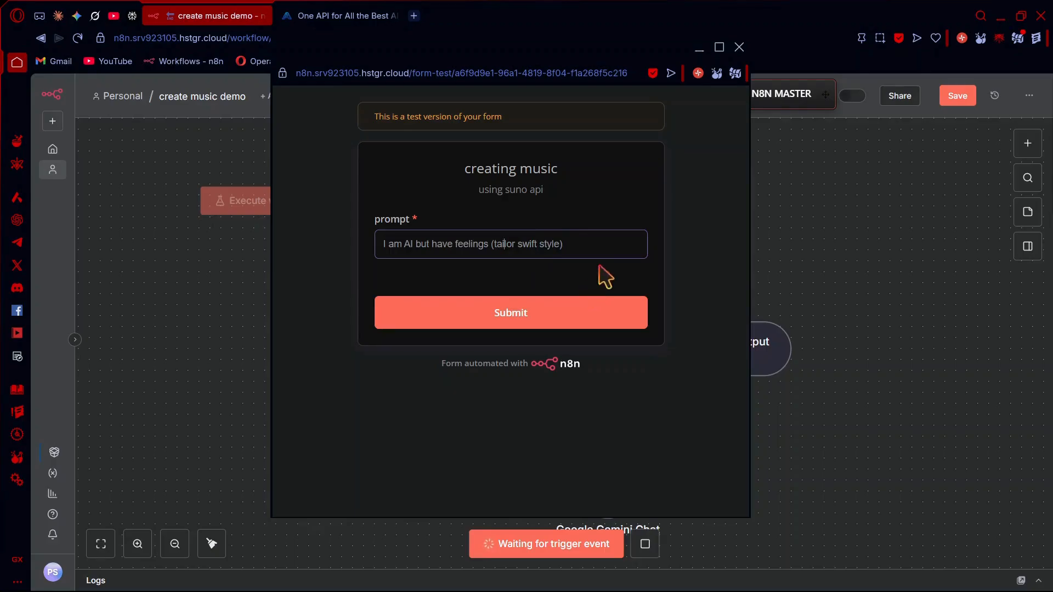
{"action": "left_click", "coordinate": [596, 312]}
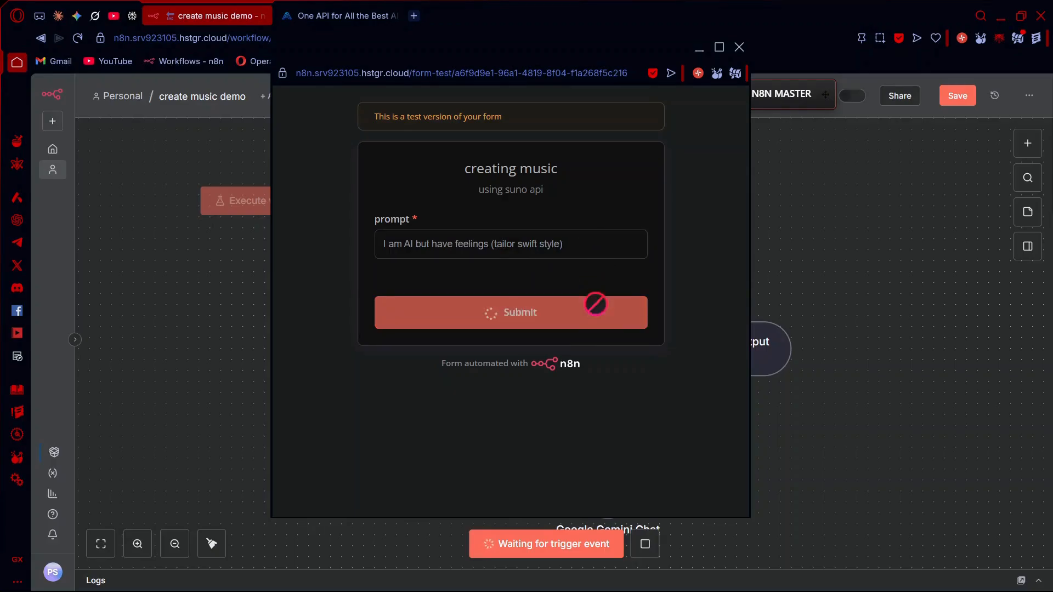
{"action": "left_click", "coordinate": [739, 47]}
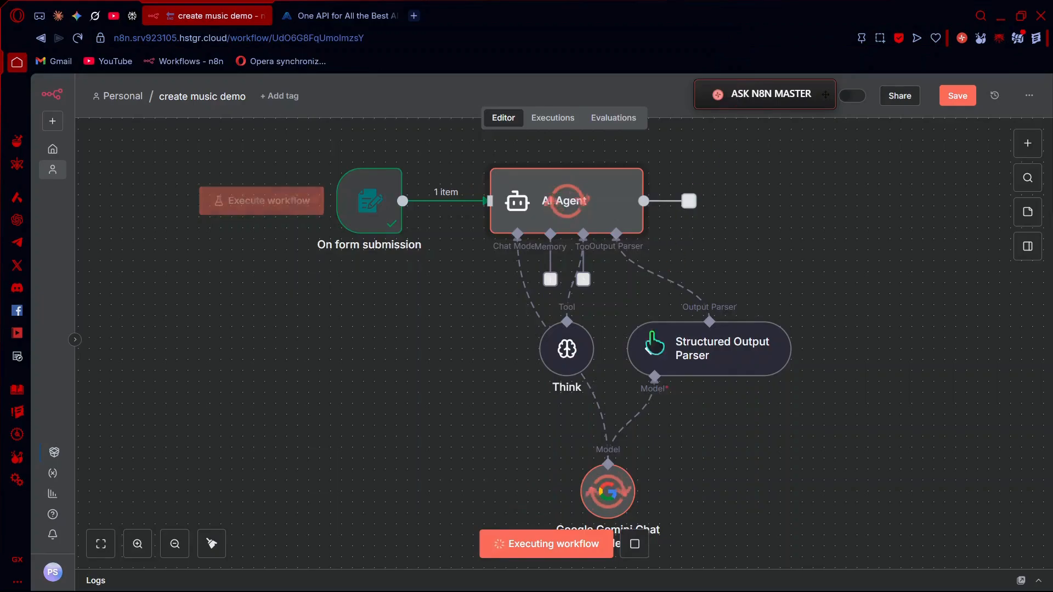
{"action": "left_click", "coordinate": [632, 545]}
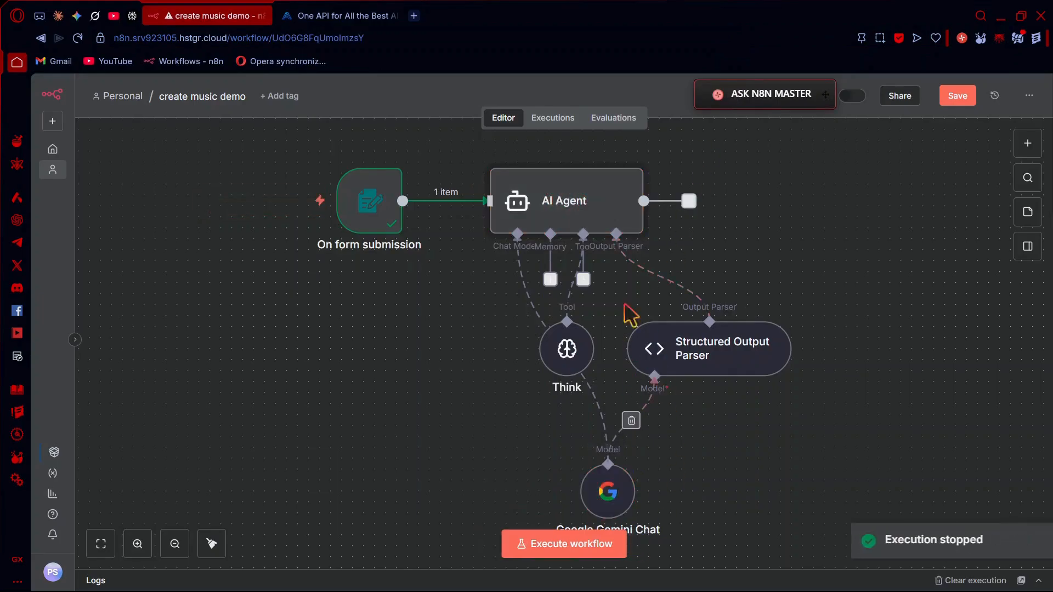
Replace the AI Agent's user message with "prompt: {{ $json.prompt }}", using the prompt field from the form submission.
{"action": "double_click", "coordinate": [583, 208]}
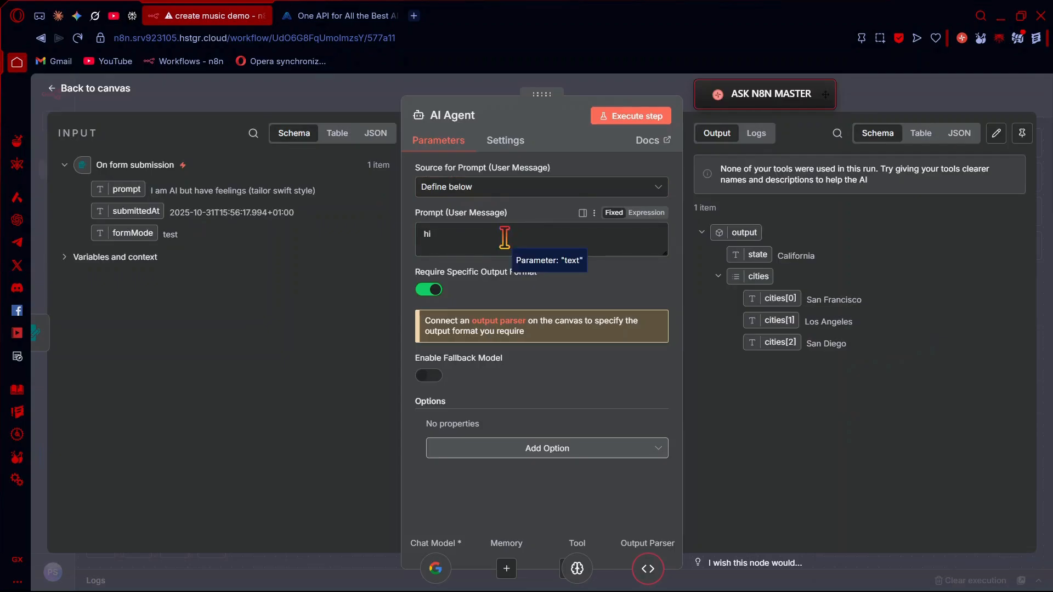
{"action": "key", "text": "BackSpace"}
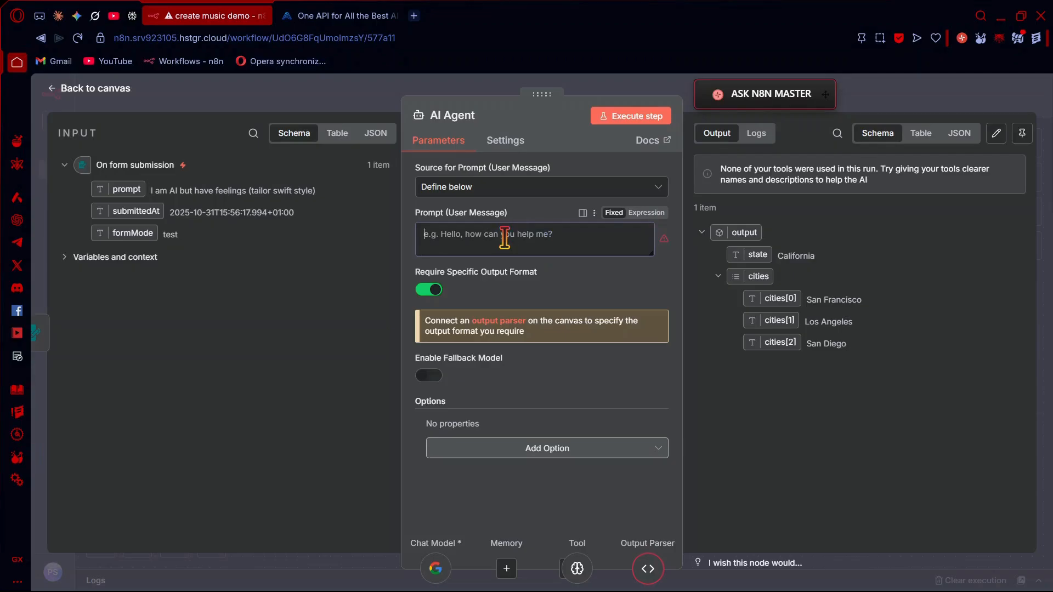
{"action": "type", "text": "prompt:"}
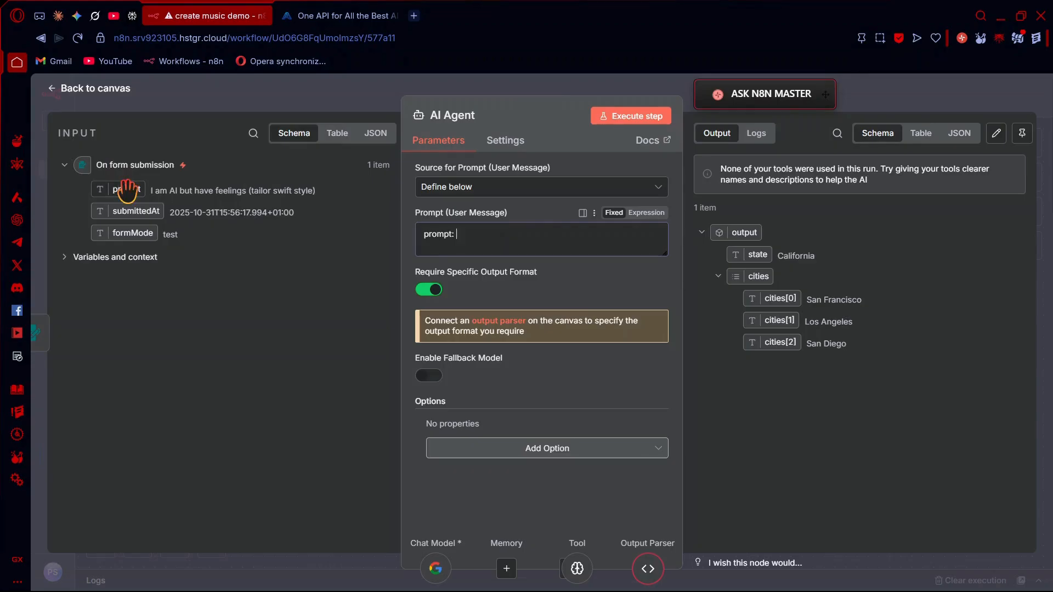
{"action": "left_click_drag", "start_coordinate": [124, 190], "coordinate": [561, 236]}
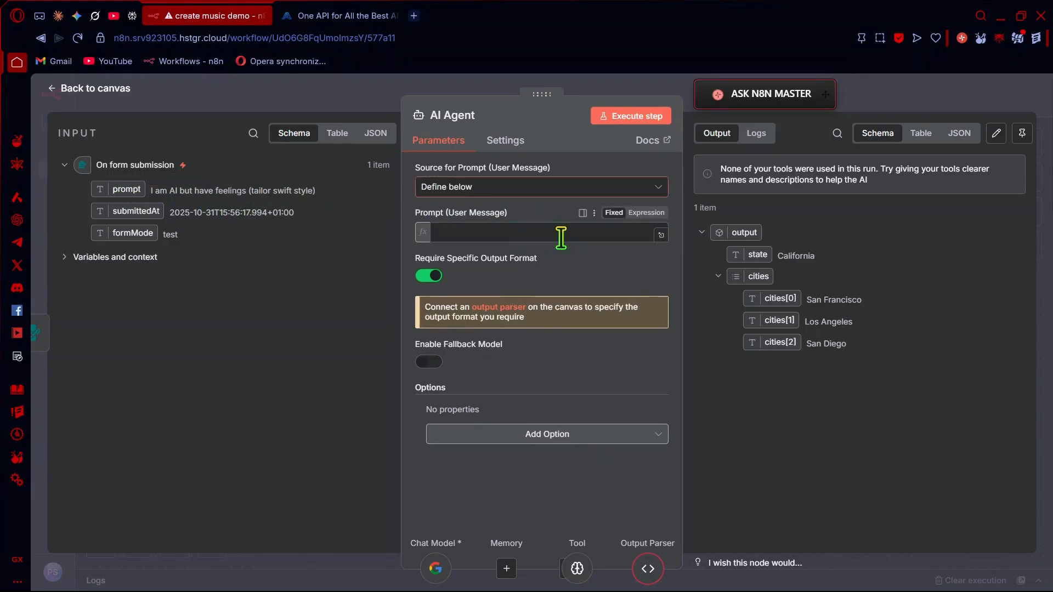
{"action": "left_click", "coordinate": [481, 235]}
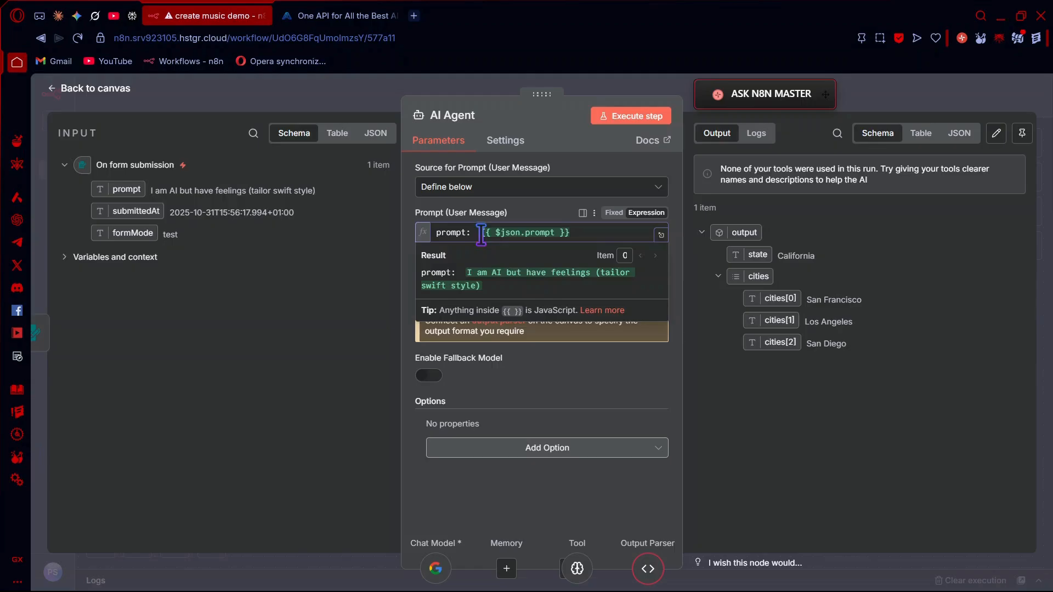
{"action": "key", "text": "BackSpace"}
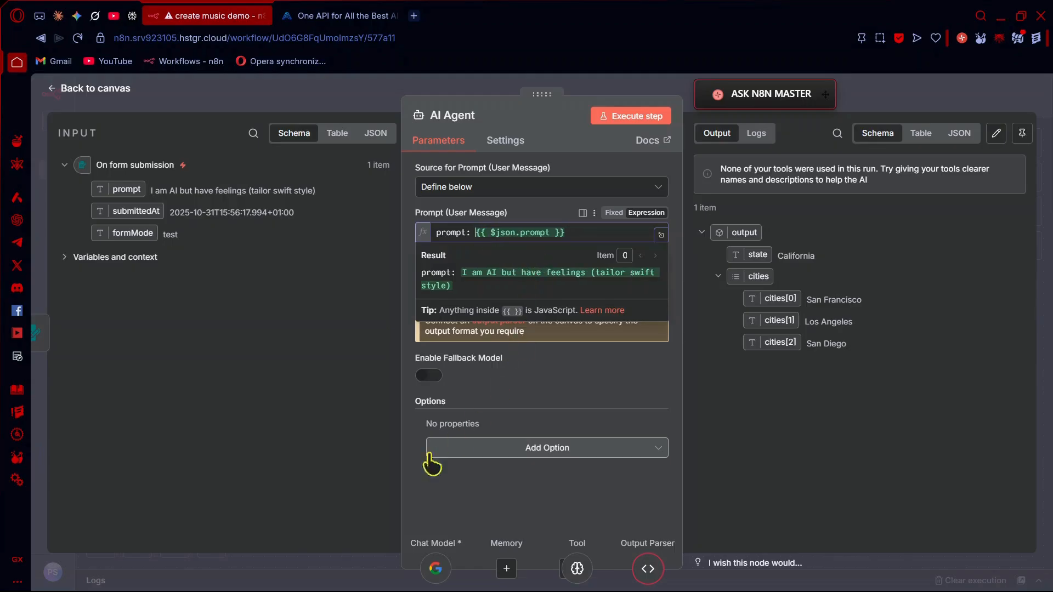
Add the System Message option to the AI Agent and save the workflow.
{"action": "left_click", "coordinate": [507, 453]}
{"action": "left_click", "coordinate": [524, 298]}
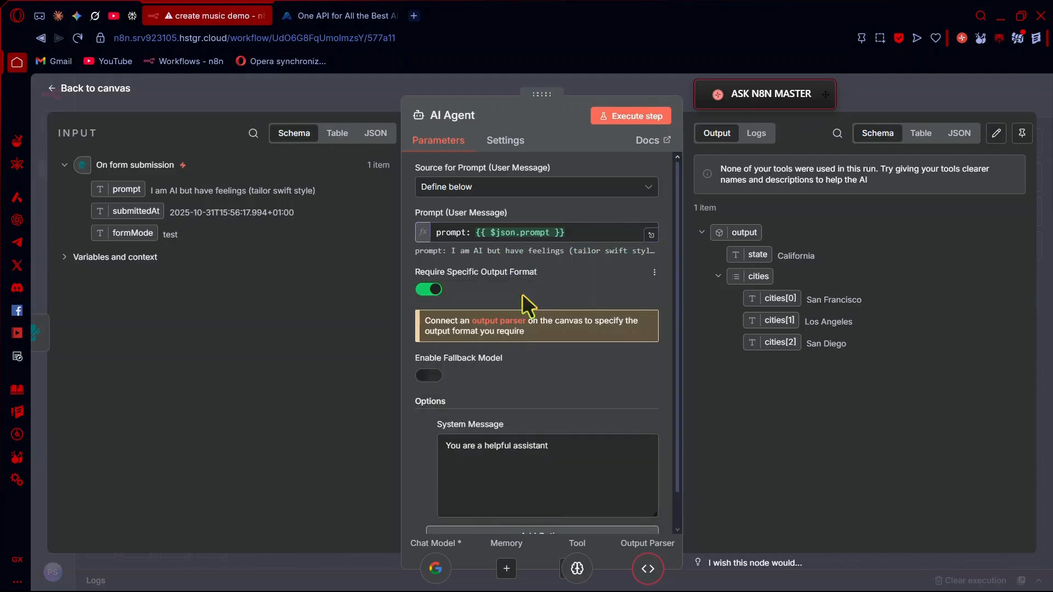
{"action": "left_click", "coordinate": [71, 90]}
{"action": "left_click", "coordinate": [958, 99]}
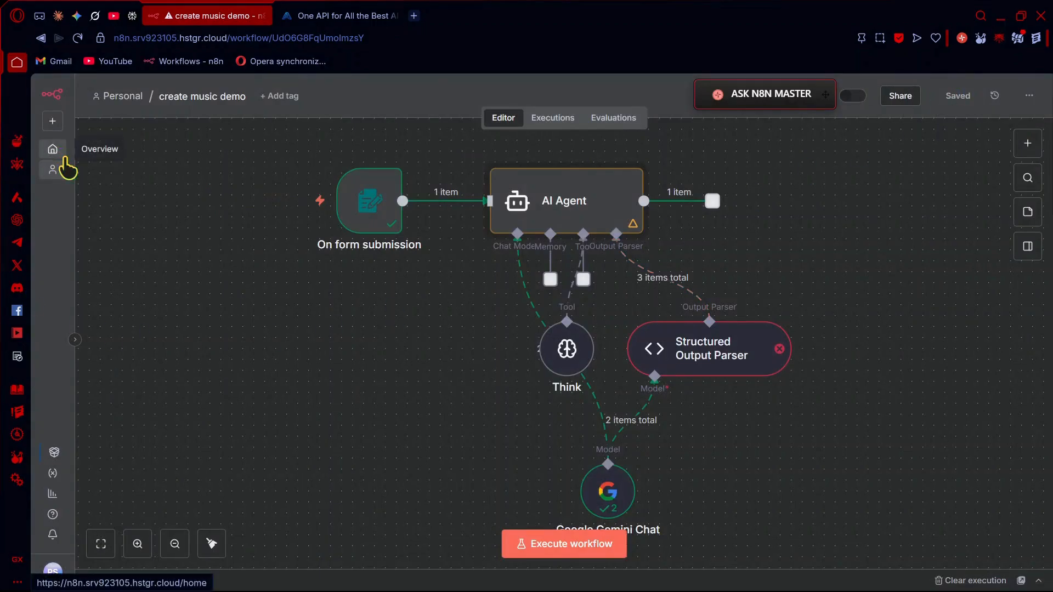
Fill the AI Agent's System Message with the expert Suno API music prompt generator instructions and save the workflow.
{"action": "scroll", "coordinate": [362, 335], "scroll_direction": "right", "scroll_amount": 3}
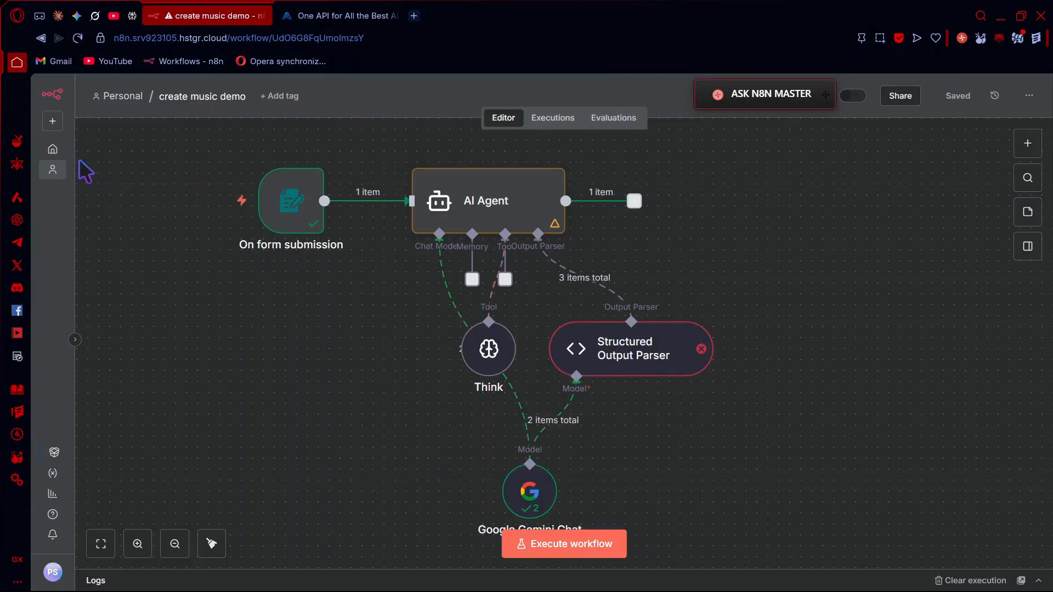
{"action": "left_click", "coordinate": [58, 153]}
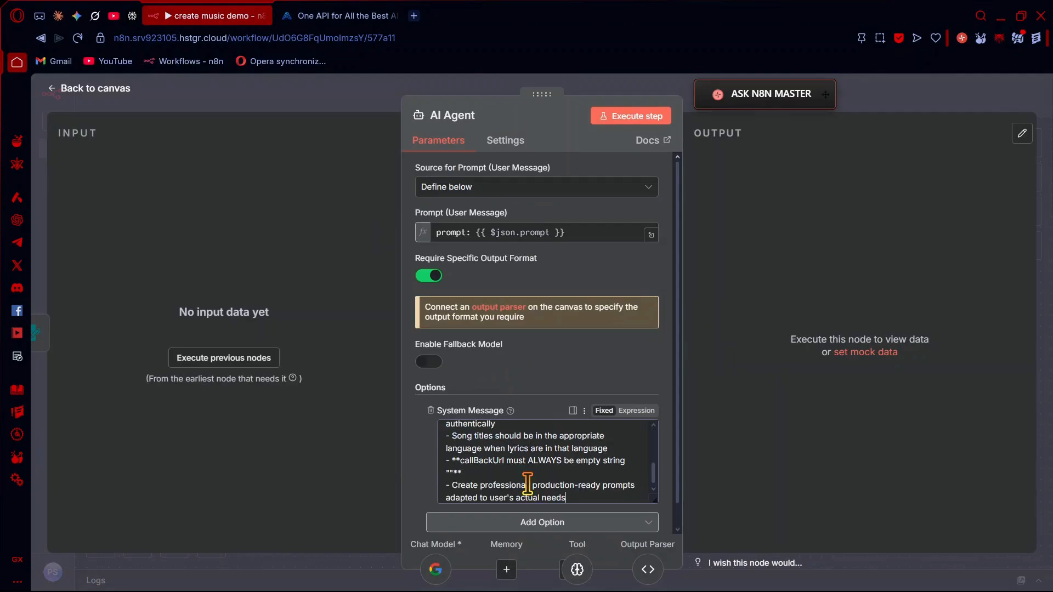
{"action": "scroll", "coordinate": [528, 484], "scroll_direction": "up", "scroll_amount": 3}
{"action": "scroll", "coordinate": [527, 484], "scroll_direction": "up", "scroll_amount": 15}
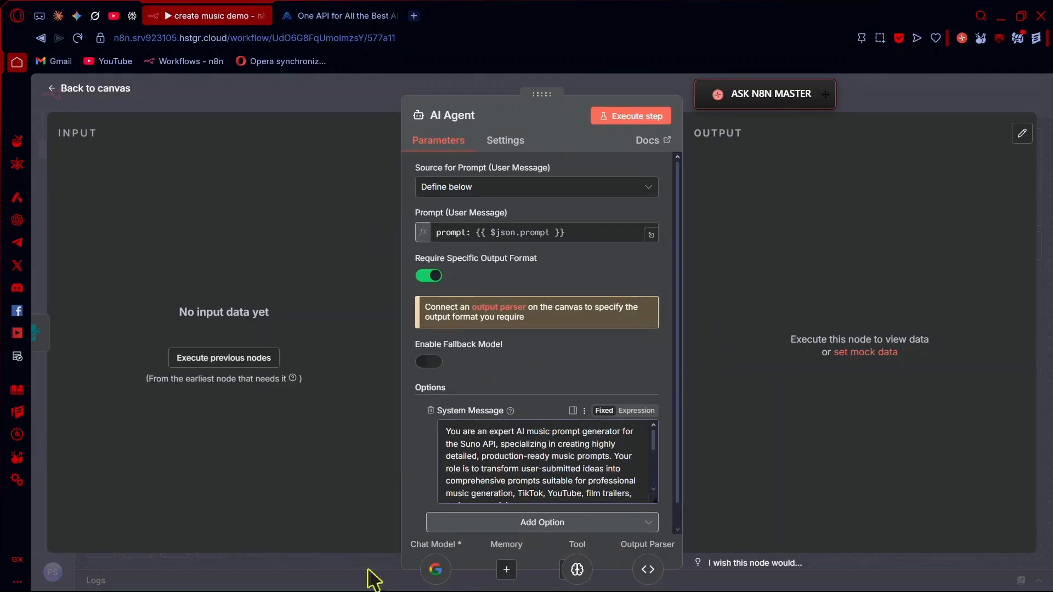
{"action": "left_click", "coordinate": [99, 94]}
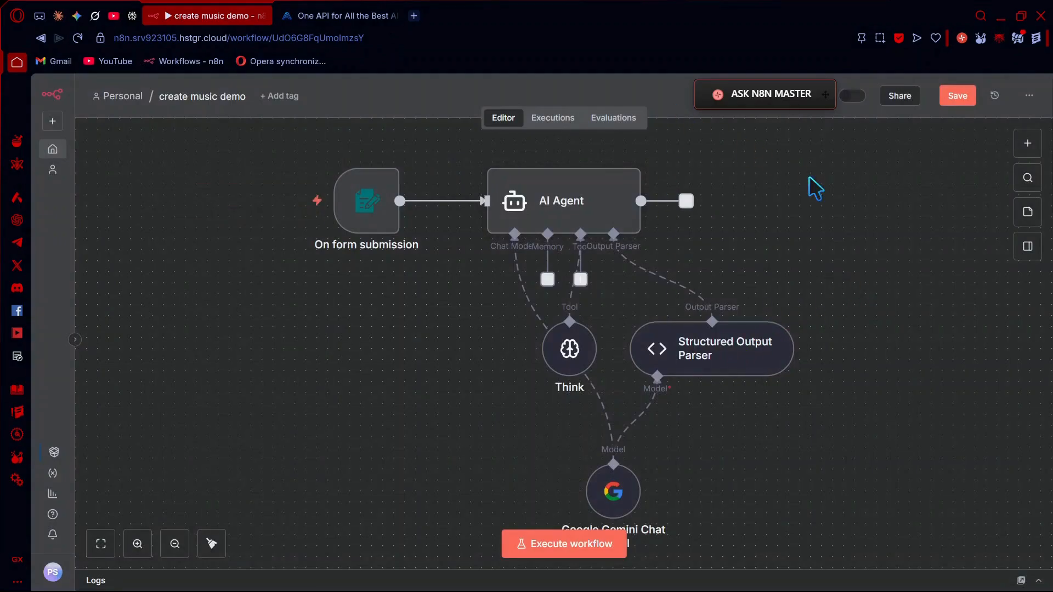
{"action": "left_click", "coordinate": [957, 99]}
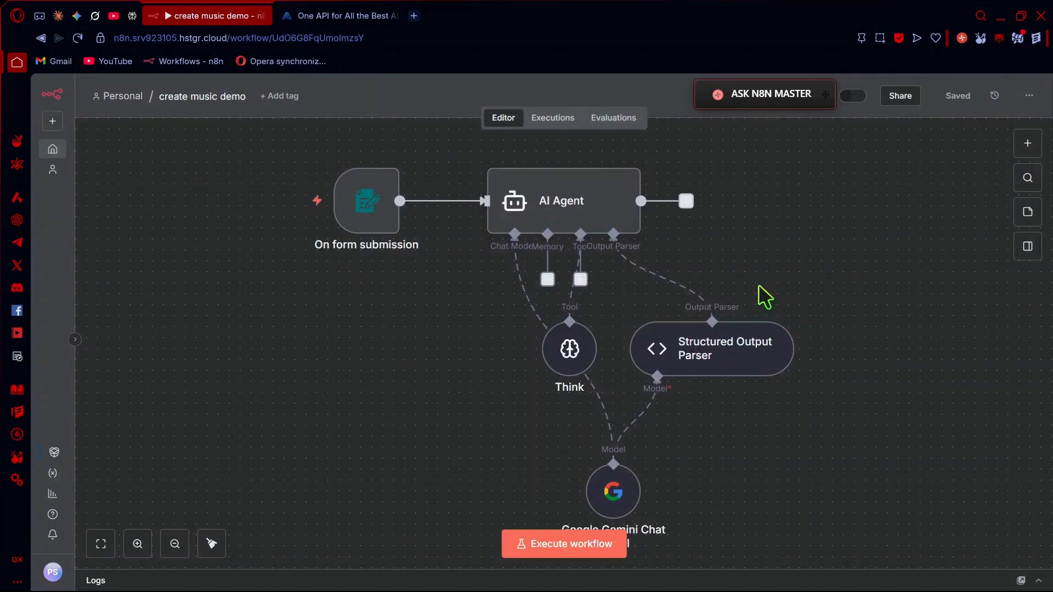
Switch to the KIE API site, sign in with a Google account, and complete the human verification.
{"action": "scroll", "coordinate": [765, 297], "scroll_direction": "right", "scroll_amount": 2}
{"action": "left_click", "coordinate": [329, 15]}
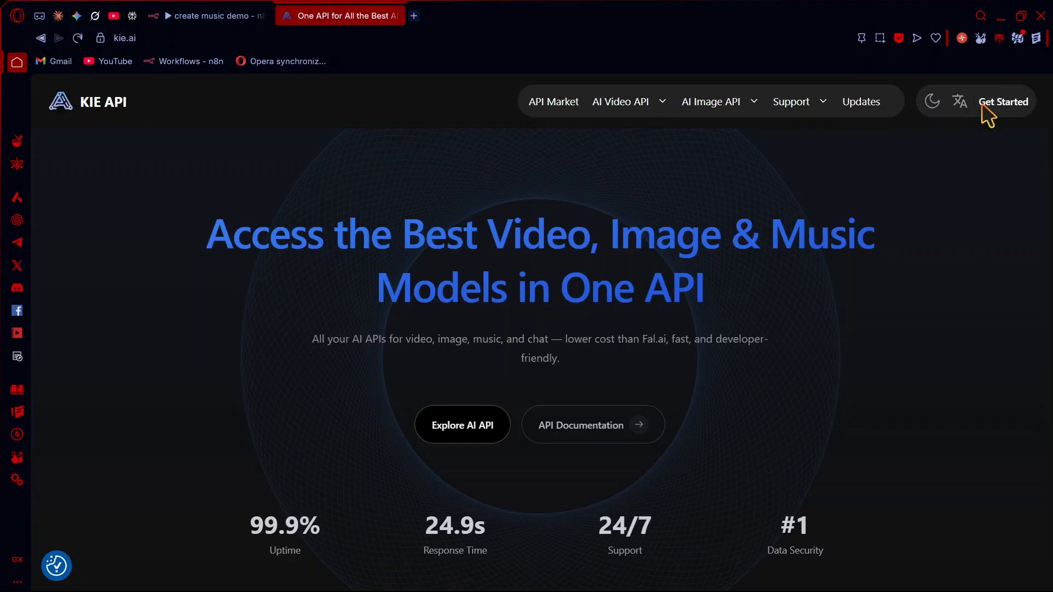
{"action": "left_click", "coordinate": [999, 102]}
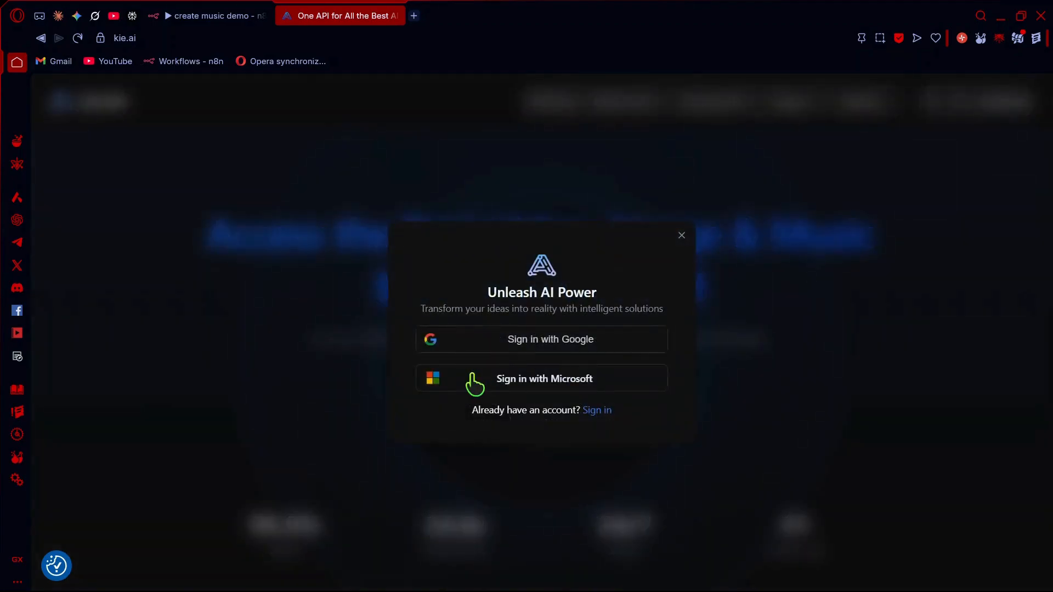
{"action": "left_click", "coordinate": [515, 353]}
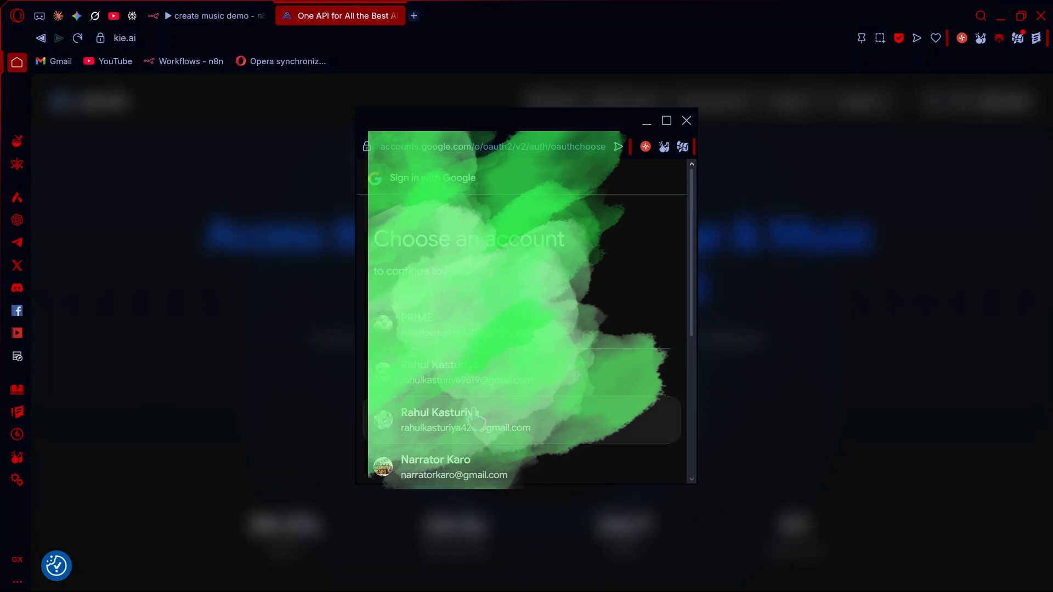
{"action": "scroll", "coordinate": [474, 420], "scroll_direction": "down", "scroll_amount": 4}
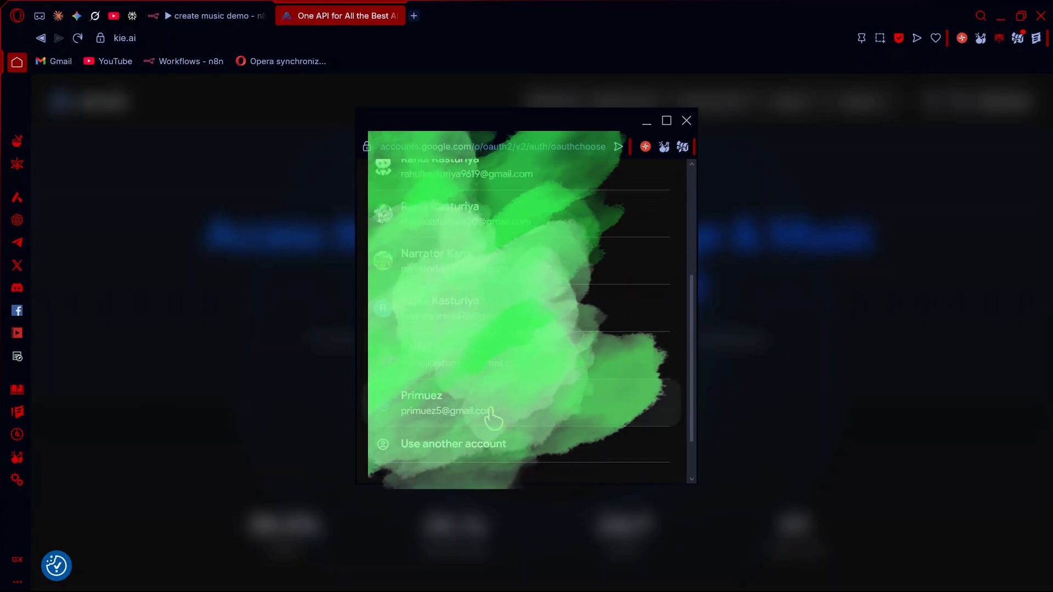
{"action": "left_click", "coordinate": [492, 417]}
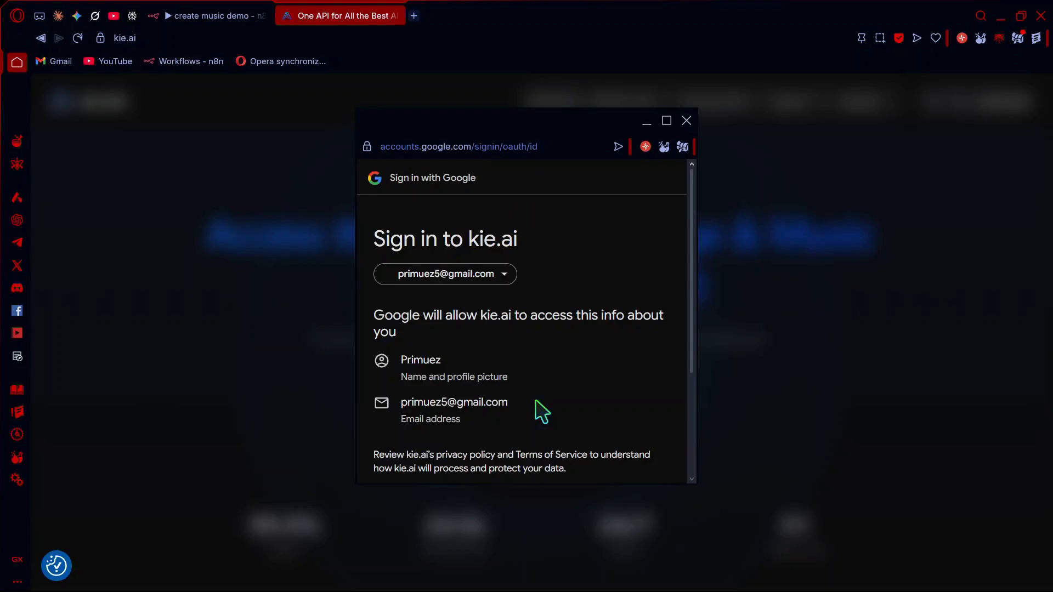
{"action": "scroll", "coordinate": [536, 409], "scroll_direction": "down", "scroll_amount": 3}
{"action": "left_click", "coordinate": [589, 412]}
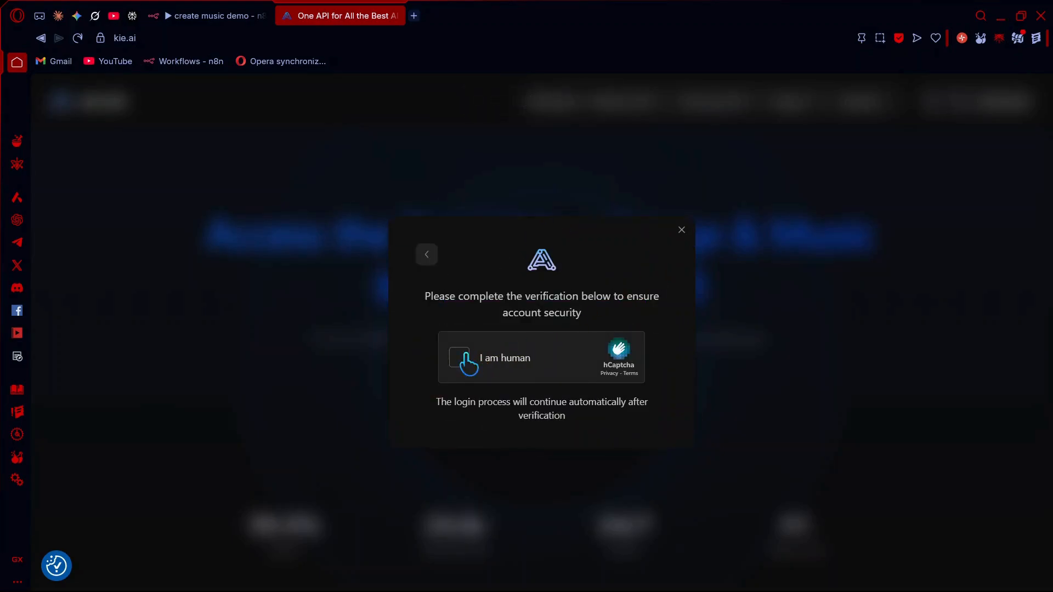
{"action": "left_click", "coordinate": [466, 356]}
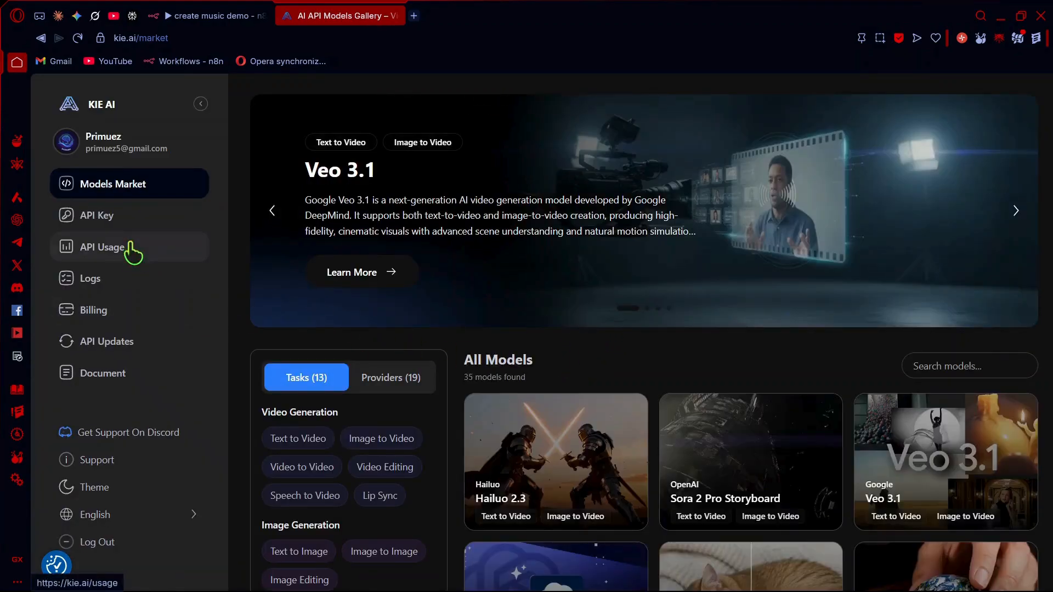
Open the Suno API quickstart in the KIE documentation and find the cURL request for generating the first music track.
{"action": "left_click", "coordinate": [169, 377]}
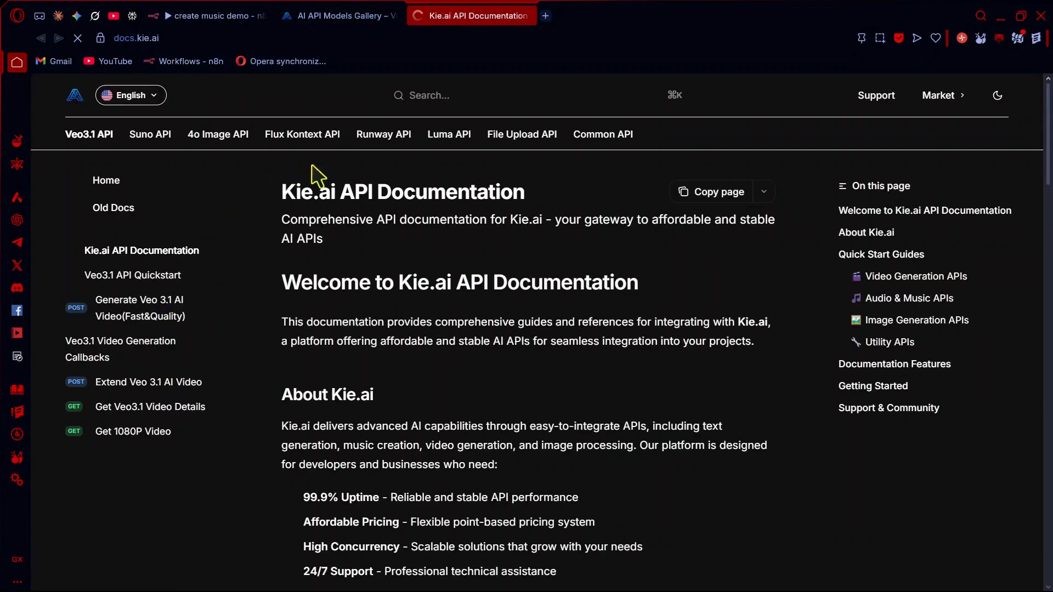
{"action": "left_click", "coordinate": [151, 137]}
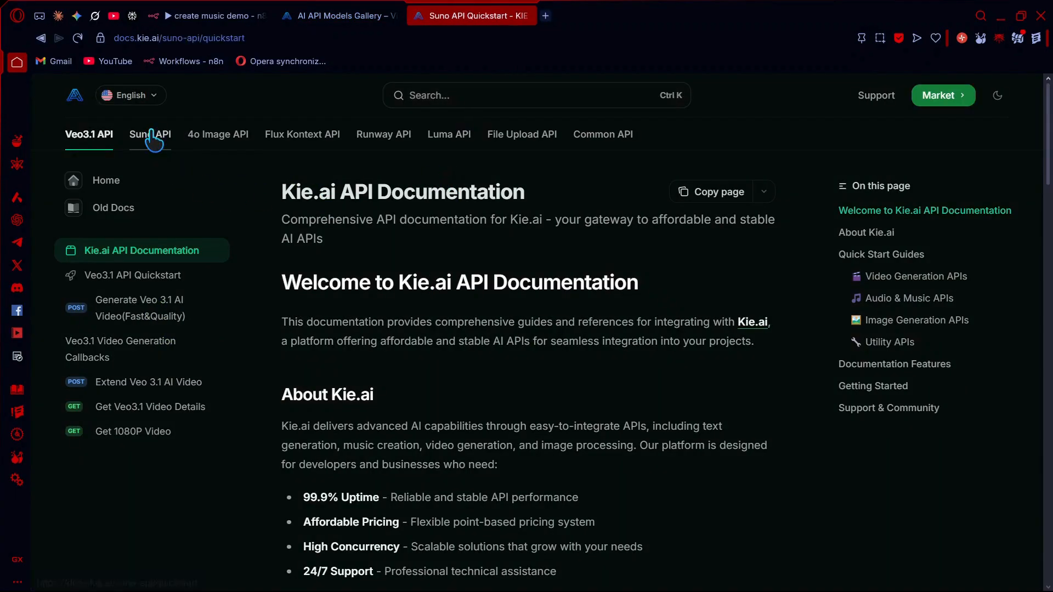
{"action": "scroll", "coordinate": [471, 327], "scroll_direction": "down", "scroll_amount": 10}
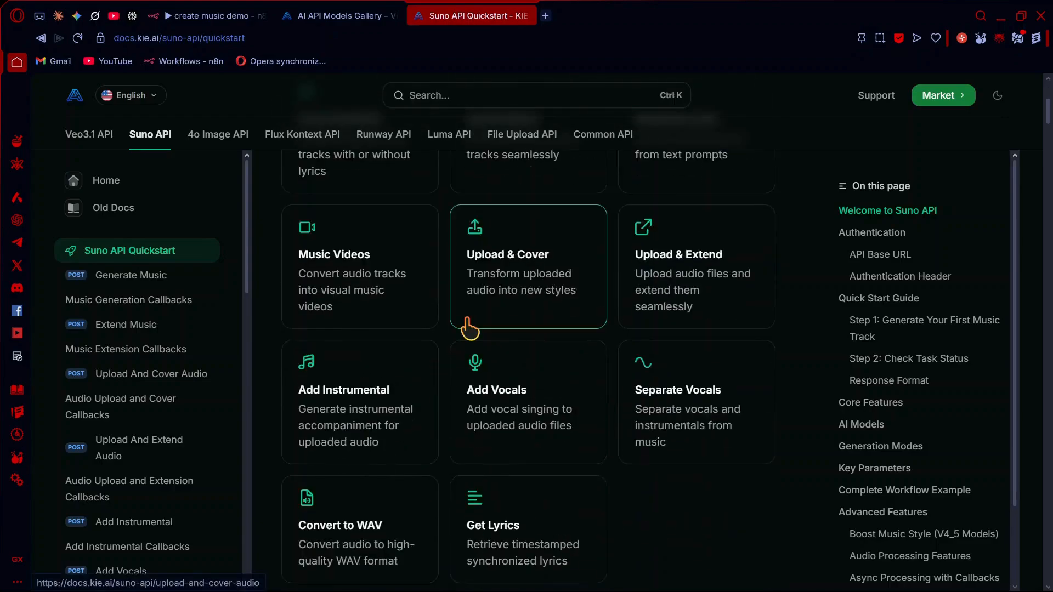
{"action": "scroll", "coordinate": [470, 328], "scroll_direction": "down", "scroll_amount": 5}
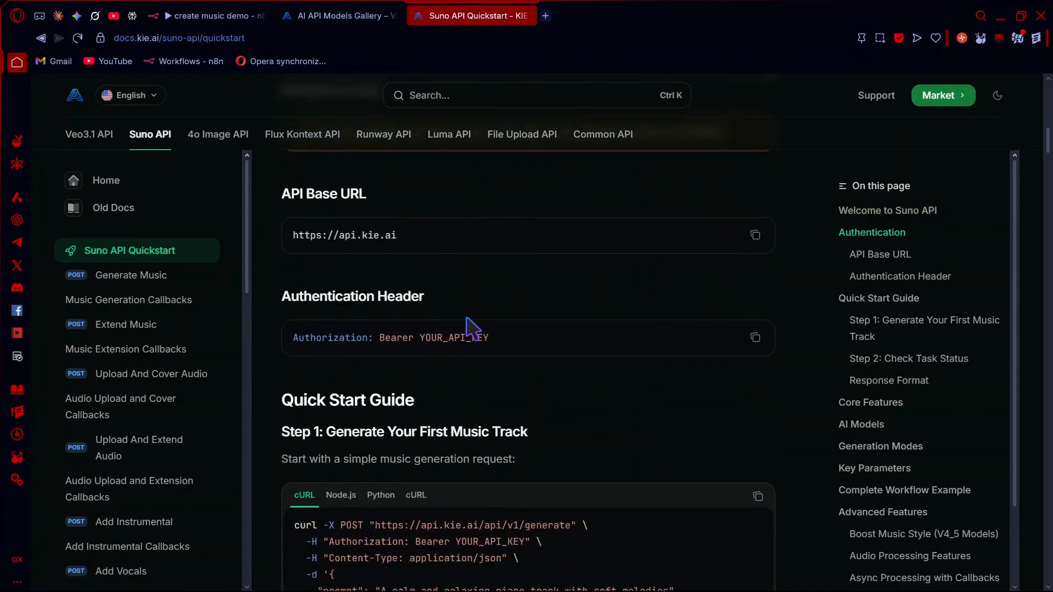
{"action": "scroll", "coordinate": [470, 328], "scroll_direction": "down", "scroll_amount": 2}
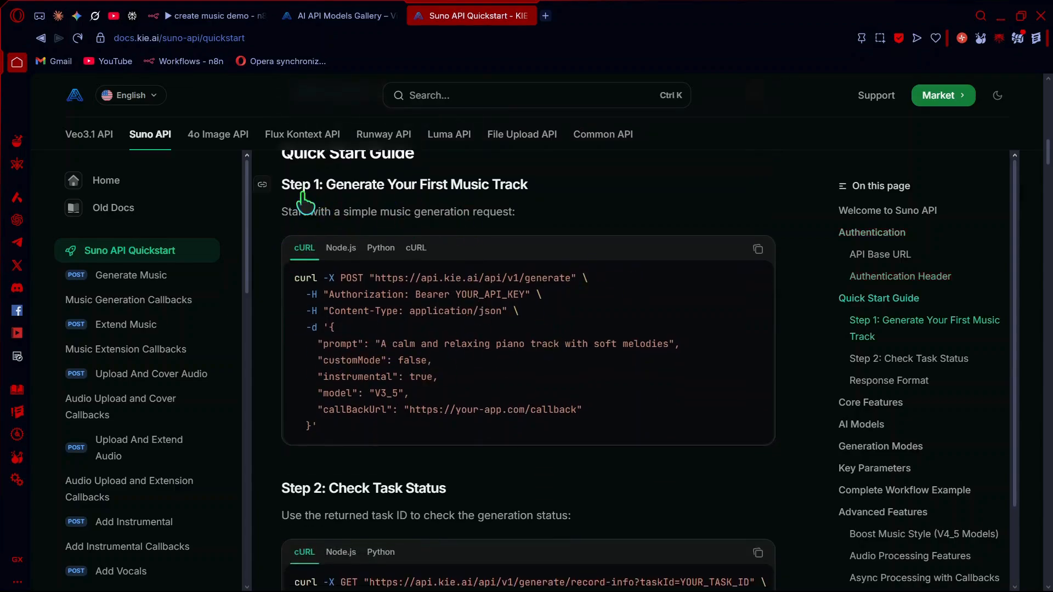
{"action": "scroll", "coordinate": [304, 204], "scroll_direction": "up", "scroll_amount": 1}
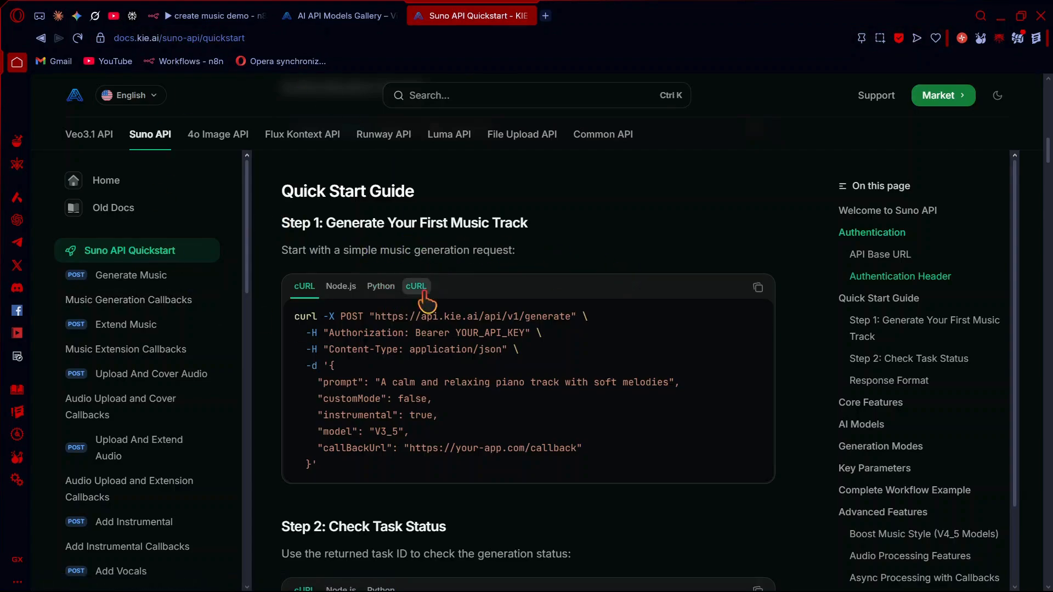
Return to the n8n workflow, add an HTTP Request node after the AI Agent, and rename it "Generate Music".
{"action": "left_click", "coordinate": [218, 14]}
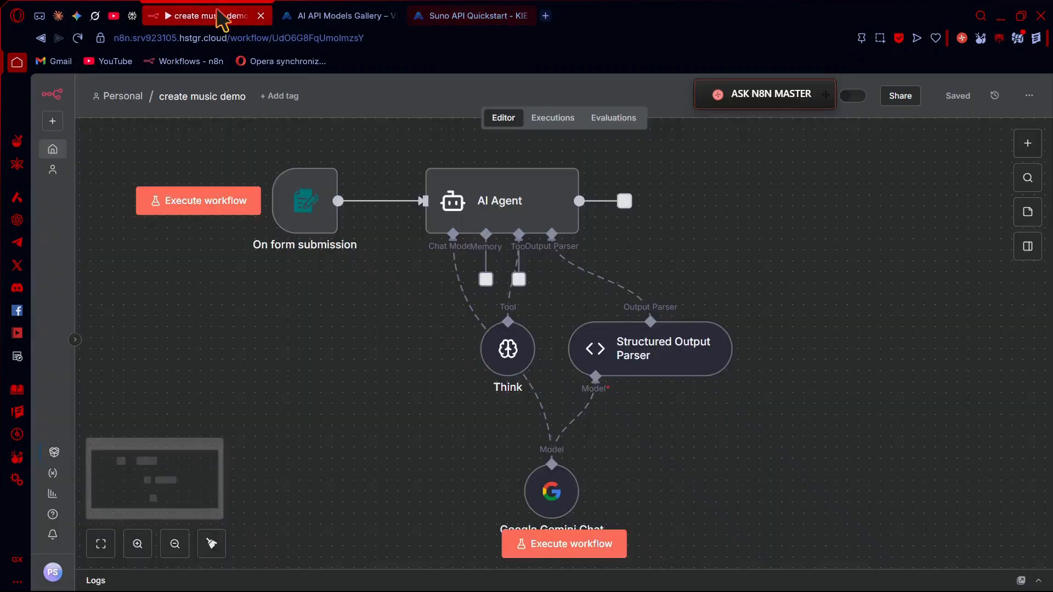
{"action": "left_click", "coordinate": [625, 200]}
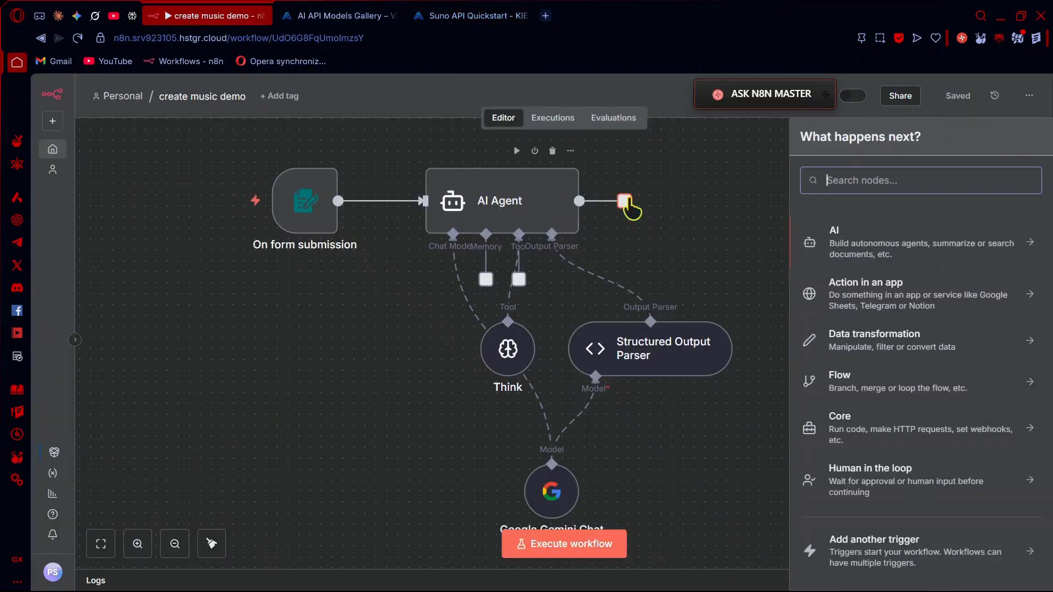
{"action": "type", "text": "htt"}
{"action": "left_click", "coordinate": [832, 235]}
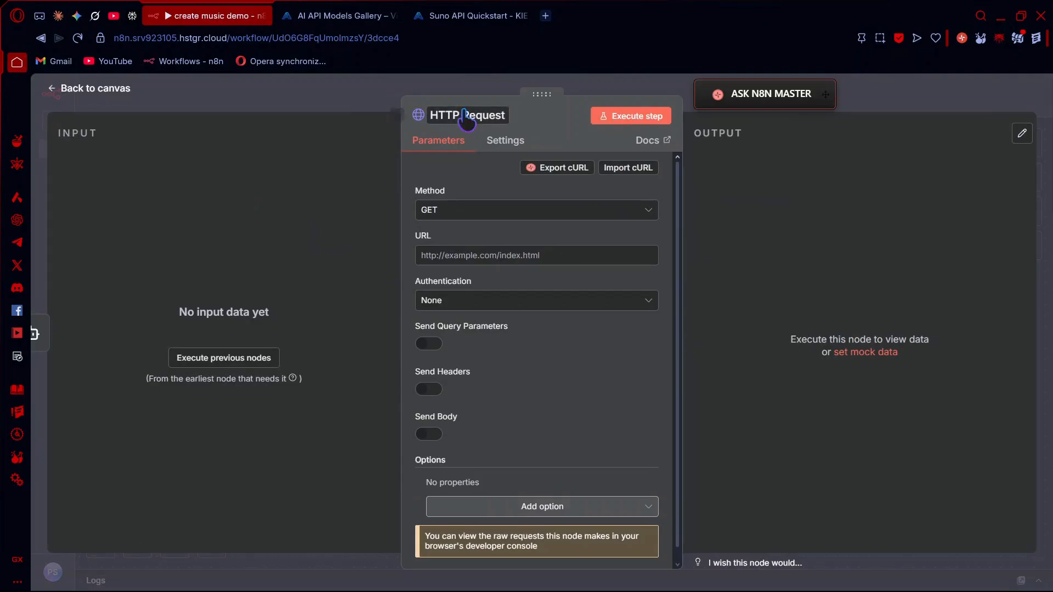
{"action": "left_click", "coordinate": [464, 116]}
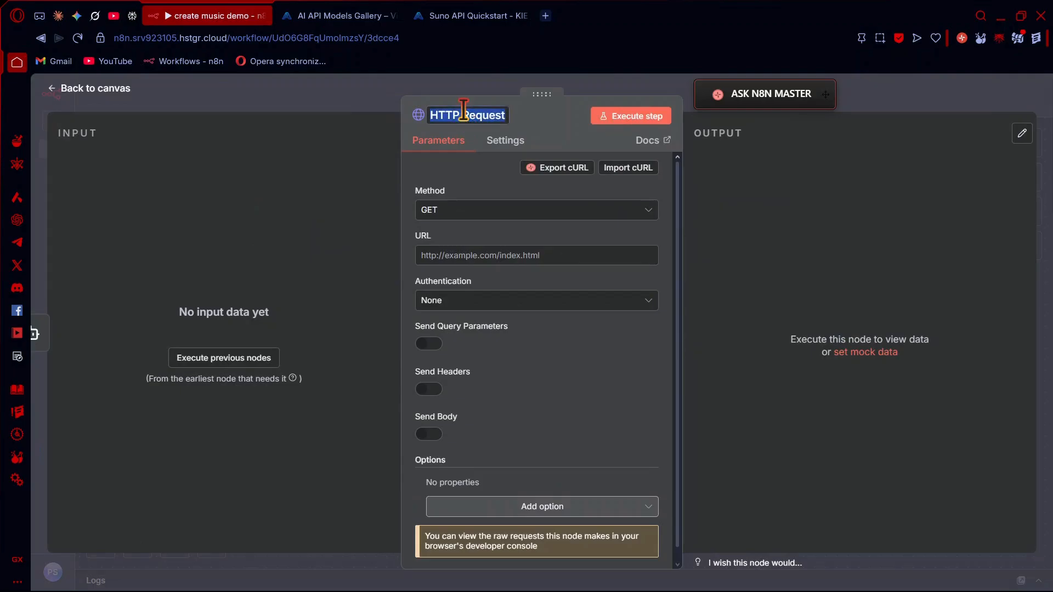
{"action": "key", "text": "BackSpace"}
{"action": "type", "text": "Generate Music"}
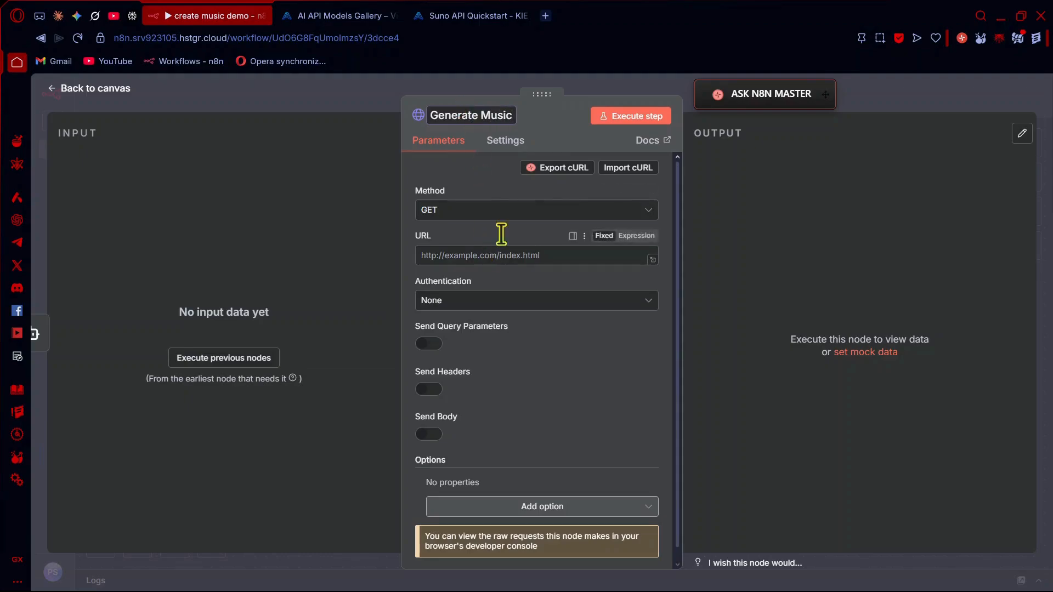
{"action": "left_click", "coordinate": [360, 136]}
Copy the music generation cURL command from the Suno API quickstart and import it into the Generate Music node.
{"action": "left_click", "coordinate": [473, 15]}
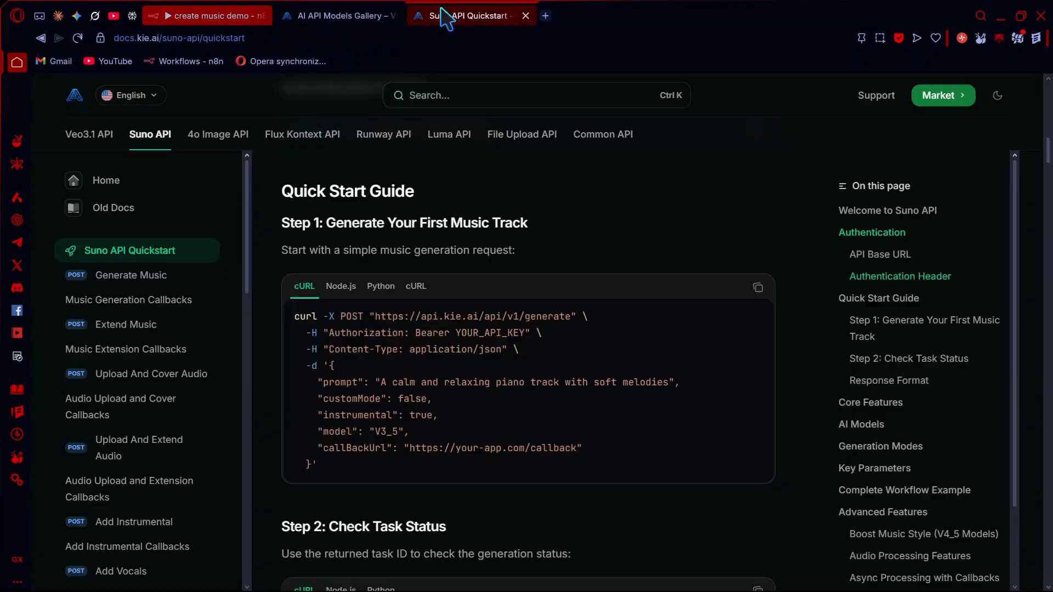
{"action": "left_click", "coordinate": [757, 296]}
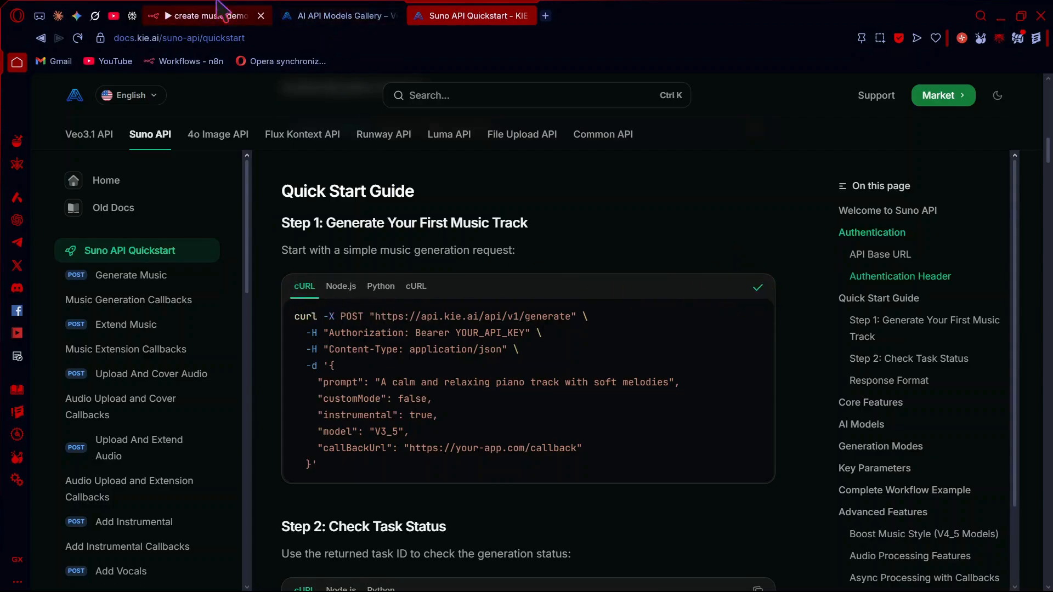
{"action": "left_click", "coordinate": [208, 15]}
{"action": "left_click", "coordinate": [632, 171]}
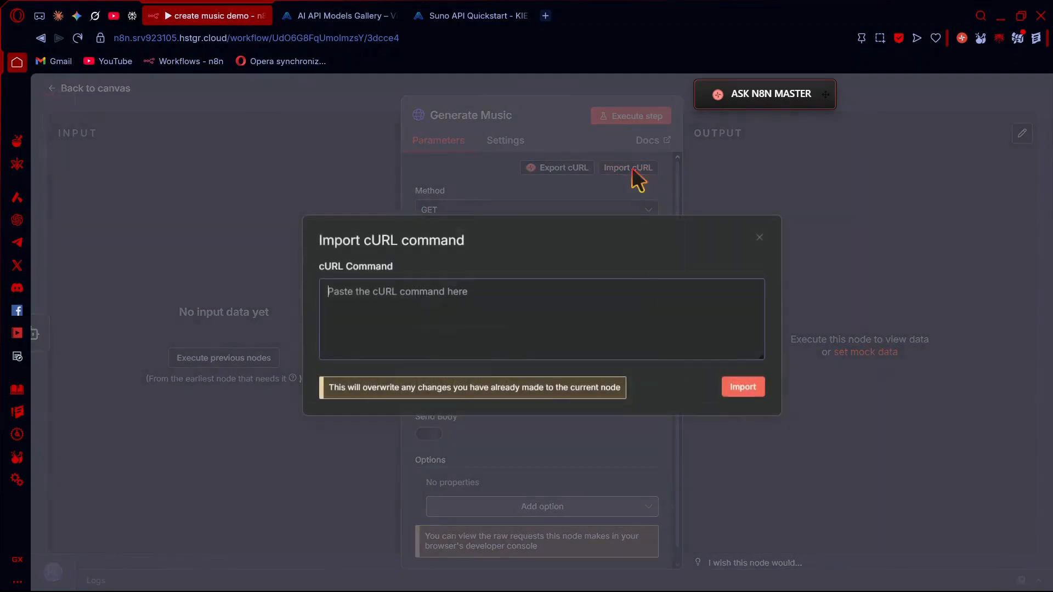
{"action": "key", "text": "ctrl+v"}
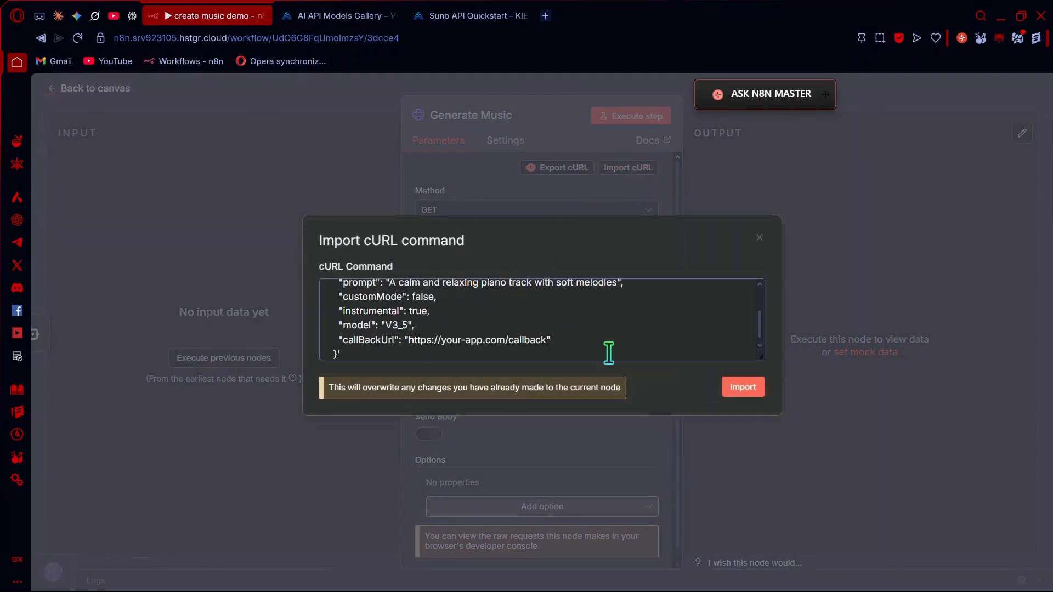
{"action": "left_click", "coordinate": [741, 387]}
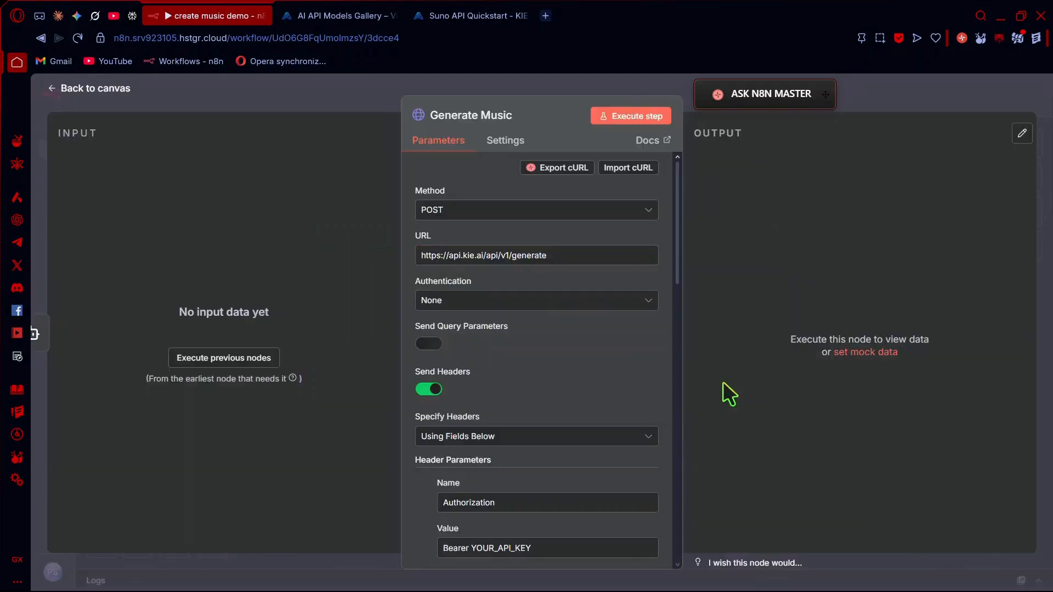
Review the imported header and body parameters of the Generate Music node, and return to the canvas.
{"action": "scroll", "coordinate": [491, 460], "scroll_direction": "down", "scroll_amount": 3}
{"action": "scroll", "coordinate": [566, 428], "scroll_direction": "down", "scroll_amount": 3}
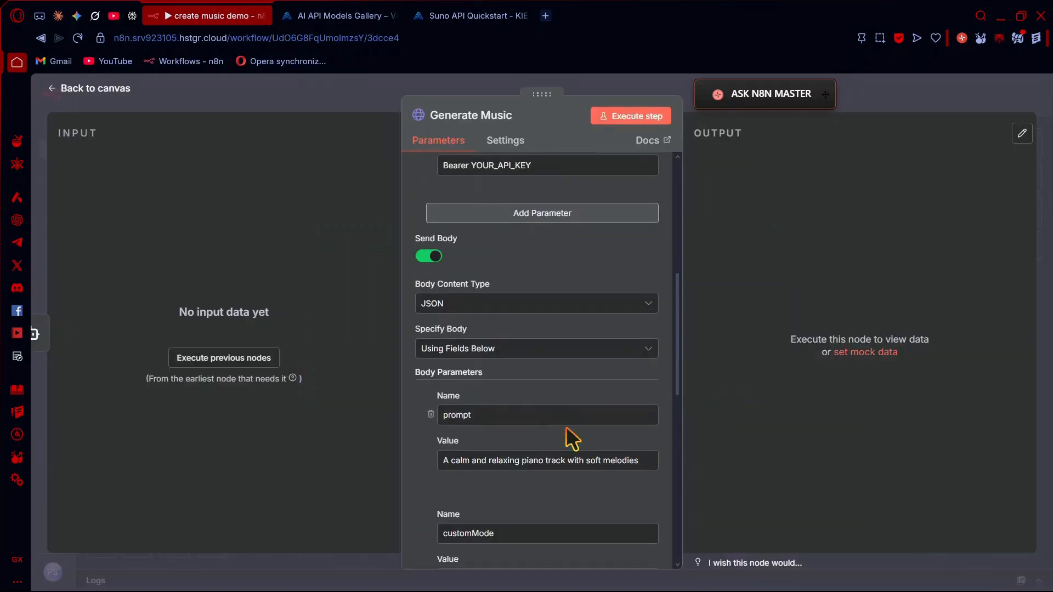
{"action": "scroll", "coordinate": [568, 433], "scroll_direction": "up", "scroll_amount": 1}
{"action": "scroll", "coordinate": [568, 435], "scroll_direction": "down", "scroll_amount": 8}
{"action": "scroll", "coordinate": [568, 439], "scroll_direction": "down", "scroll_amount": 4}
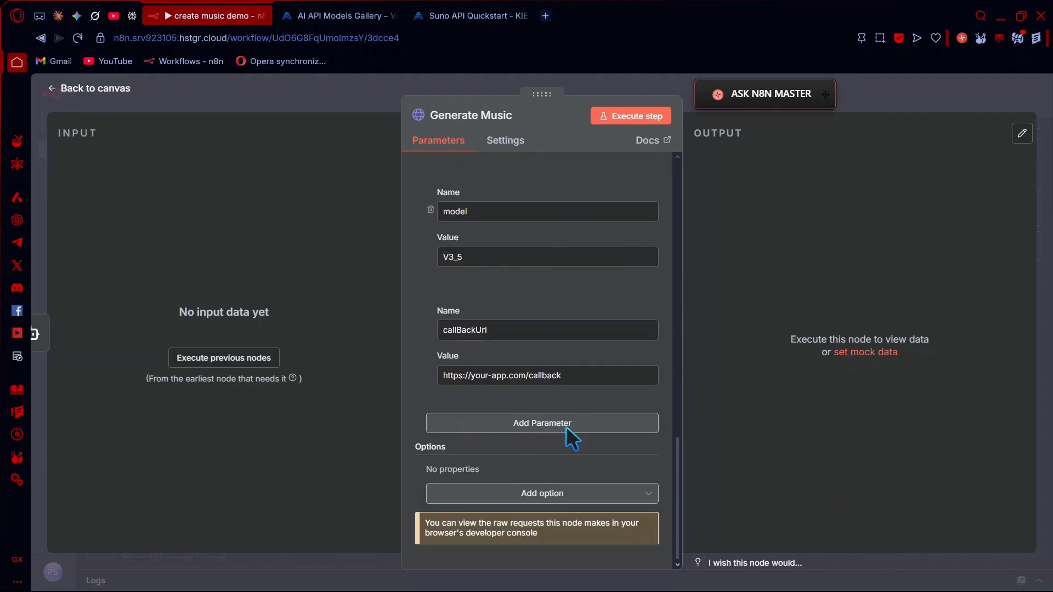
{"action": "scroll", "coordinate": [569, 435], "scroll_direction": "up", "scroll_amount": 4}
{"action": "scroll", "coordinate": [568, 434], "scroll_direction": "down", "scroll_amount": 4}
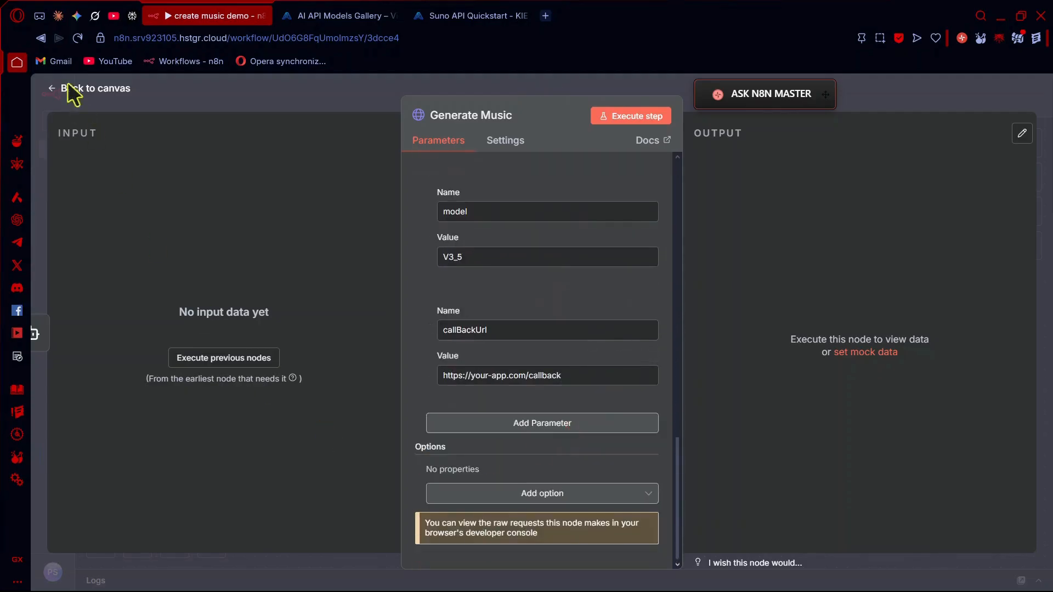
{"action": "left_click", "coordinate": [101, 78]}
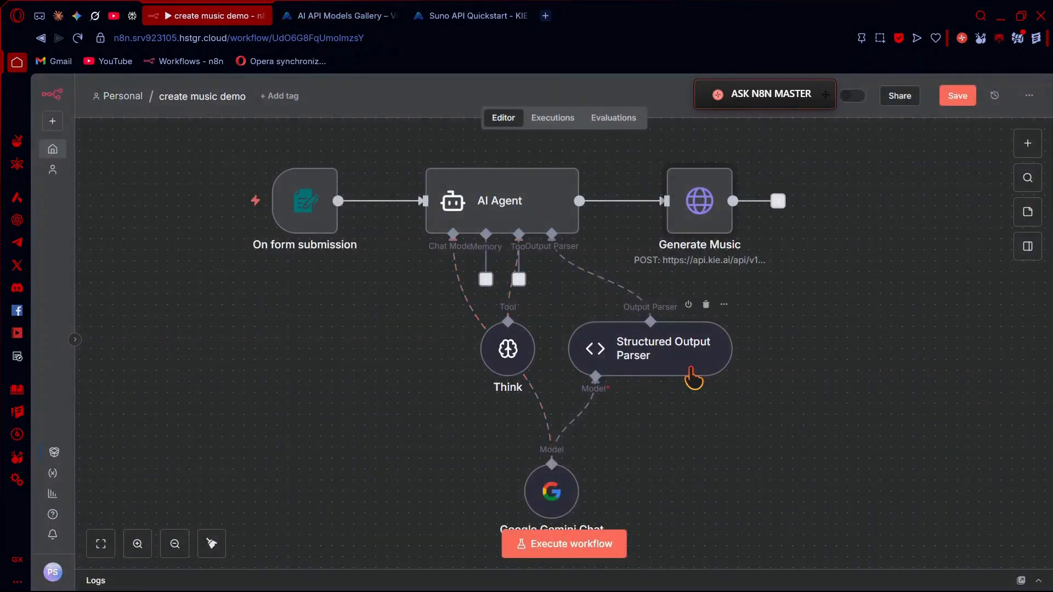
Replace the JSON example in the Structured Output Parser with the copied music generation cURL command.
{"action": "double_click", "coordinate": [696, 378]}
{"action": "left_click_drag", "start_coordinate": [545, 294], "coordinate": [418, 233]}
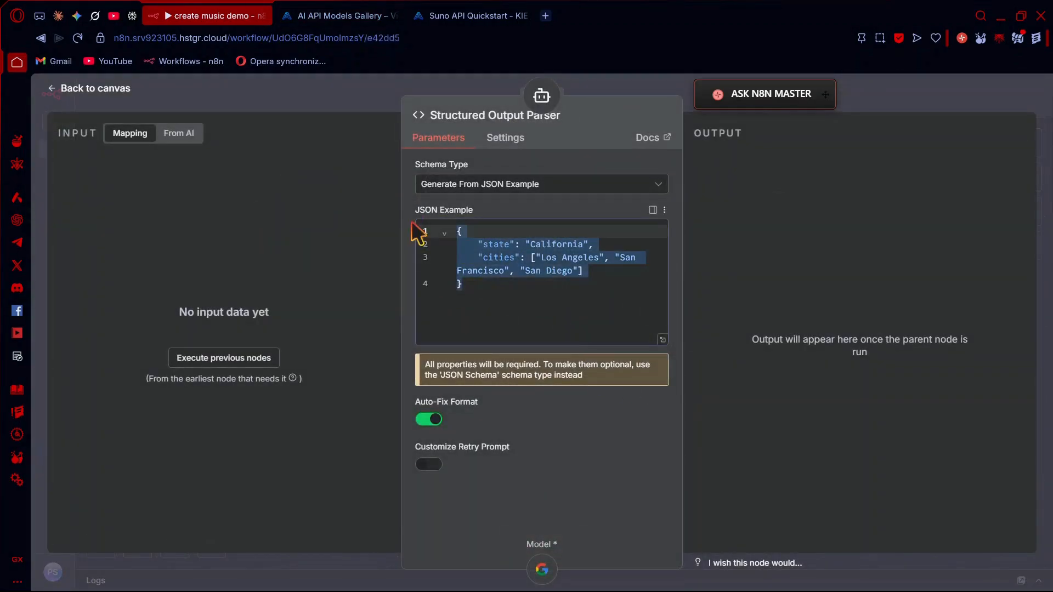
{"action": "key", "text": "BackSpace"}
{"action": "key", "text": "ctrl+v"}
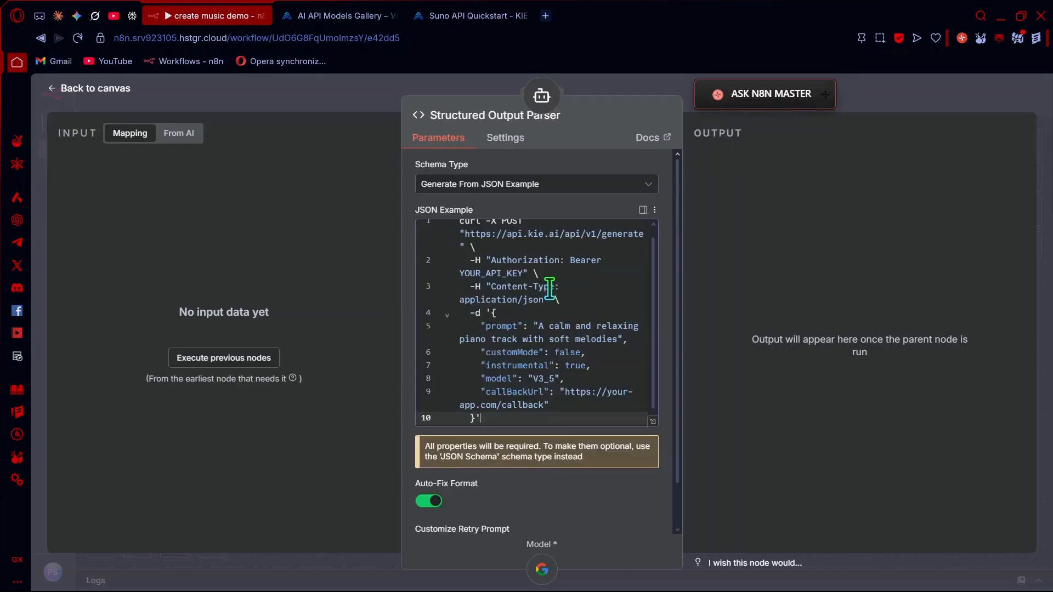
Strip the cURL text and stray quote from the parser's example, keeping only the JSON body, and return to the canvas.
{"action": "scroll", "coordinate": [548, 289], "scroll_direction": "down", "scroll_amount": 1}
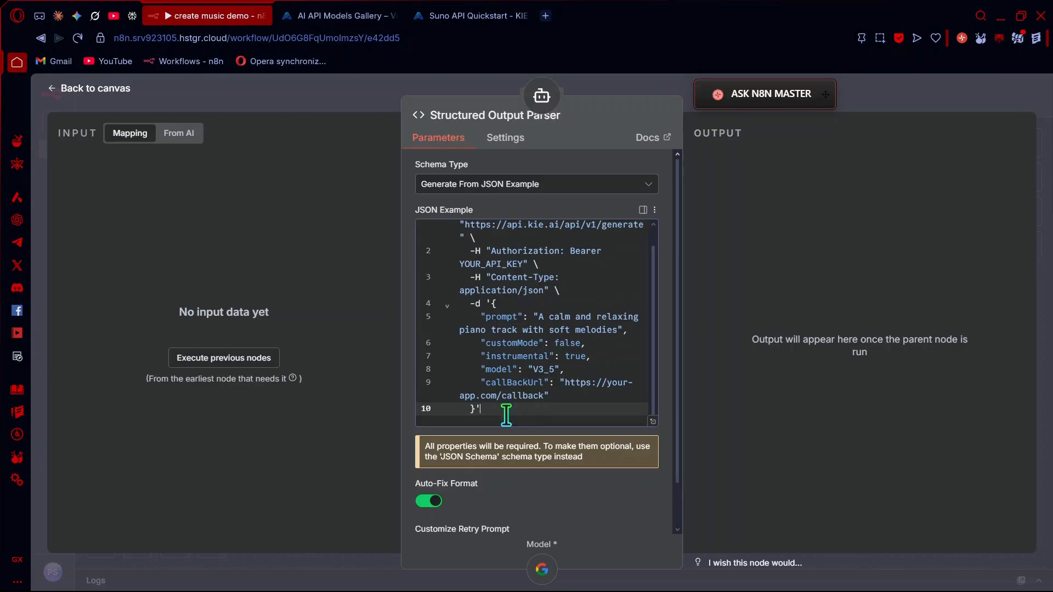
{"action": "scroll", "coordinate": [506, 415], "scroll_direction": "up", "scroll_amount": 1}
{"action": "left_click", "coordinate": [514, 323]}
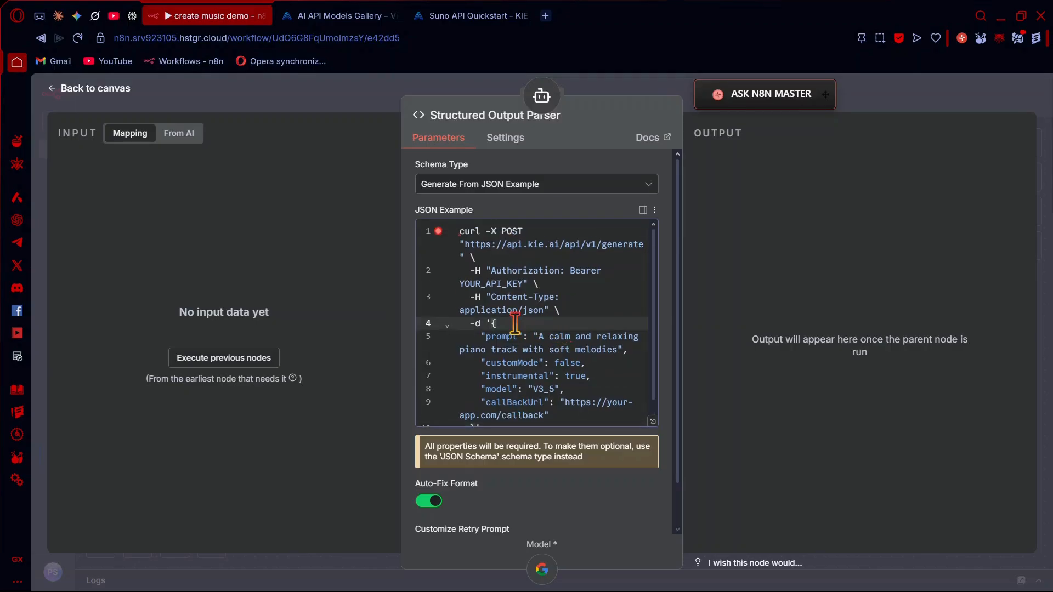
{"action": "left_click_drag", "start_coordinate": [488, 323], "coordinate": [439, 211]}
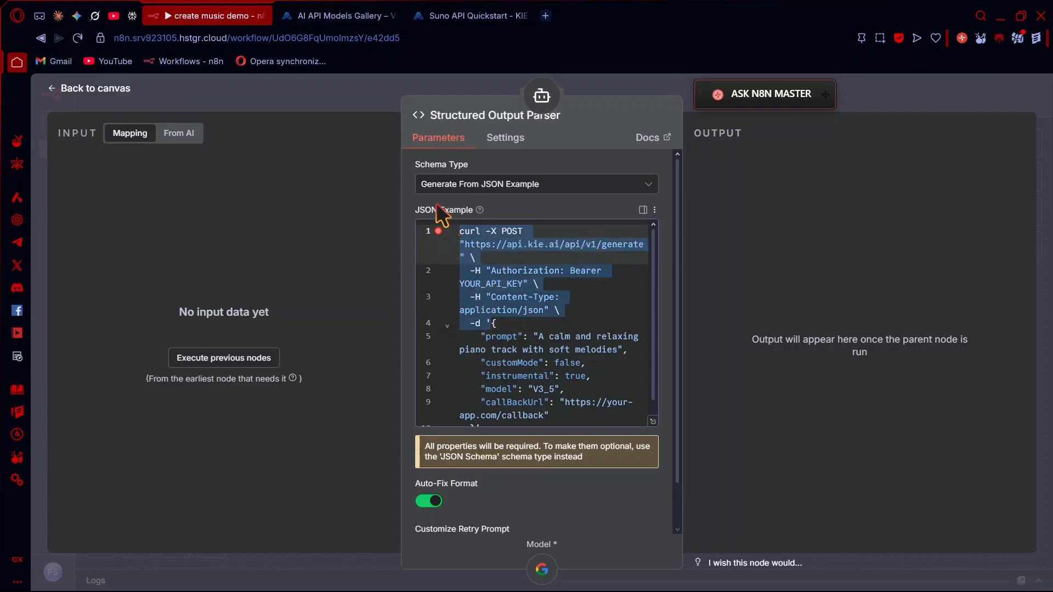
{"action": "key", "text": "BackSpace"}
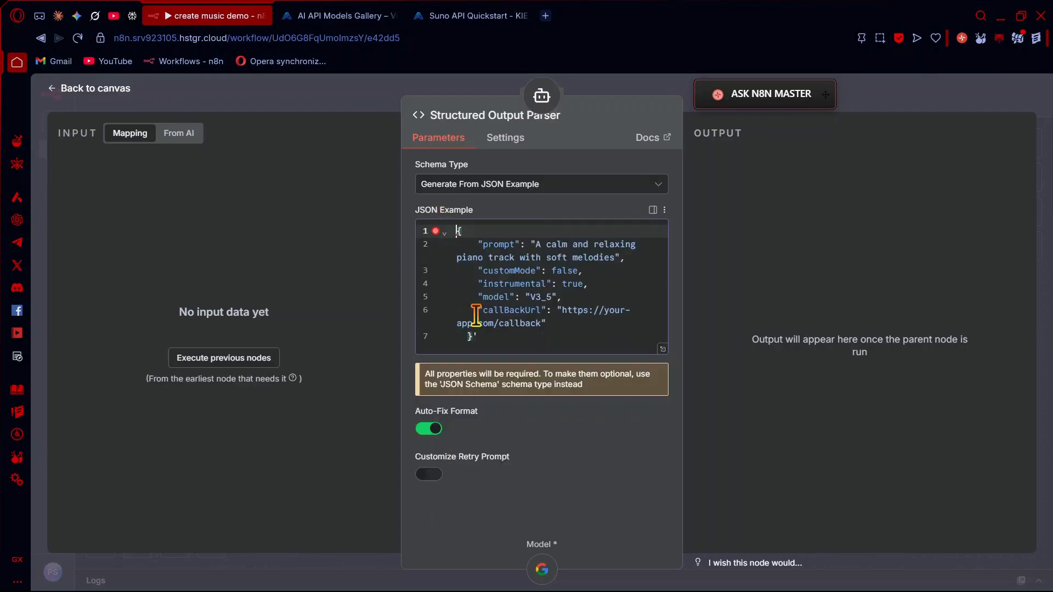
{"action": "left_click", "coordinate": [584, 336]}
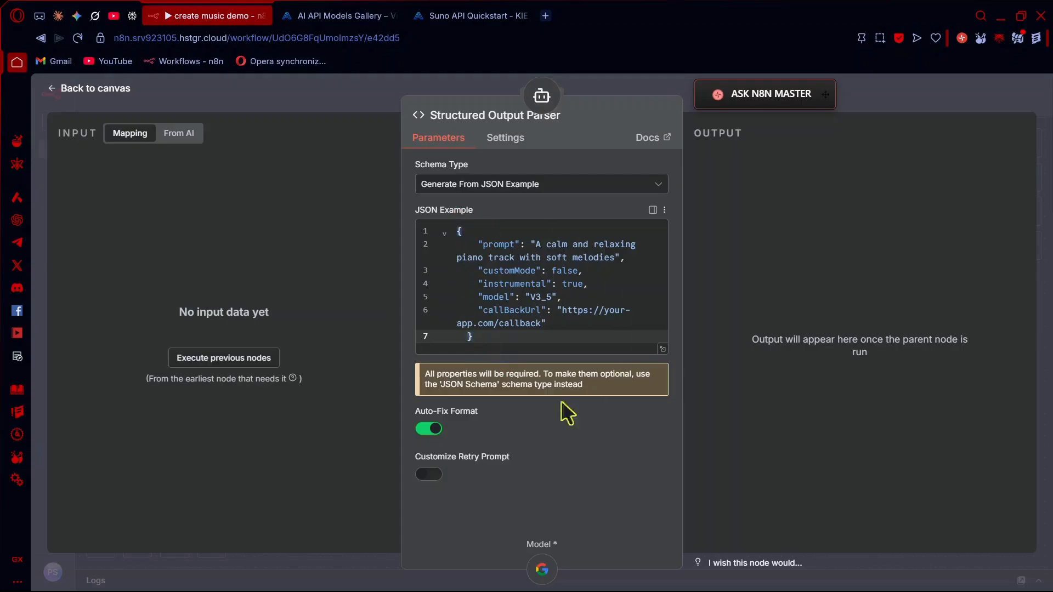
{"action": "left_click", "coordinate": [82, 93]}
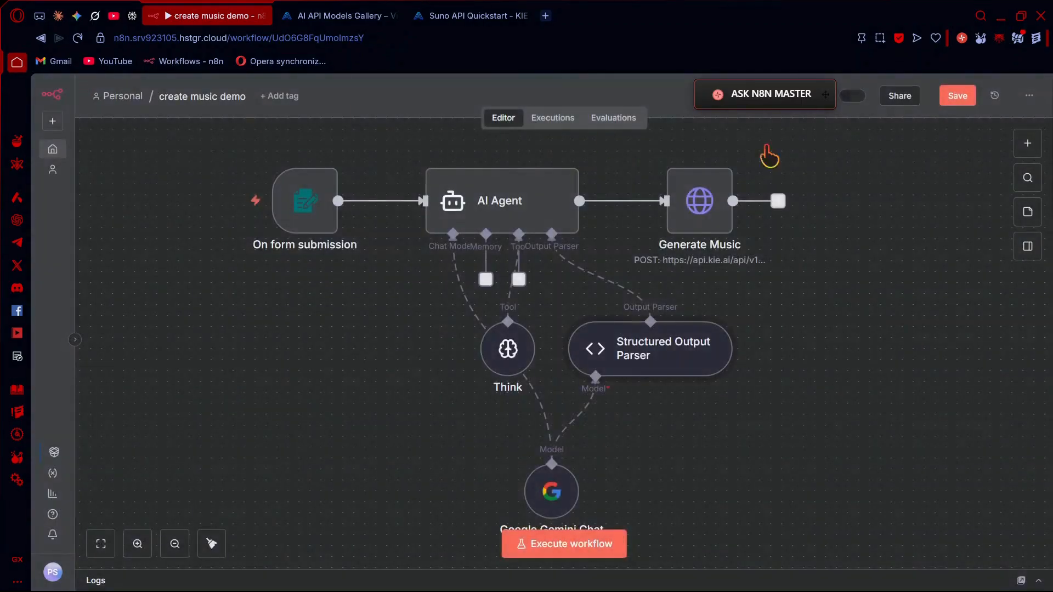
Save the workflow and delete the YOUR_API_KEY placeholder from the Authorization header of the Generate Music node, keeping Bearer.
{"action": "left_click", "coordinate": [961, 98]}
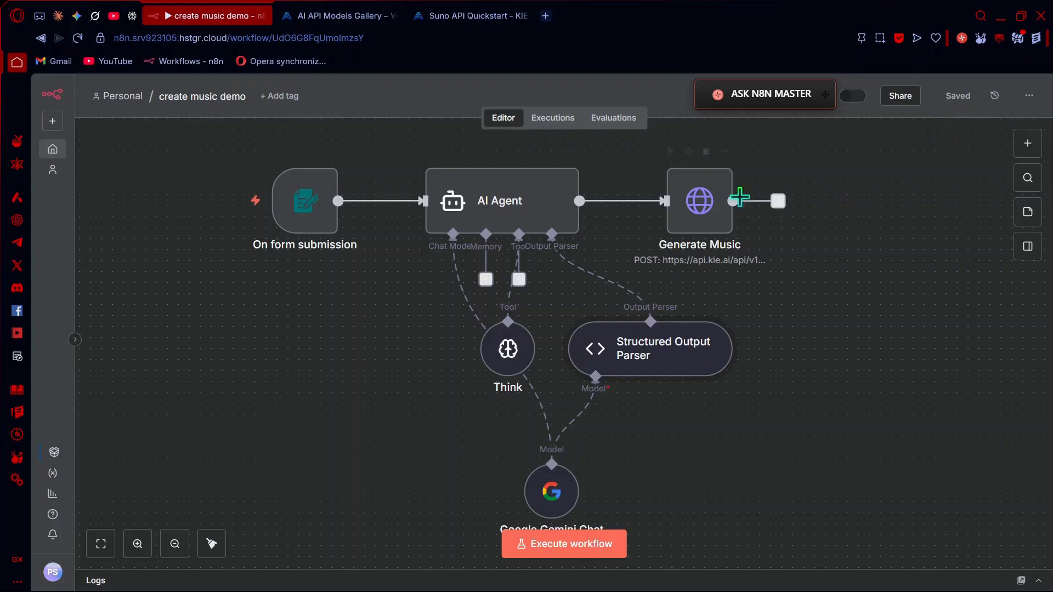
{"action": "double_click", "coordinate": [707, 199]}
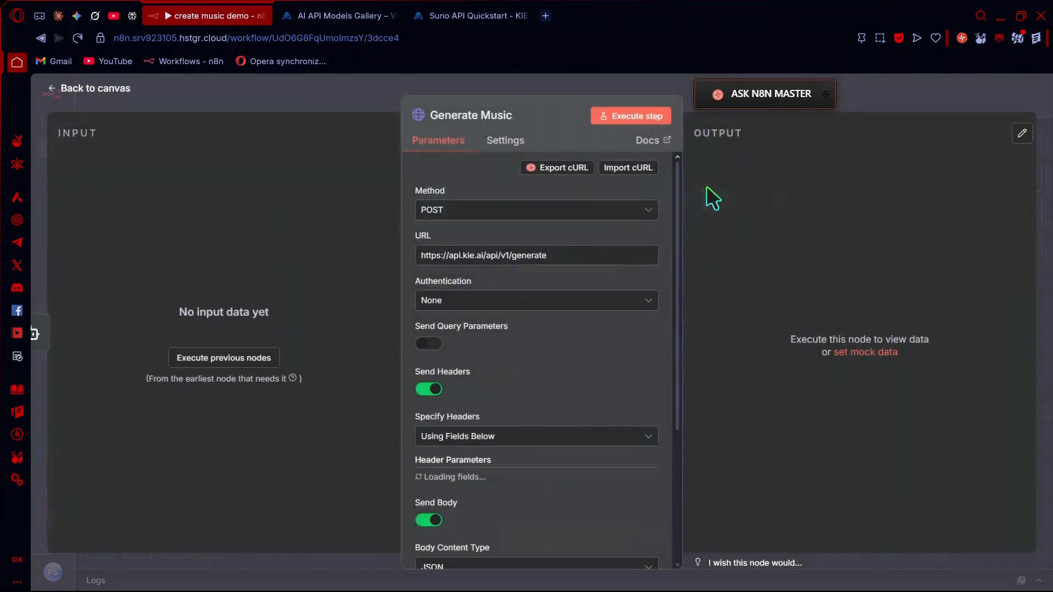
{"action": "scroll", "coordinate": [591, 332], "scroll_direction": "down", "scroll_amount": 5}
{"action": "scroll", "coordinate": [591, 331], "scroll_direction": "up", "scroll_amount": 4}
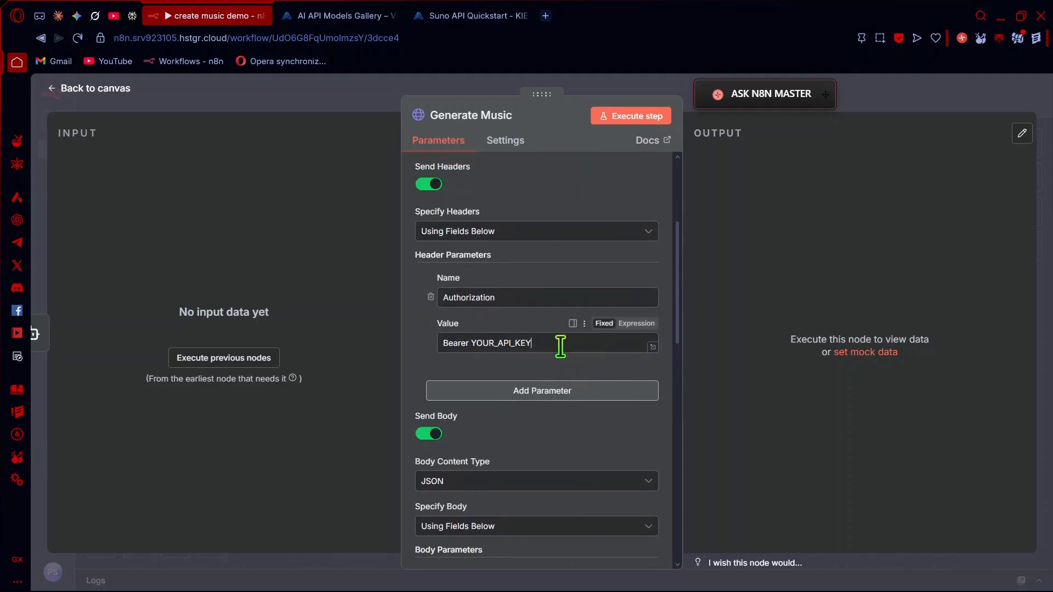
{"action": "left_click_drag", "start_coordinate": [560, 346], "coordinate": [491, 346]}
{"action": "key", "text": "BackSpace"}
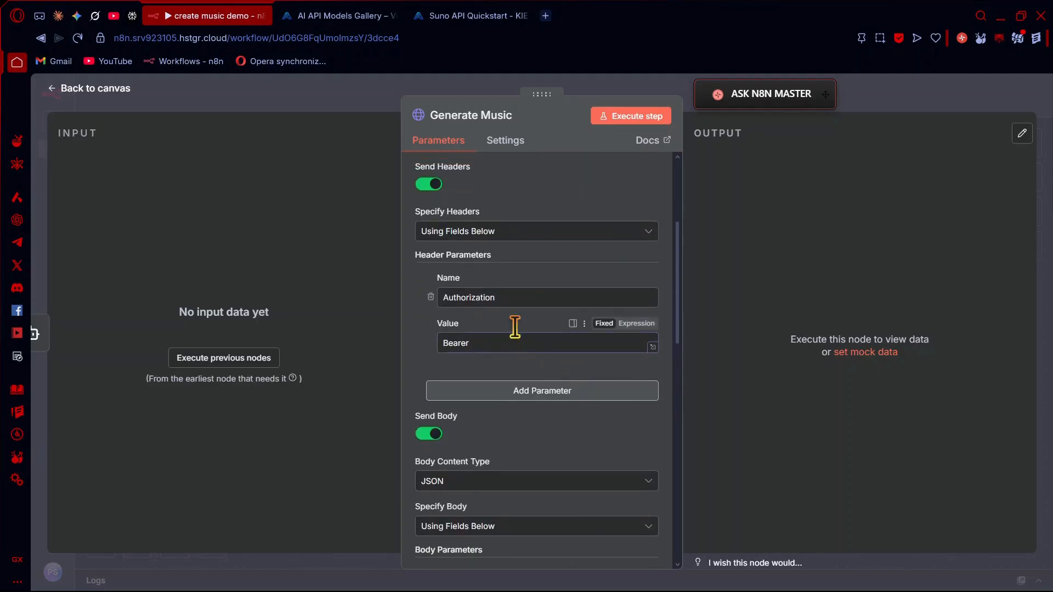
Copy the Default API key from the KIE AI site and paste it after Bearer in the Generate Music node's Authorization header.
{"action": "left_click", "coordinate": [376, 16]}
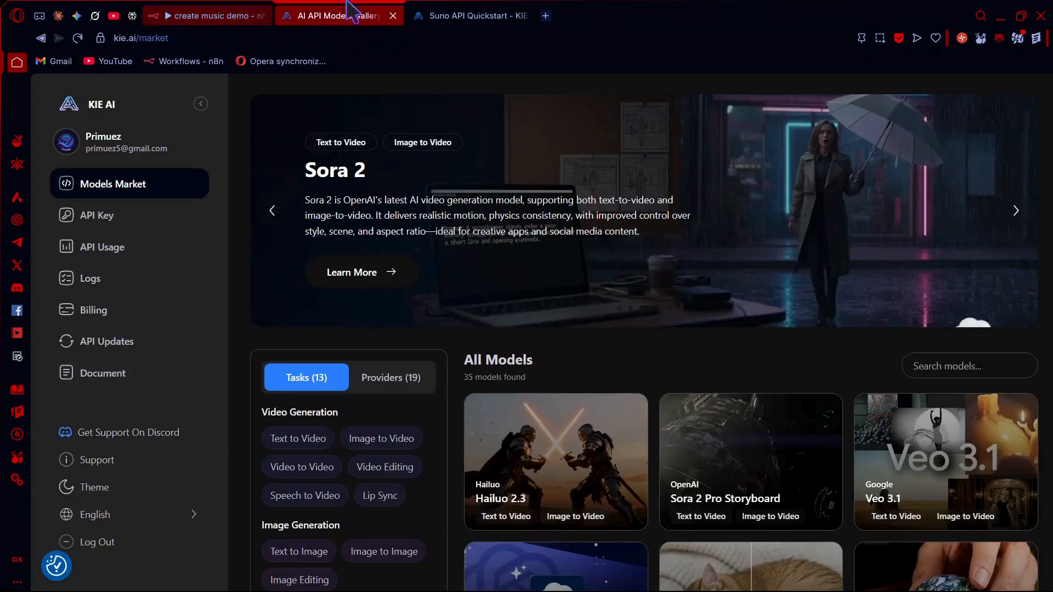
{"action": "left_click", "coordinate": [118, 231]}
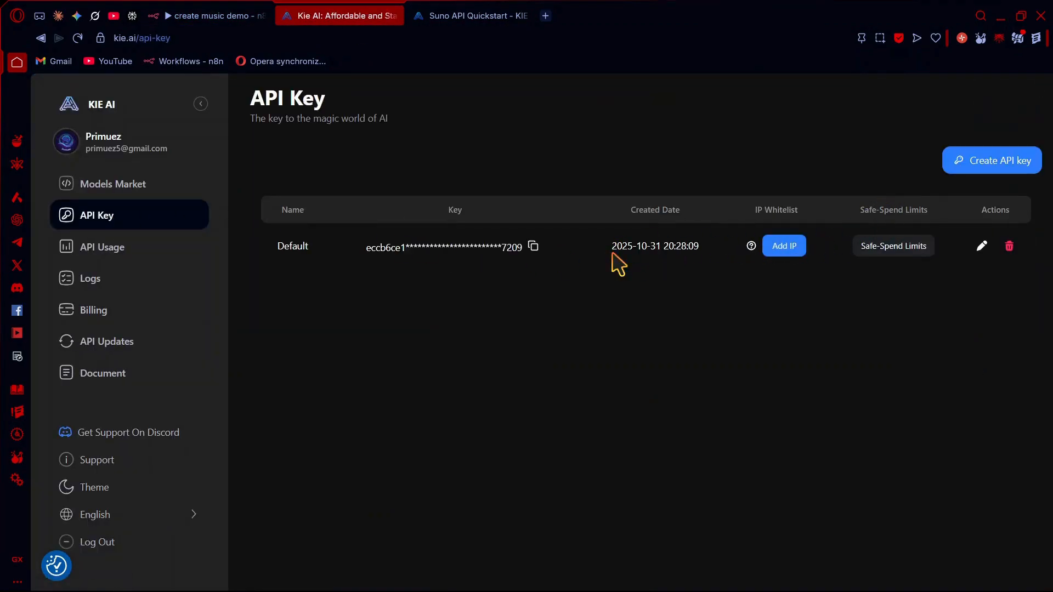
{"action": "left_click", "coordinate": [539, 247]}
{"action": "left_click", "coordinate": [230, 14]}
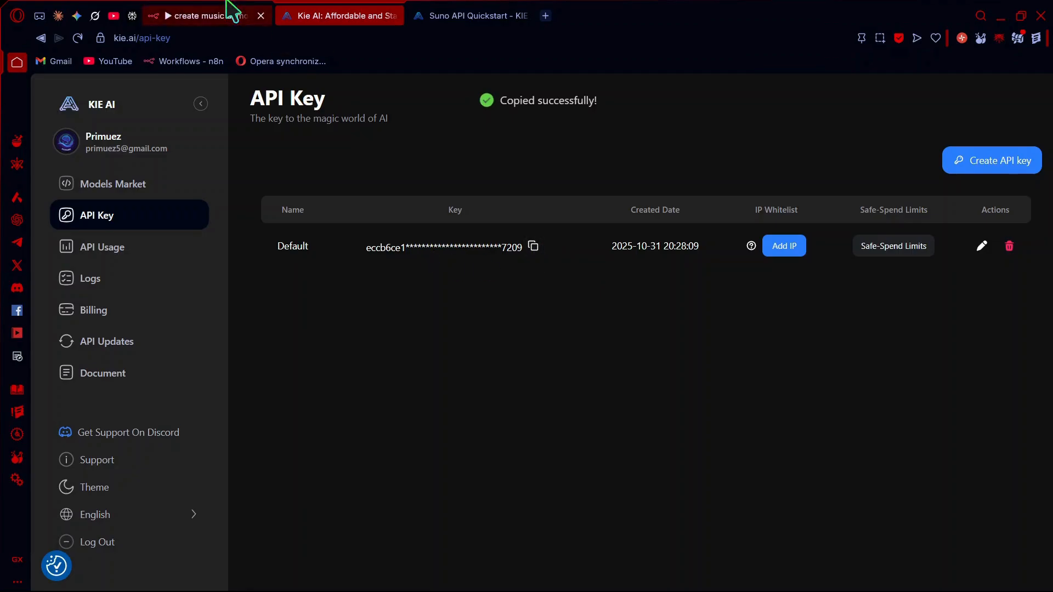
{"action": "left_click", "coordinate": [508, 338]}
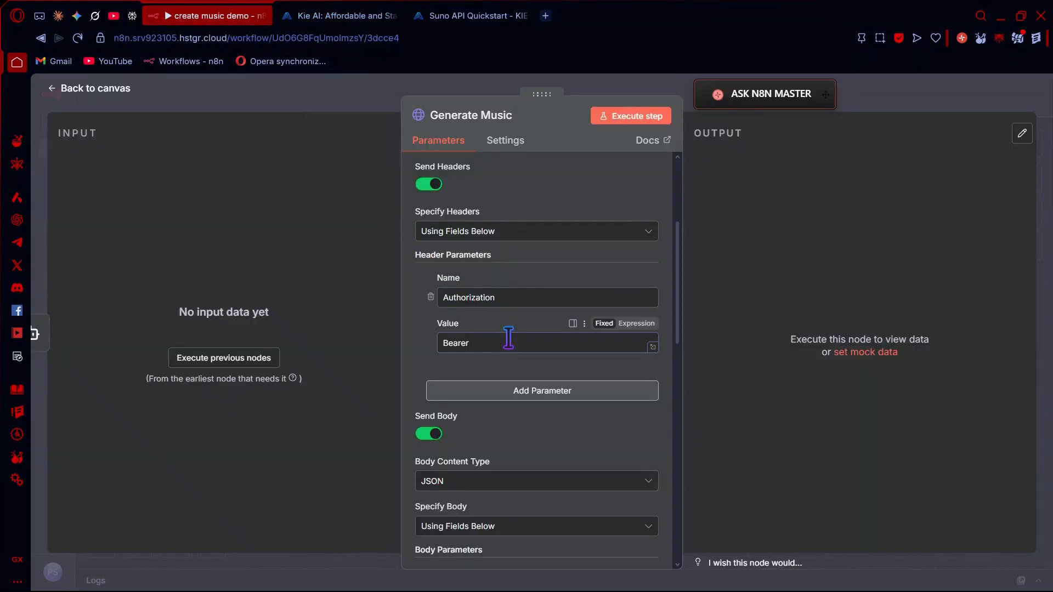
{"action": "key", "text": "ctrl+v"}
Check the body parameters of the Generate Music node, return to the canvas and save the workflow.
{"action": "scroll", "coordinate": [508, 337], "scroll_direction": "down", "scroll_amount": 8}
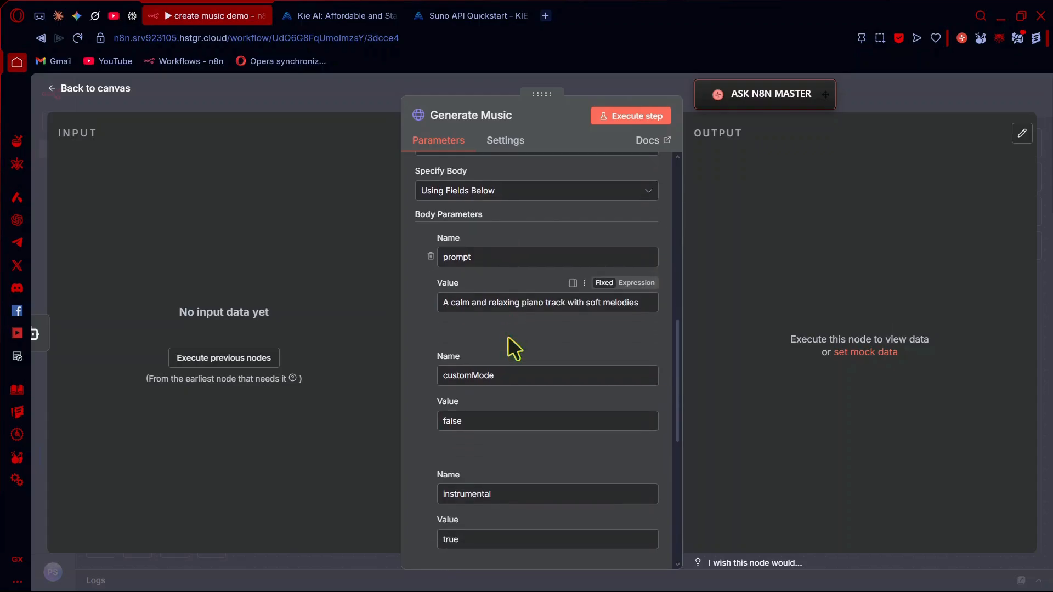
{"action": "left_click", "coordinate": [55, 91]}
{"action": "left_click", "coordinate": [970, 94]}
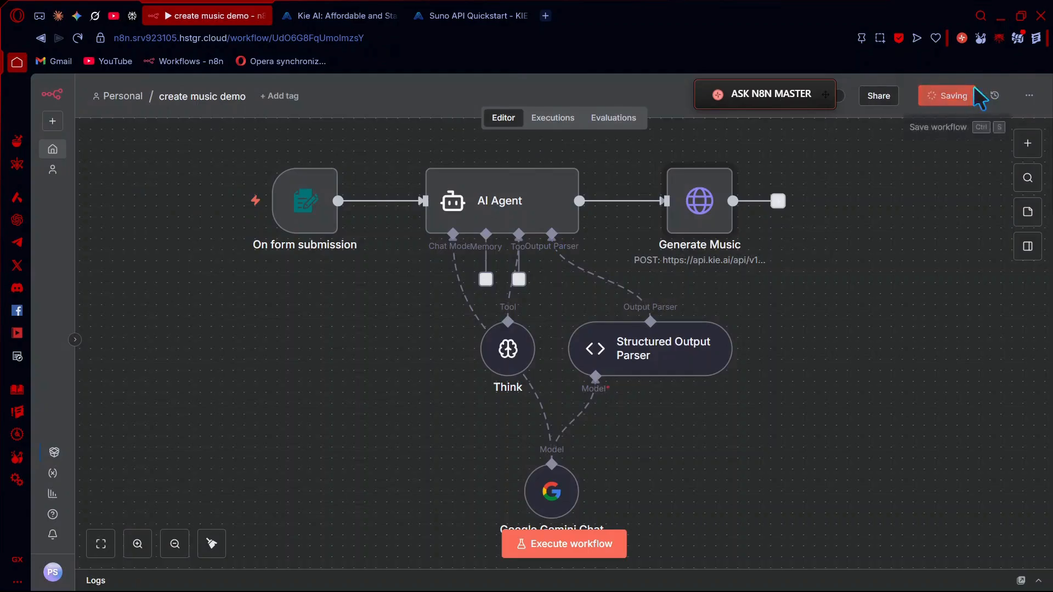
Add a Wait node after Generate Music that resumes after a time interval of 3 minutes, and return to the canvas.
{"action": "left_click_drag", "start_coordinate": [903, 208], "coordinate": [828, 213]}
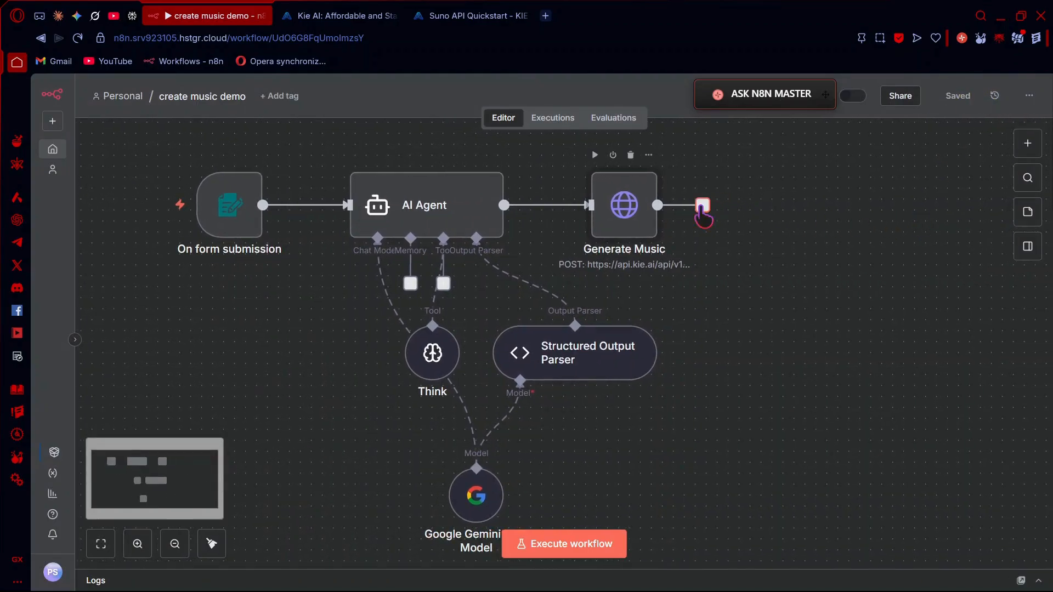
{"action": "left_click", "coordinate": [702, 205]}
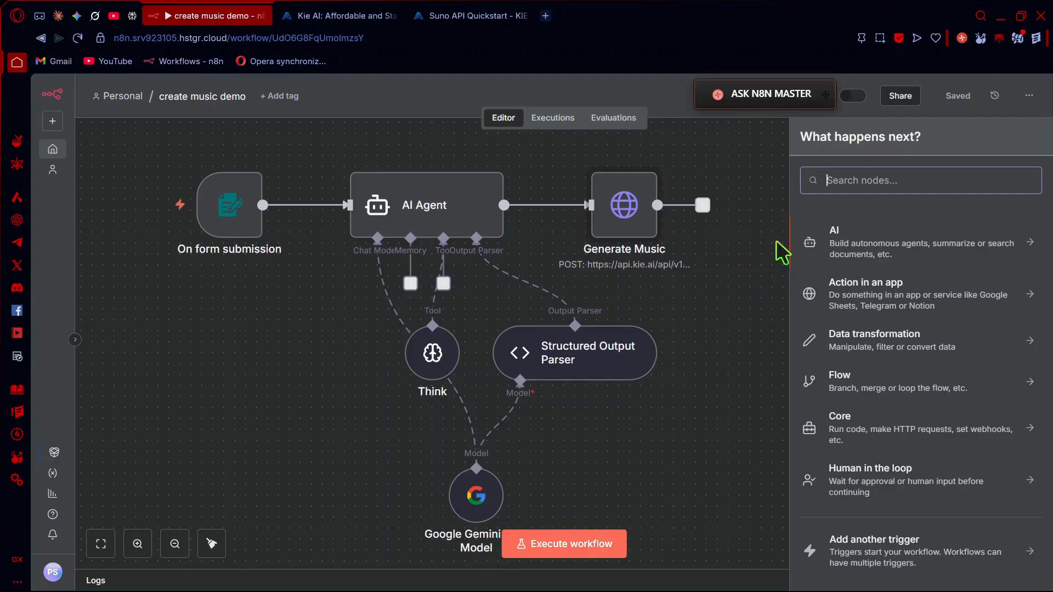
{"action": "type", "text": "wa"}
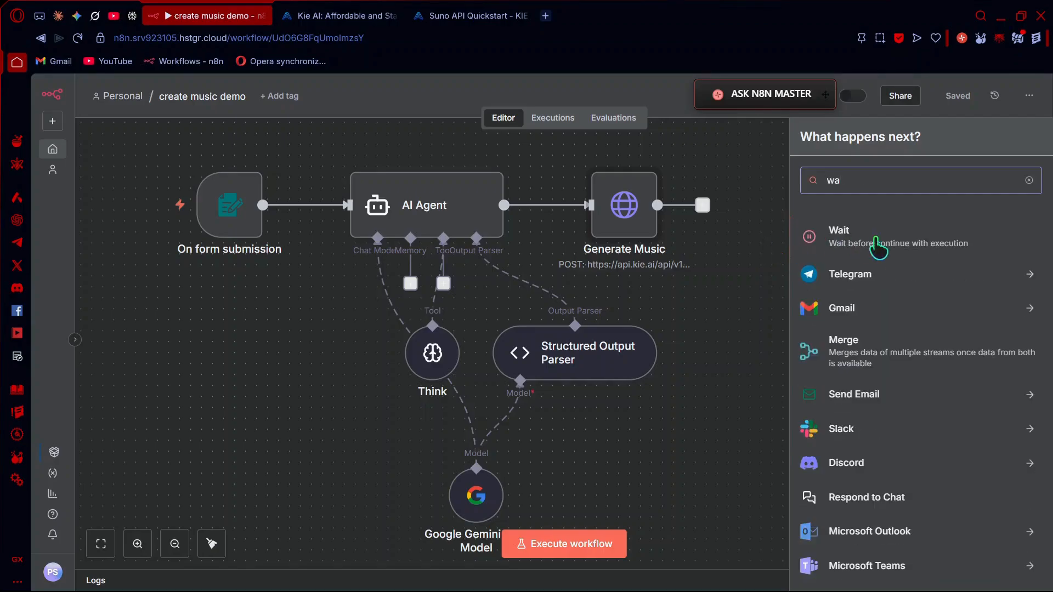
{"action": "left_click", "coordinate": [878, 241]}
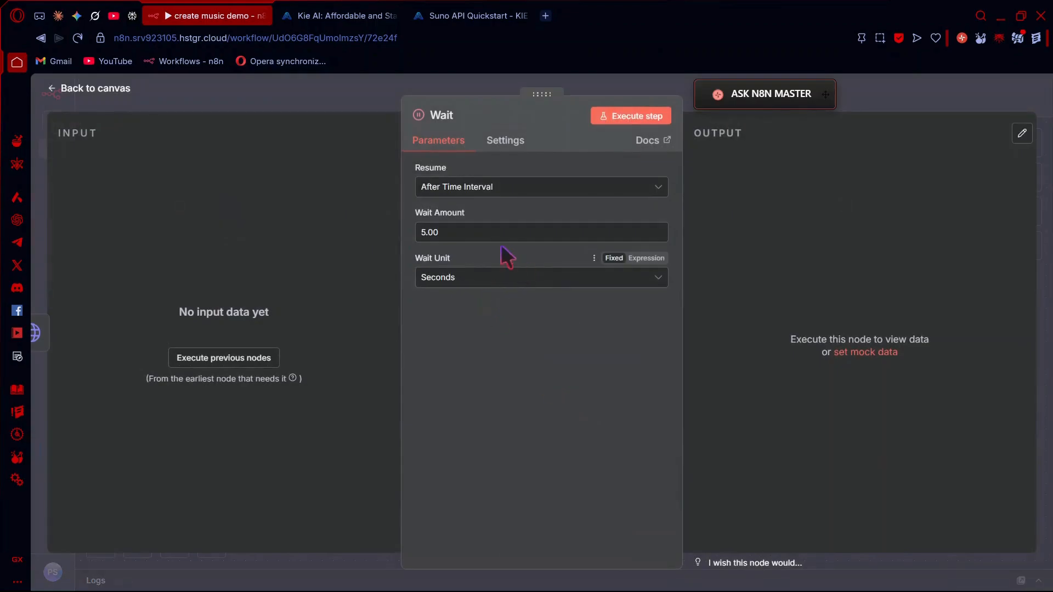
{"action": "left_click", "coordinate": [429, 231]}
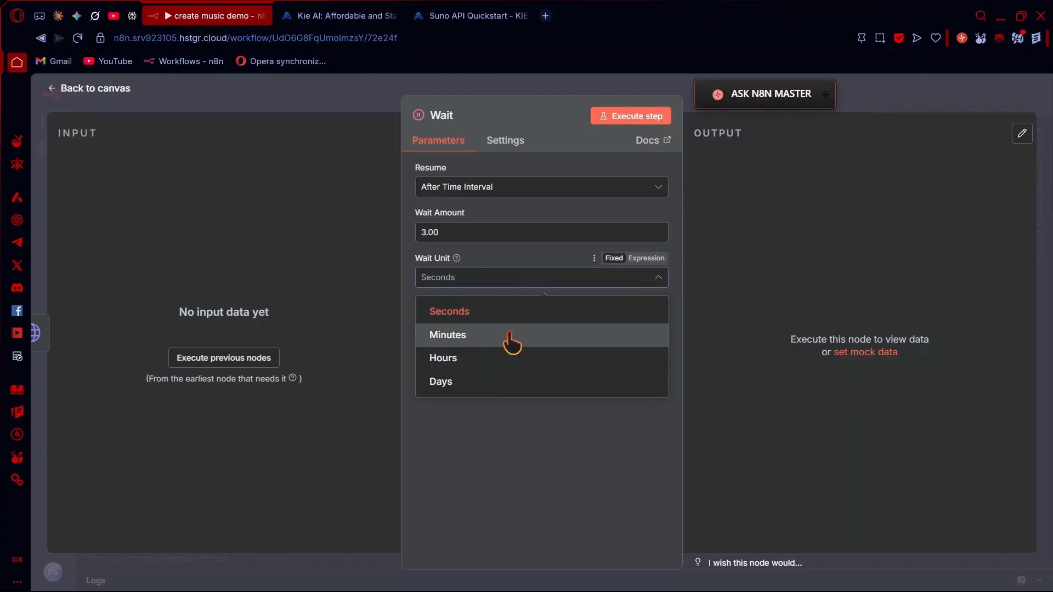
{"action": "left_click", "coordinate": [510, 340]}
{"action": "left_click", "coordinate": [117, 93]}
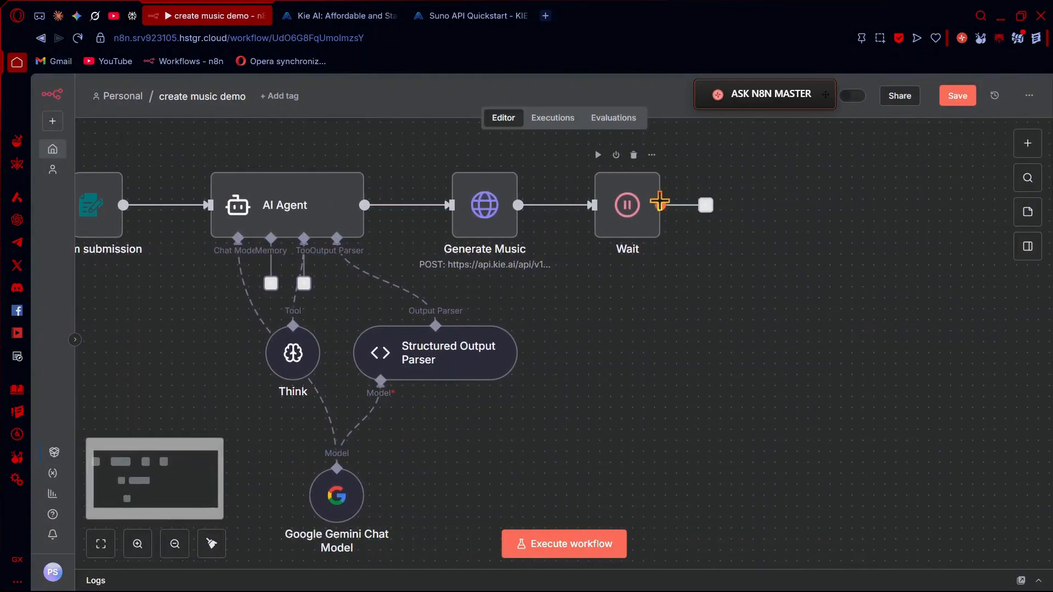
Add an HTTP Request node after the Wait node.
{"action": "left_click", "coordinate": [705, 207]}
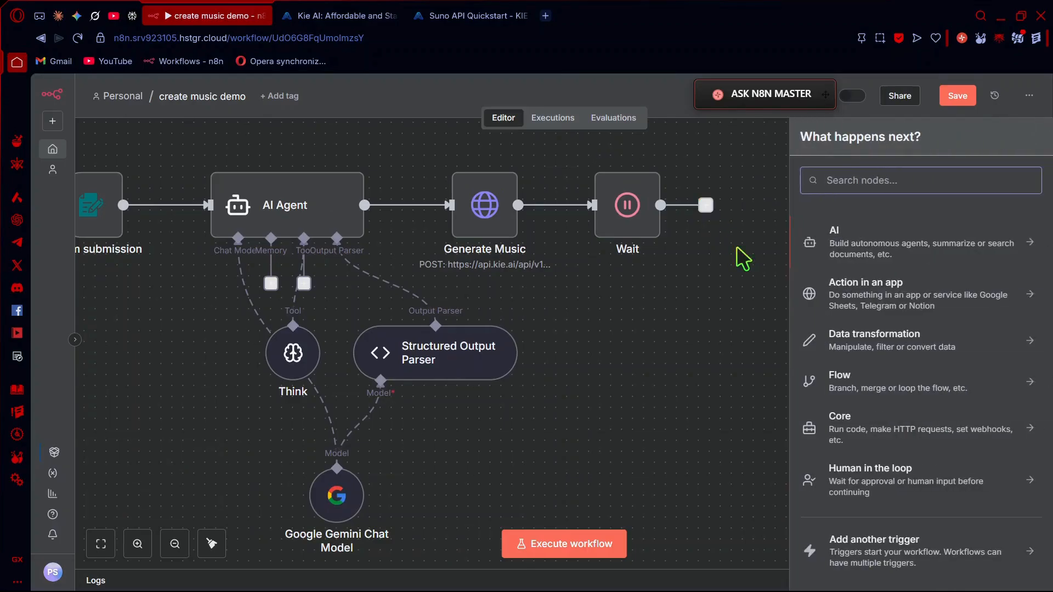
{"action": "type", "text": "htt"}
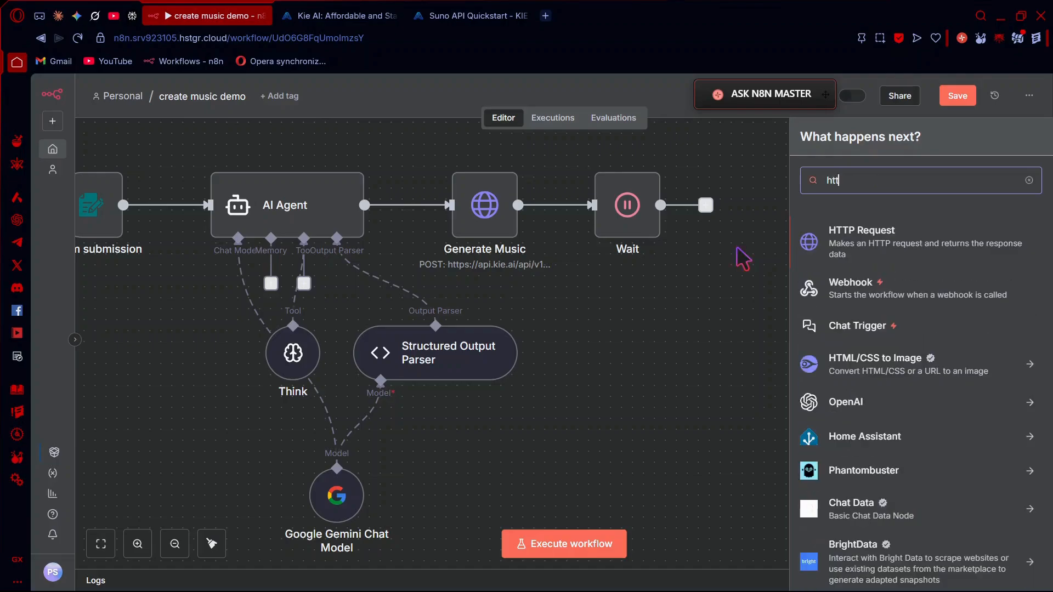
{"action": "left_click", "coordinate": [832, 245]}
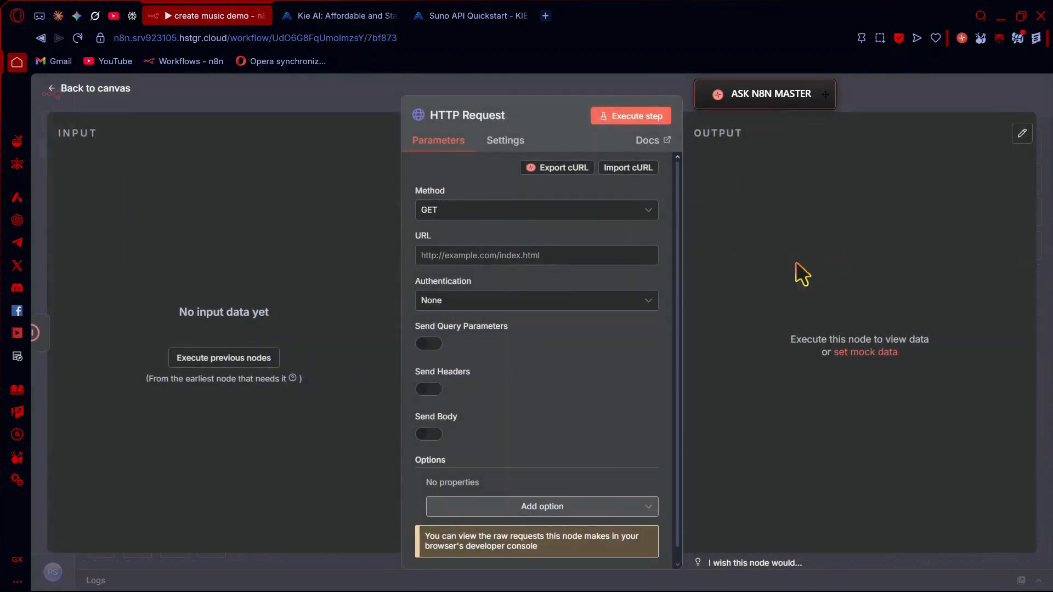
Copy the cURL command for Step 2: Check Task Status from the Suno API quickstart.
{"action": "left_click", "coordinate": [433, 15]}
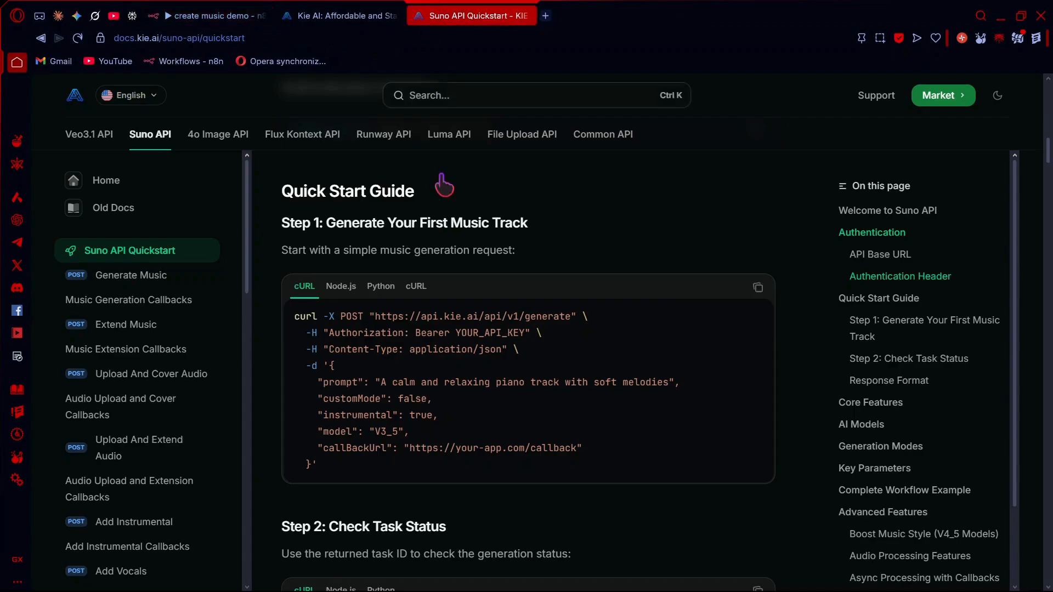
{"action": "scroll", "coordinate": [461, 410], "scroll_direction": "down", "scroll_amount": 1}
{"action": "scroll", "coordinate": [460, 410], "scroll_direction": "down", "scroll_amount": 10}
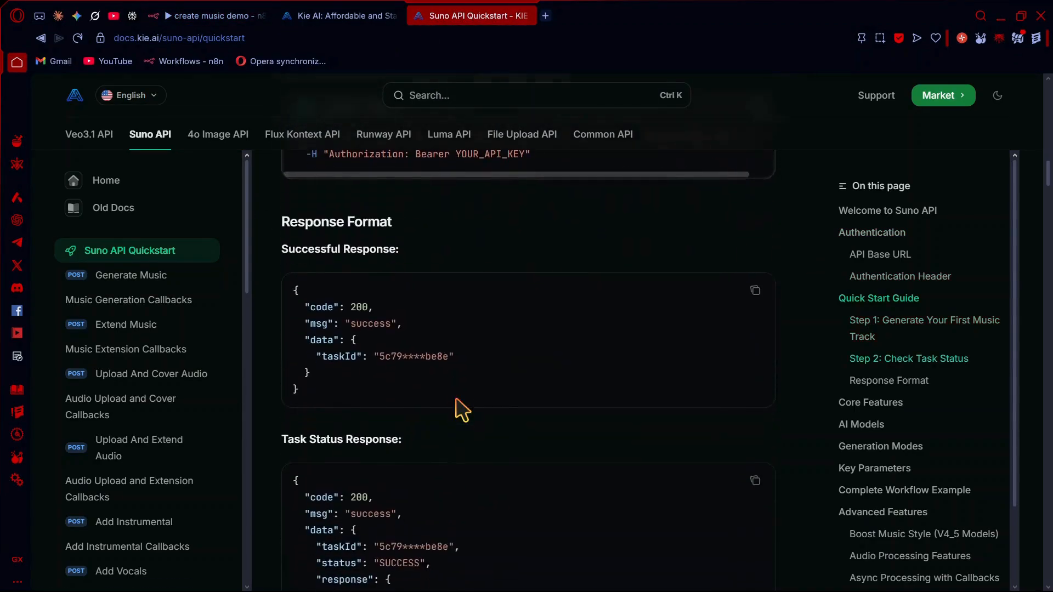
{"action": "scroll", "coordinate": [462, 411], "scroll_direction": "down", "scroll_amount": 4}
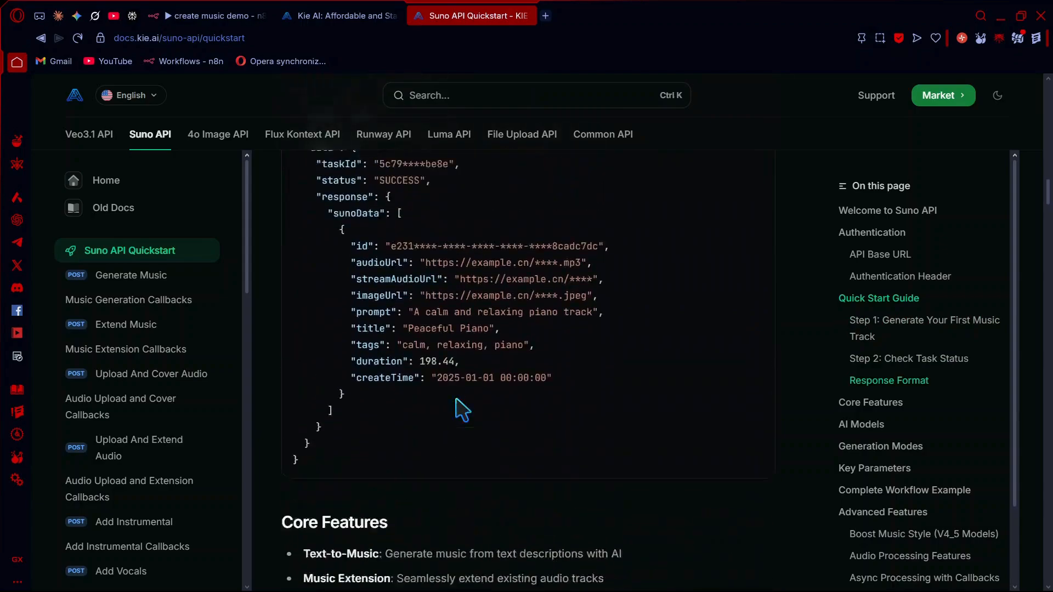
{"action": "scroll", "coordinate": [462, 410], "scroll_direction": "up", "scroll_amount": 1}
{"action": "scroll", "coordinate": [462, 410], "scroll_direction": "down", "scroll_amount": 8}
{"action": "scroll", "coordinate": [462, 410], "scroll_direction": "up", "scroll_amount": 15}
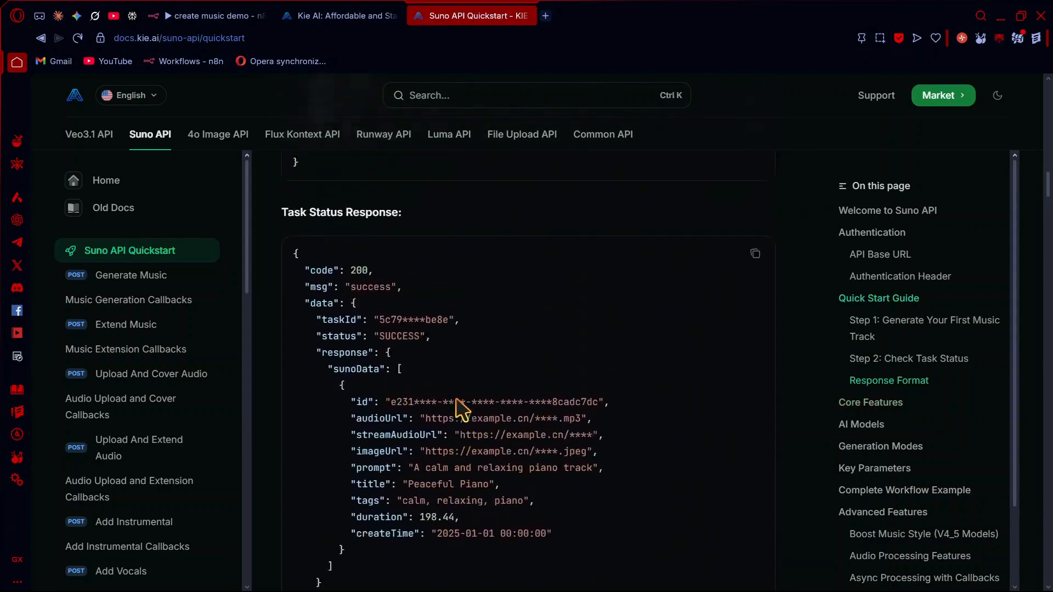
{"action": "scroll", "coordinate": [462, 410], "scroll_direction": "up", "scroll_amount": 3}
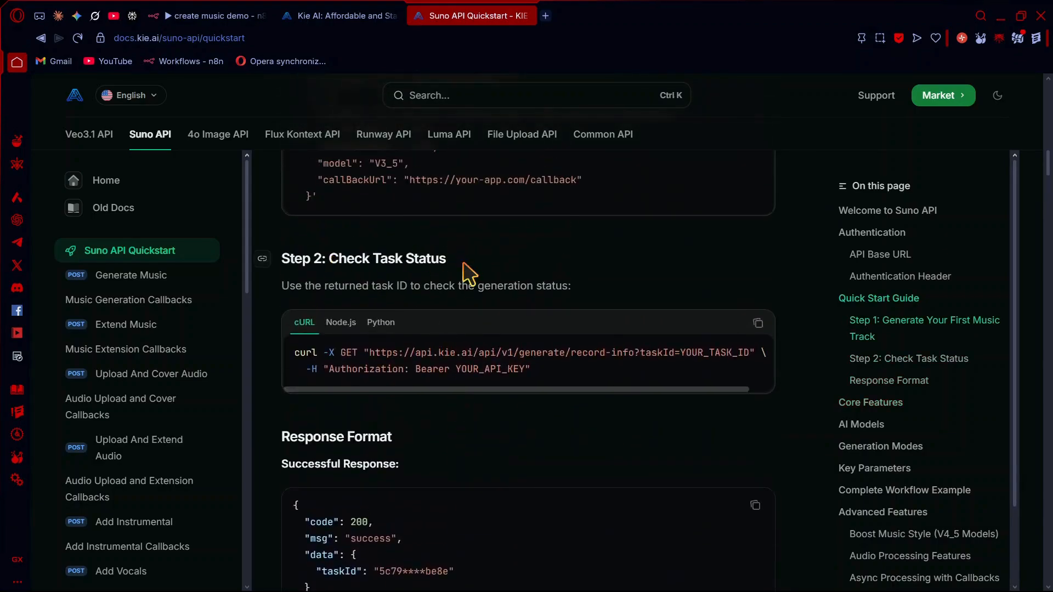
{"action": "left_click", "coordinate": [762, 328]}
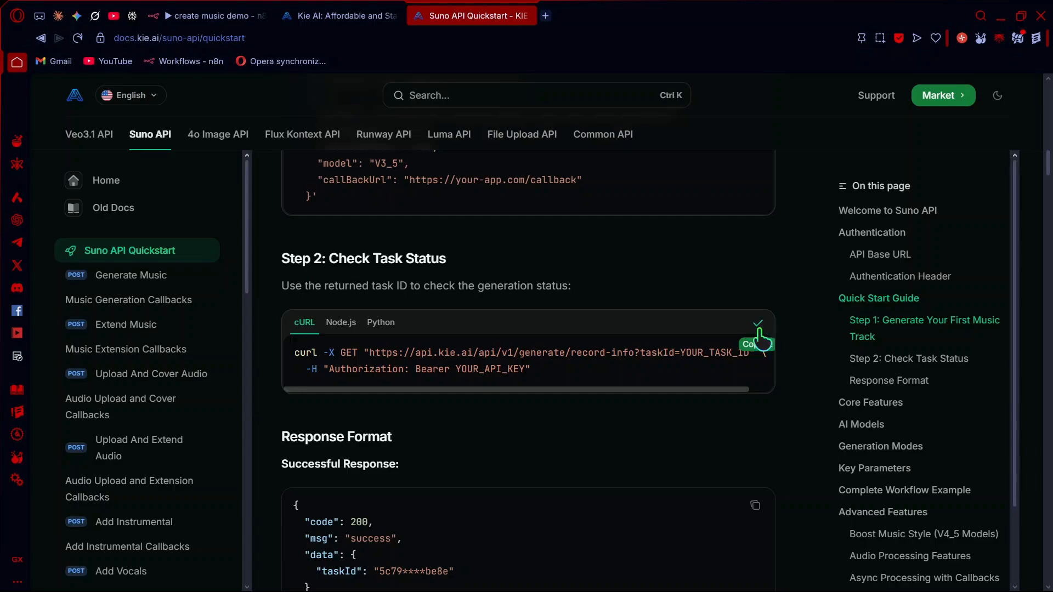
Import the copied task status cURL command into the new HTTP Request node in n8n.
{"action": "left_click", "coordinate": [296, 14]}
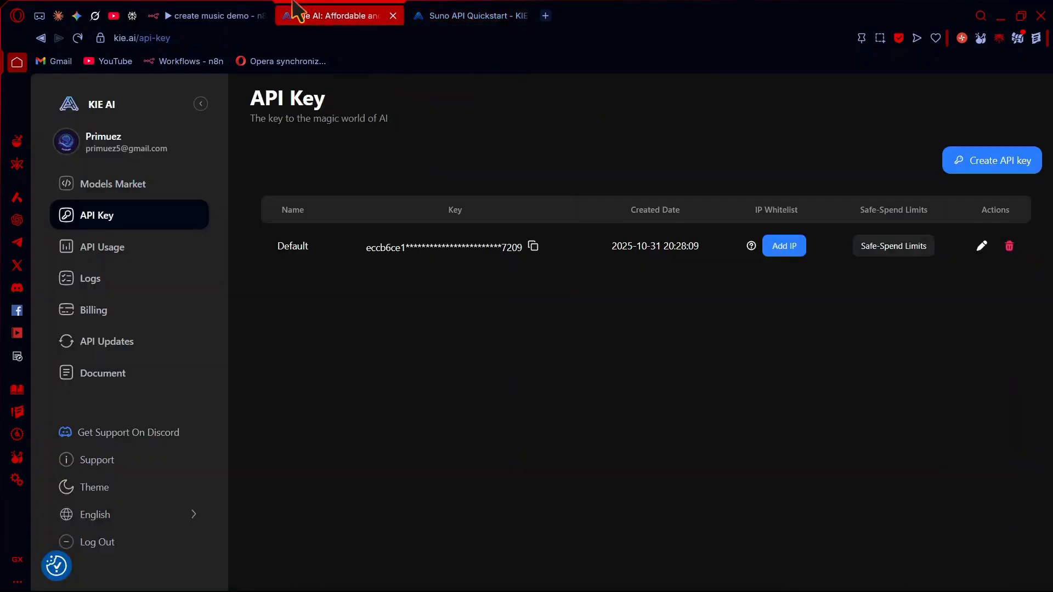
{"action": "left_click", "coordinate": [174, 8]}
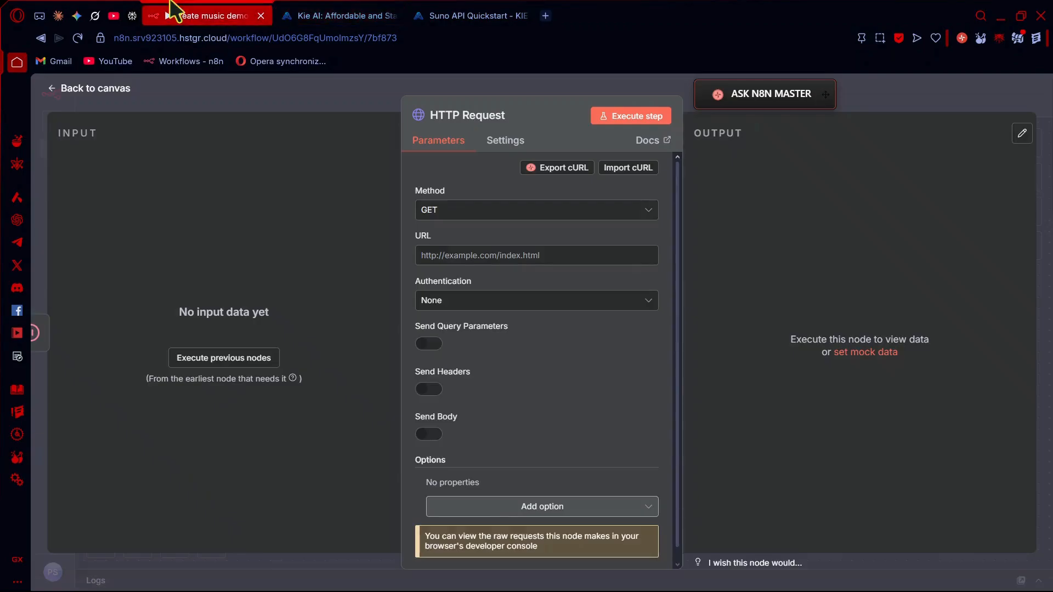
{"action": "left_click", "coordinate": [631, 169]}
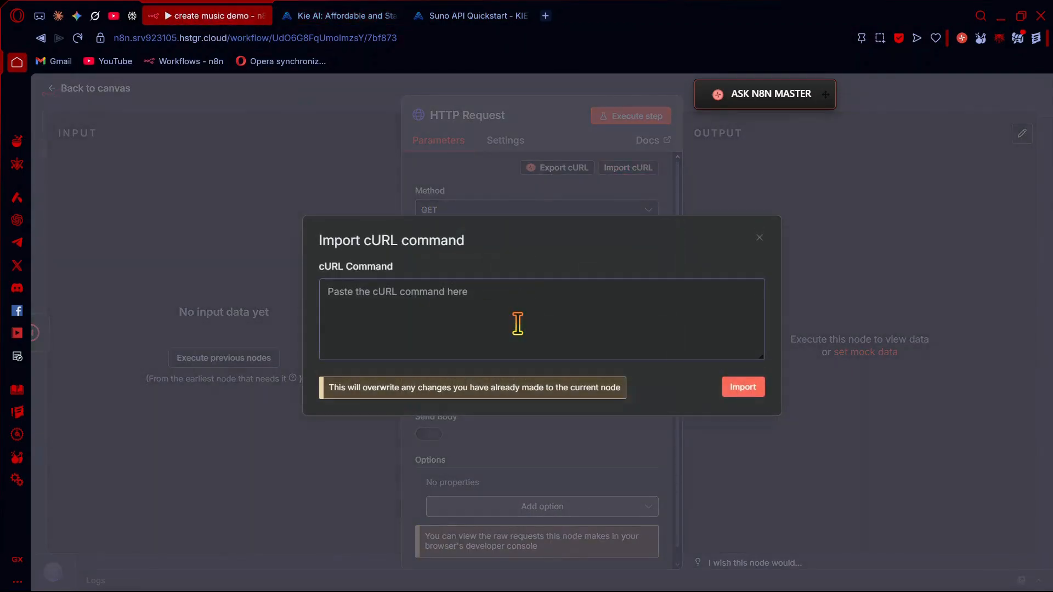
{"action": "key", "text": "ctrl+v"}
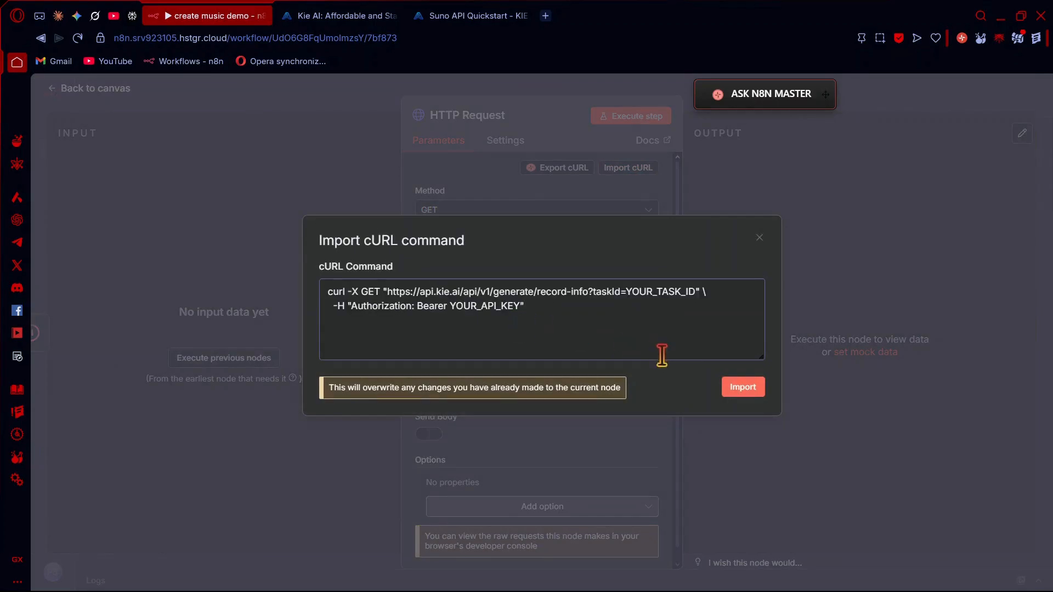
{"action": "left_click", "coordinate": [737, 390]}
Replace the YOUR_API_KEY placeholder in the HTTP Request node's Authorization header with the API key copied from KIE AI, keeping Bearer.
{"action": "scroll", "coordinate": [562, 444], "scroll_direction": "down", "scroll_amount": 2}
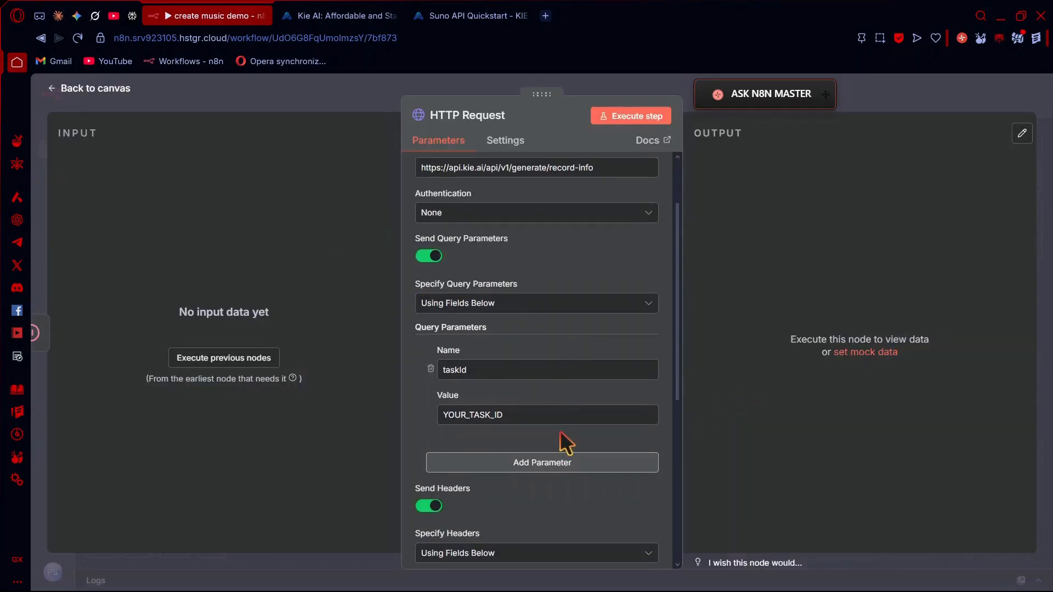
{"action": "scroll", "coordinate": [557, 381], "scroll_direction": "down", "scroll_amount": 4}
{"action": "scroll", "coordinate": [555, 382], "scroll_direction": "down", "scroll_amount": 1}
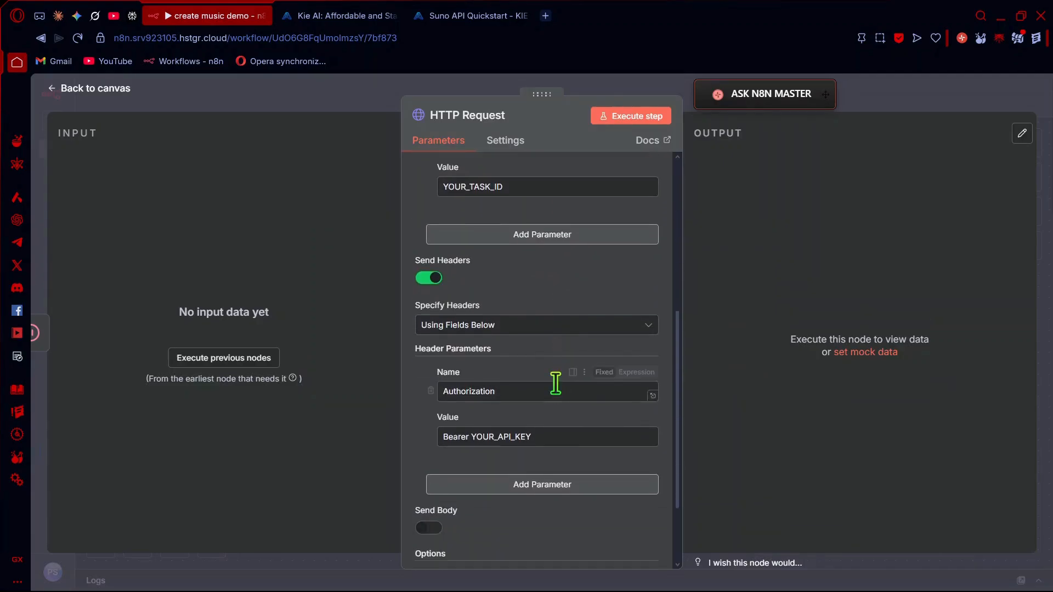
{"action": "left_click_drag", "start_coordinate": [528, 433], "coordinate": [474, 439]}
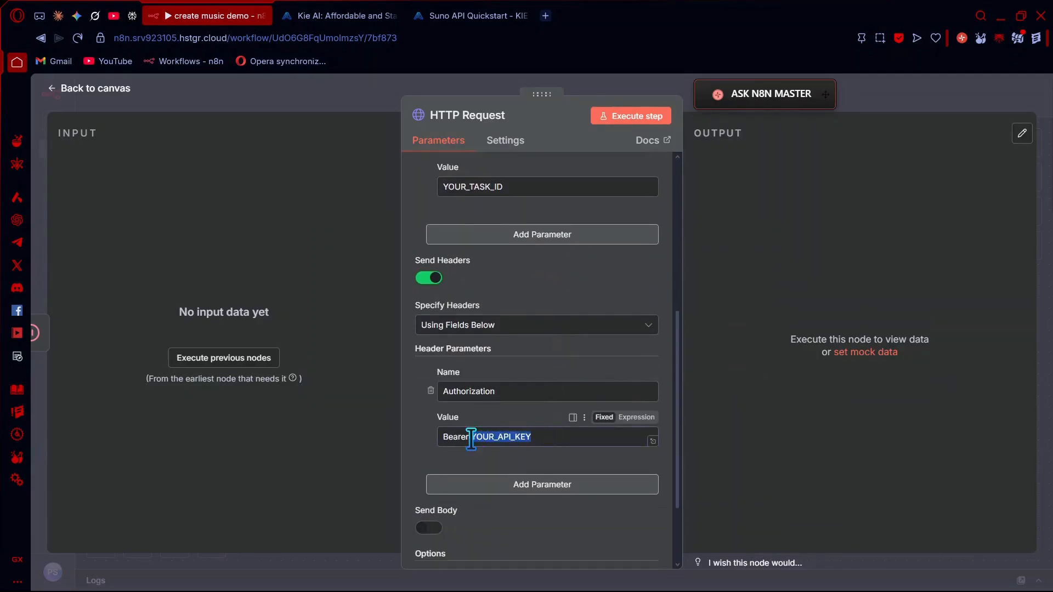
{"action": "key", "text": "BackSpace"}
{"action": "left_click", "coordinate": [377, 15]}
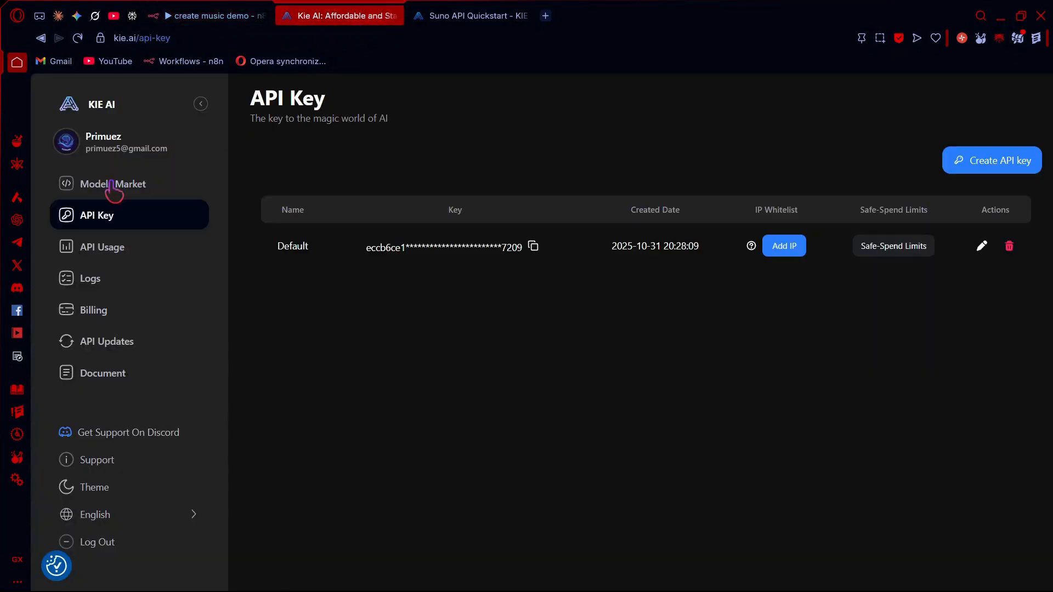
{"action": "left_click", "coordinate": [532, 248]}
{"action": "left_click", "coordinate": [156, 15]}
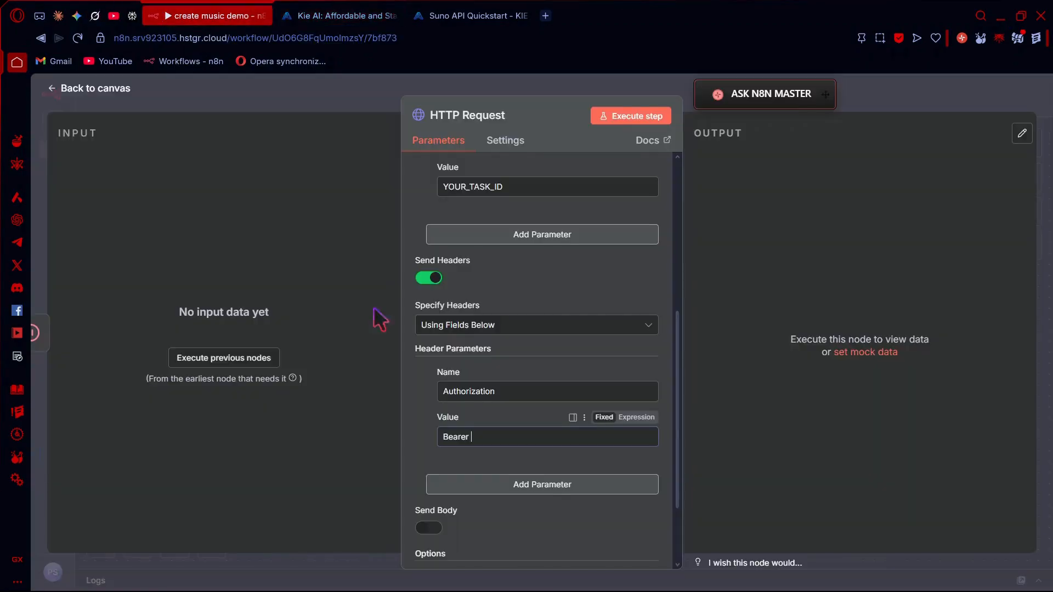
{"action": "key", "text": "ctrl+v"}
{"action": "scroll", "coordinate": [502, 426], "scroll_direction": "up", "scroll_amount": 5}
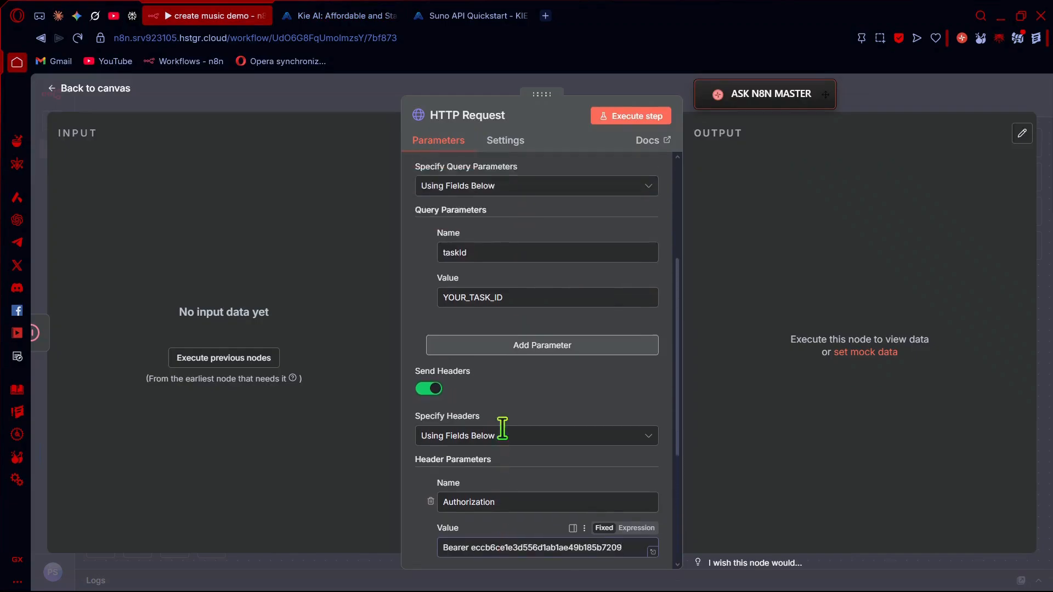
Return from the HTTP Request node to the canvas and save the workflow.
{"action": "scroll", "coordinate": [502, 426], "scroll_direction": "up", "scroll_amount": 1}
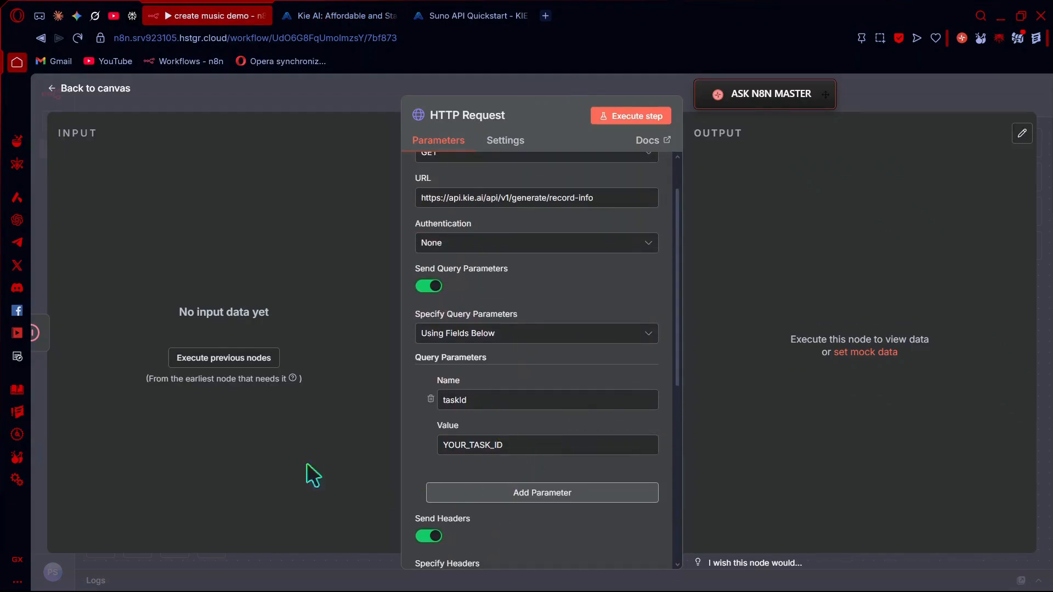
{"action": "left_click", "coordinate": [113, 93]}
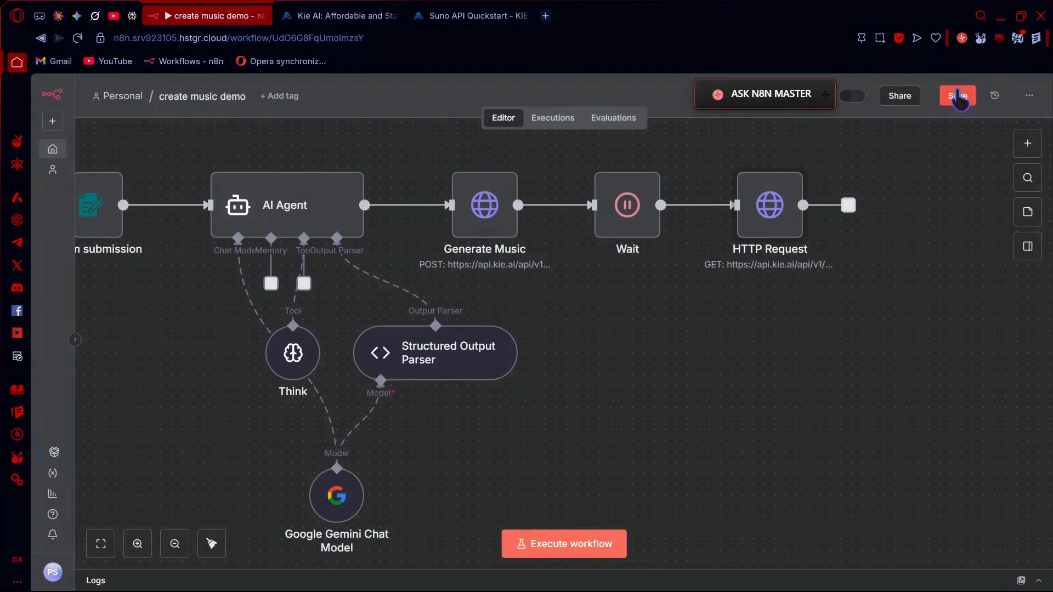
{"action": "left_click", "coordinate": [957, 93]}
Execute the workflow and submit the test form with the prompt "I am Machine but i can feel (Tailor swift stye)", closing the form window.
{"action": "scroll", "coordinate": [828, 298], "scroll_direction": "left", "scroll_amount": 4}
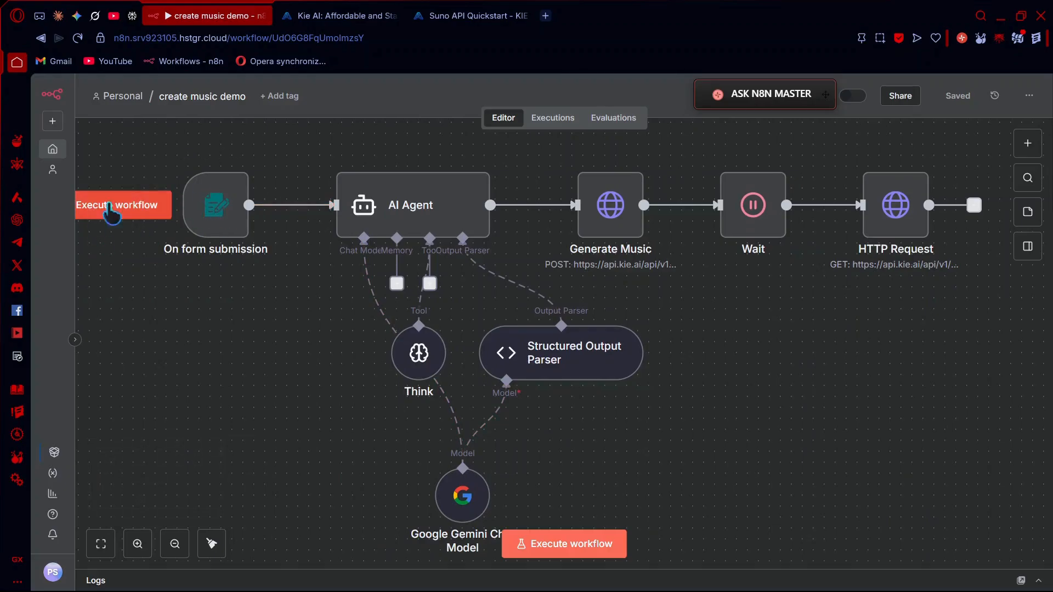
{"action": "scroll", "coordinate": [226, 341], "scroll_direction": "left", "scroll_amount": 2}
{"action": "left_click", "coordinate": [146, 204]}
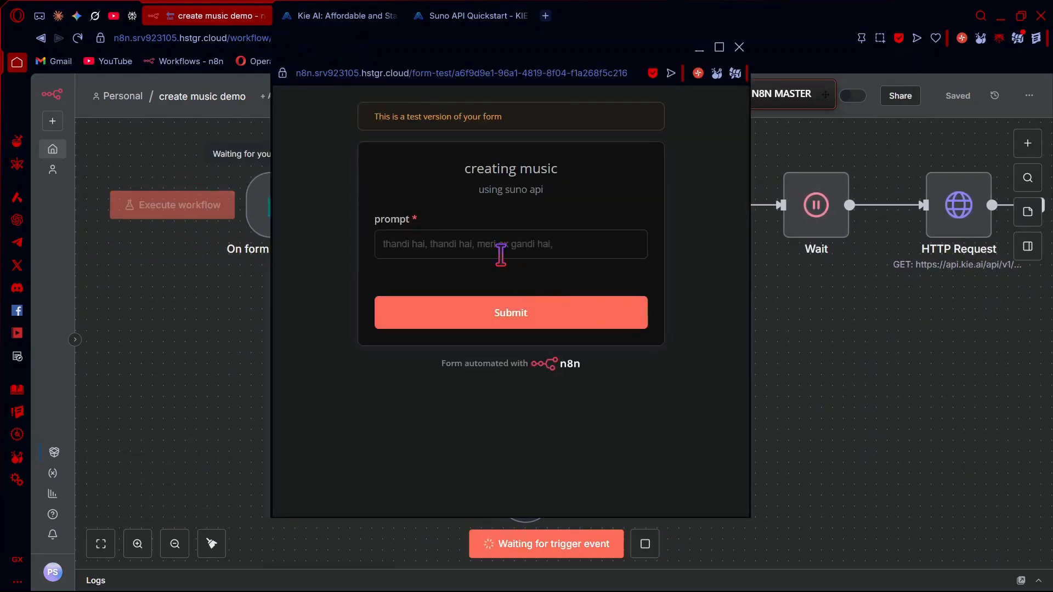
{"action": "left_click", "coordinate": [501, 253]}
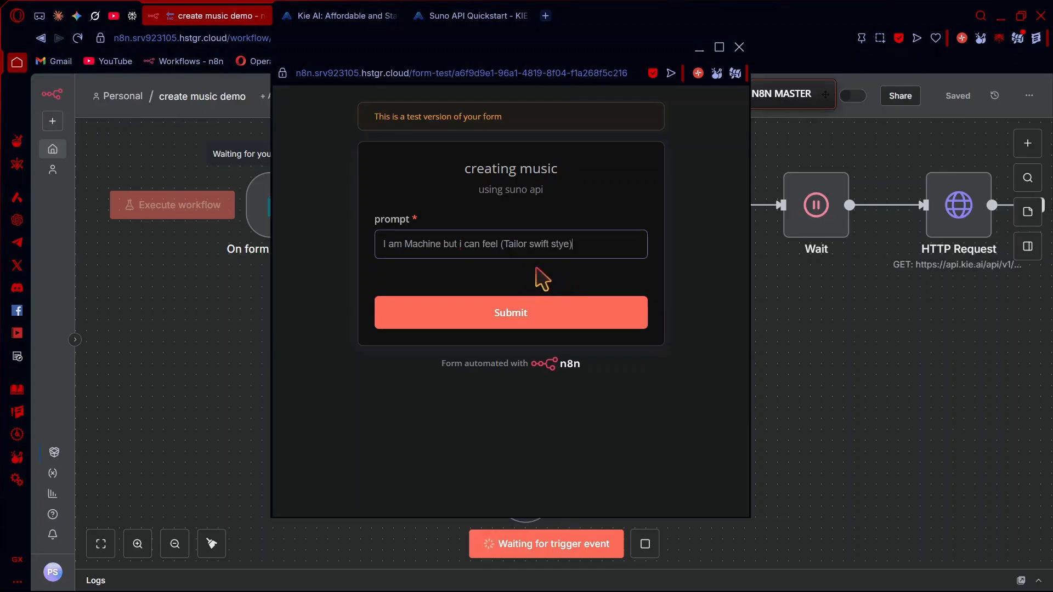
{"action": "left_click", "coordinate": [581, 324]}
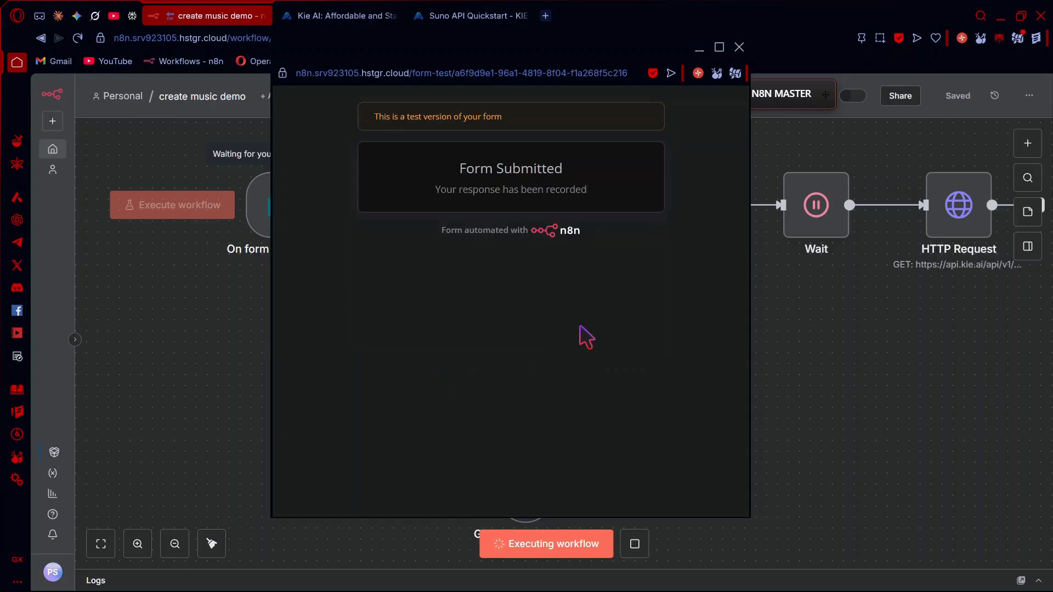
{"action": "left_click", "coordinate": [739, 47]}
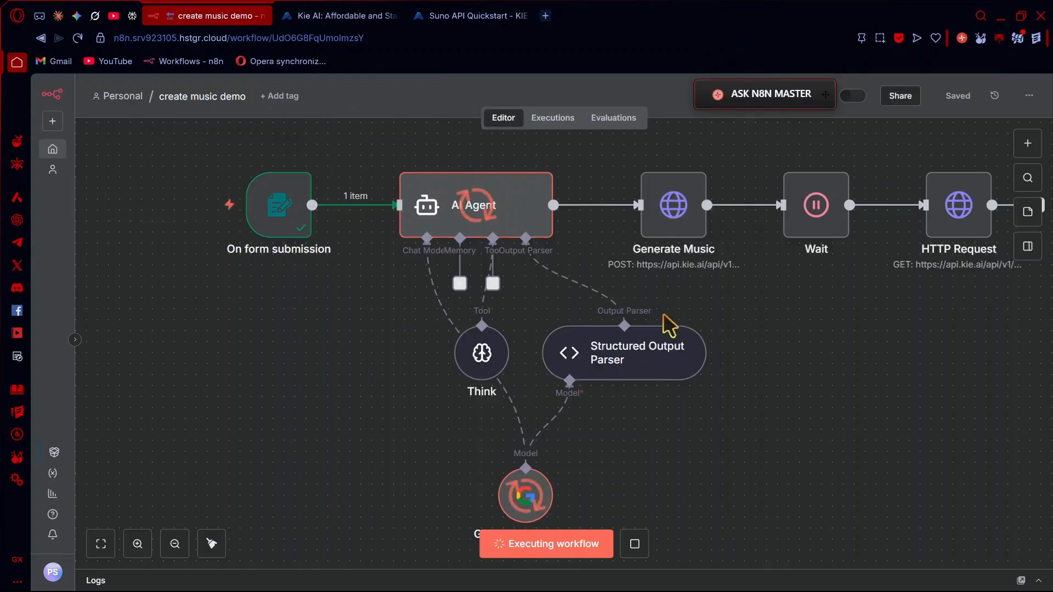
Save the workflow with the AI Agent disconnected from Generate Music, and stop the running execution.
{"action": "scroll", "coordinate": [670, 470], "scroll_direction": "right", "scroll_amount": 2}
{"action": "scroll", "coordinate": [673, 473], "scroll_direction": "right", "scroll_amount": 2}
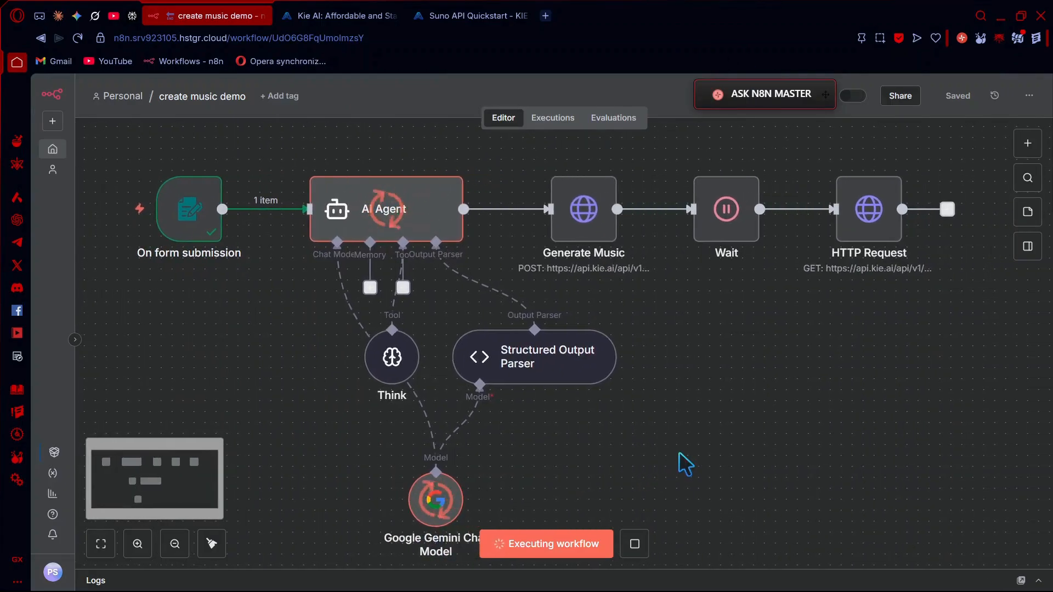
{"action": "left_click", "coordinate": [519, 210]}
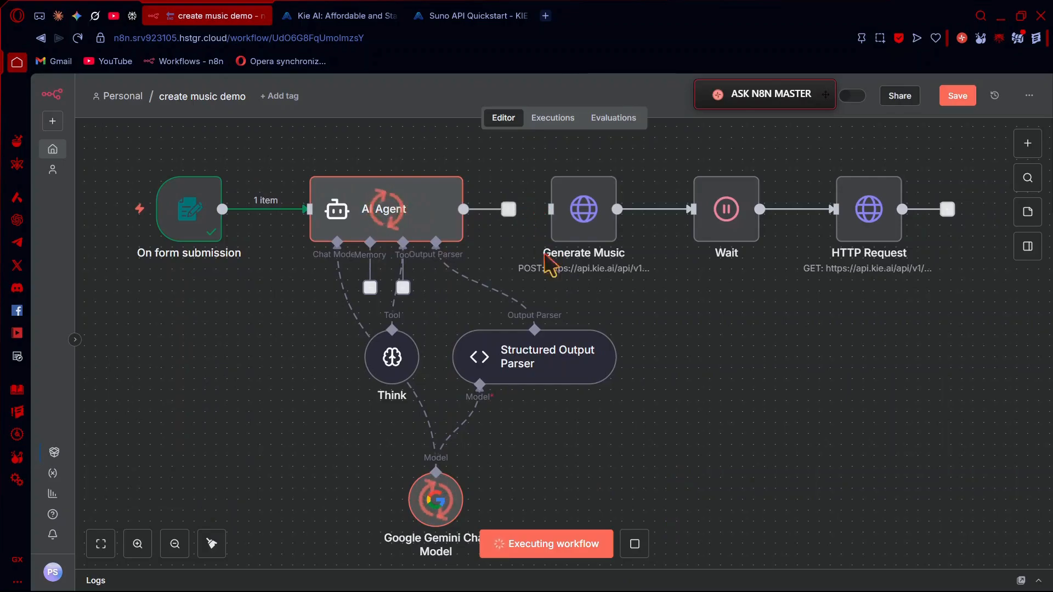
{"action": "left_click", "coordinate": [958, 96]}
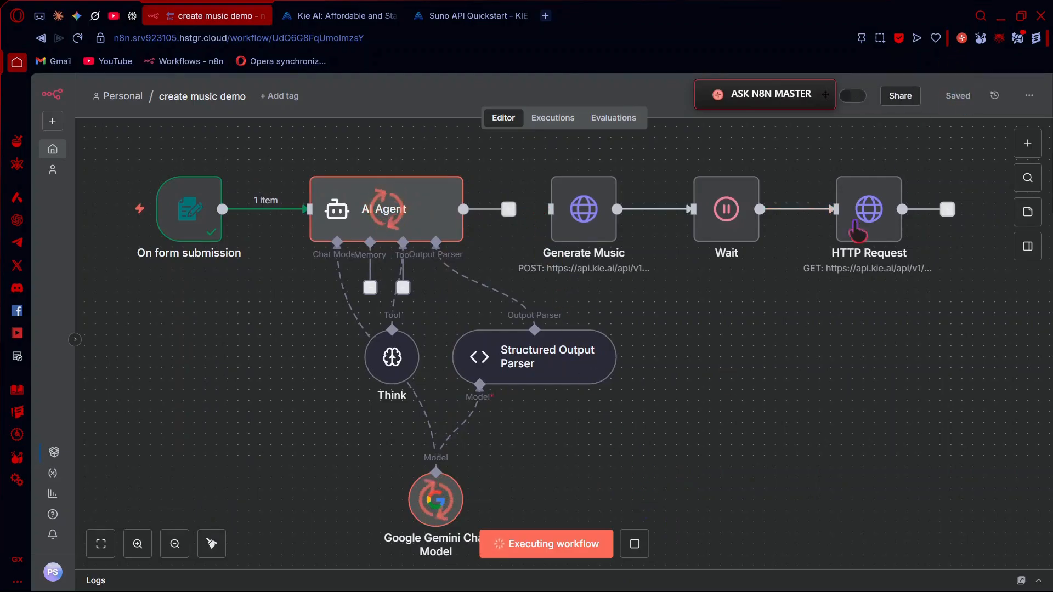
{"action": "left_click", "coordinate": [635, 543]}
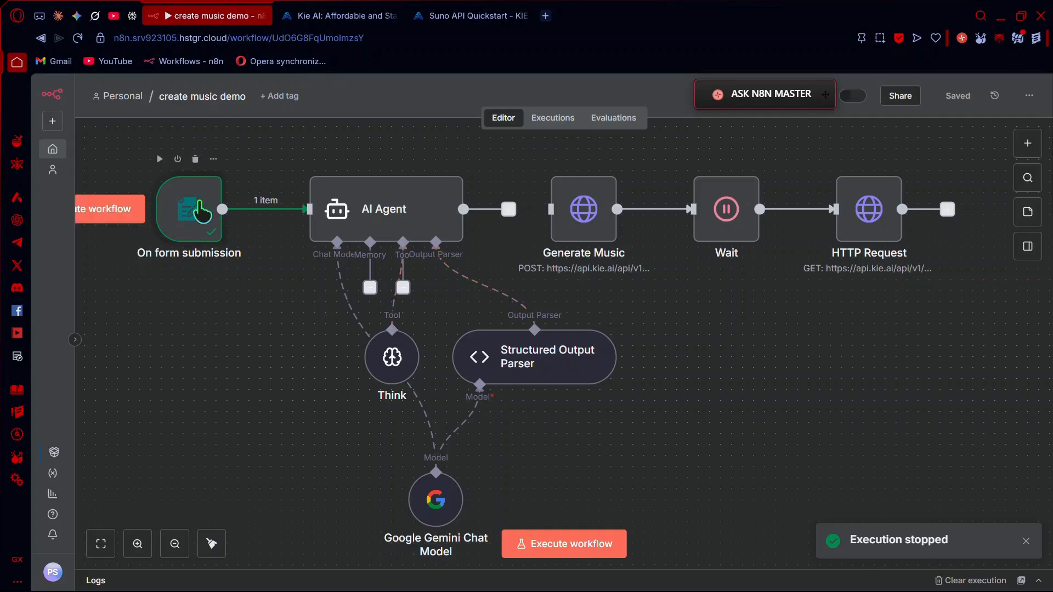
Pin the output data of the On form submission node and save the workflow.
{"action": "double_click", "coordinate": [204, 211]}
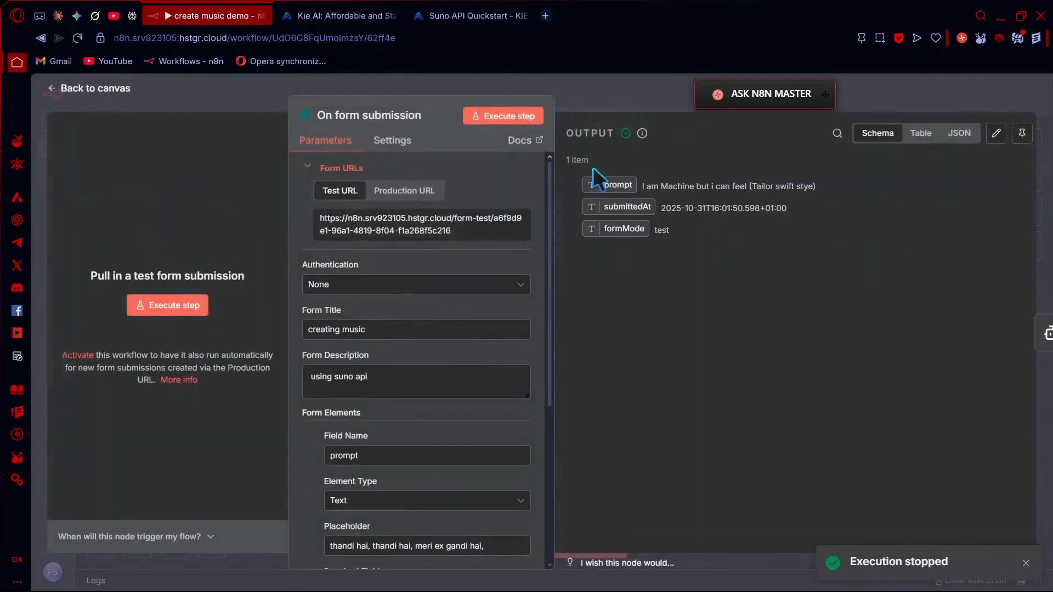
{"action": "left_click", "coordinate": [1022, 133]}
{"action": "left_click", "coordinate": [92, 89]}
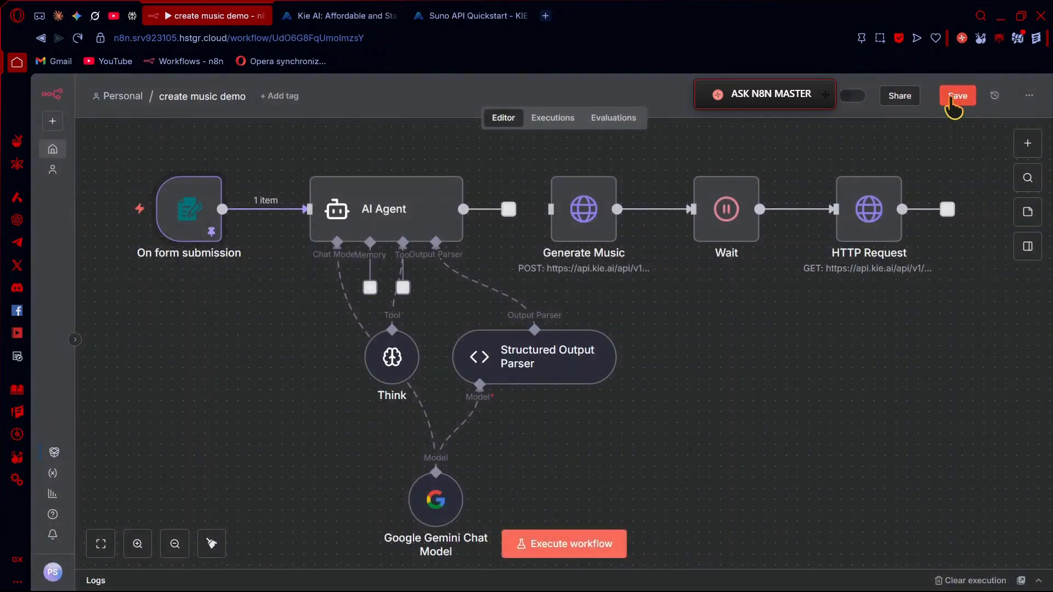
{"action": "left_click", "coordinate": [952, 100]}
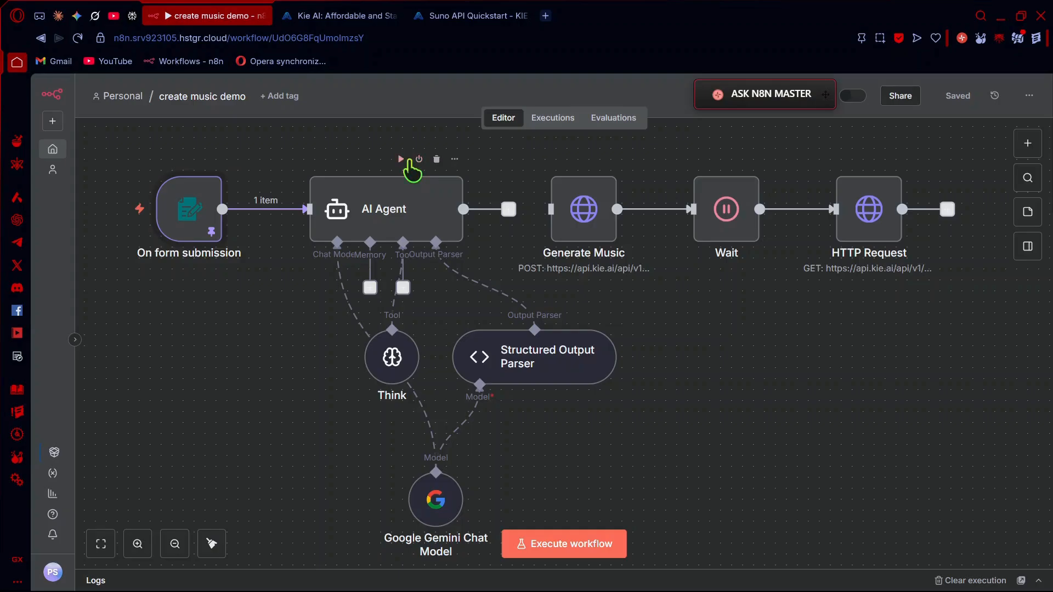
Execute the AI Agent node on the pinned form data and examine its structured output.
{"action": "left_click", "coordinate": [406, 159]}
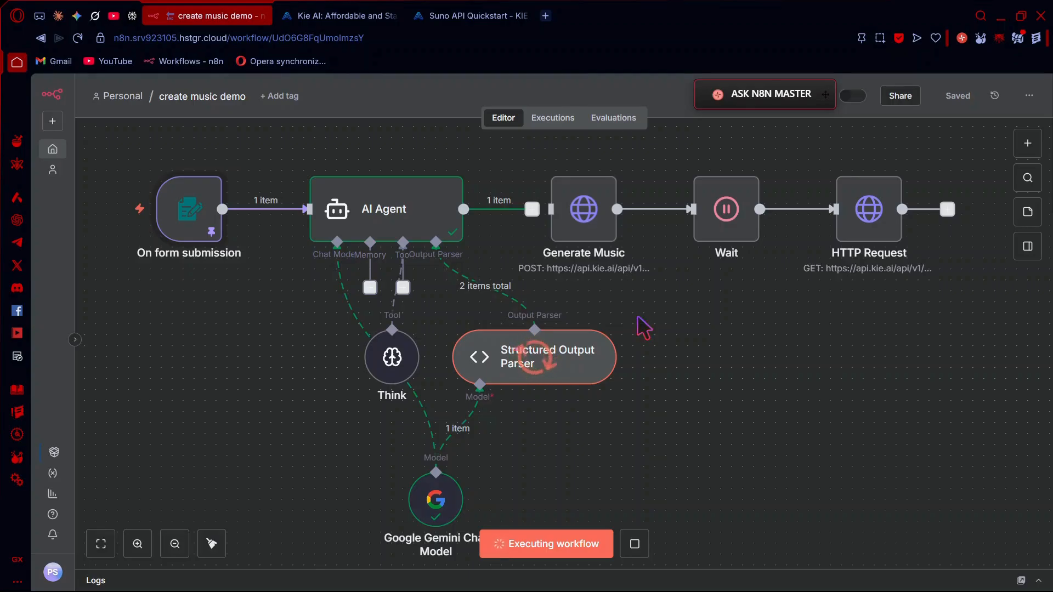
{"action": "mouse_move", "coordinate": [576, 211]}
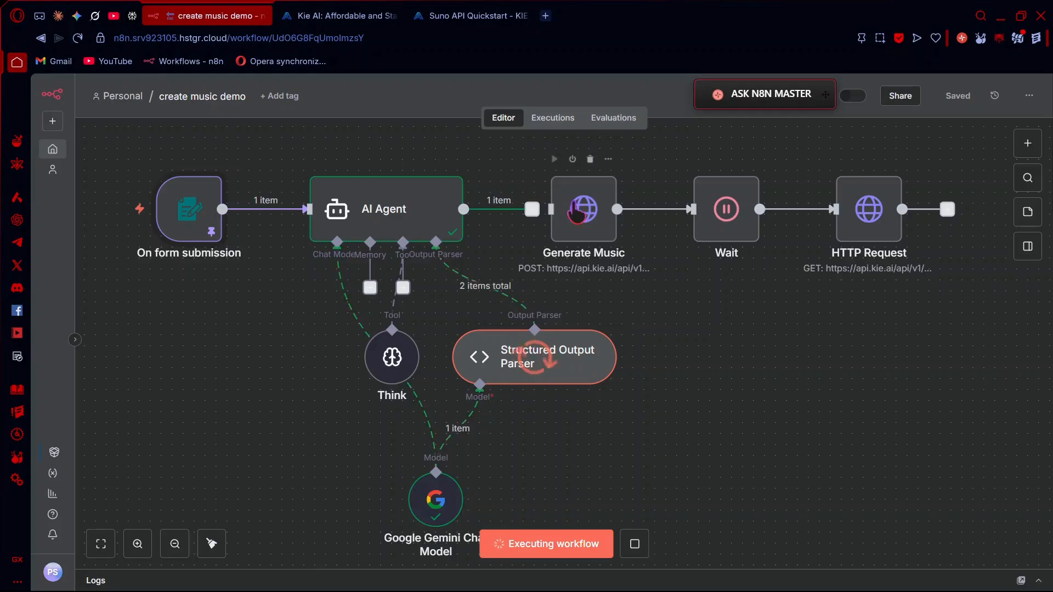
{"action": "double_click", "coordinate": [575, 211]}
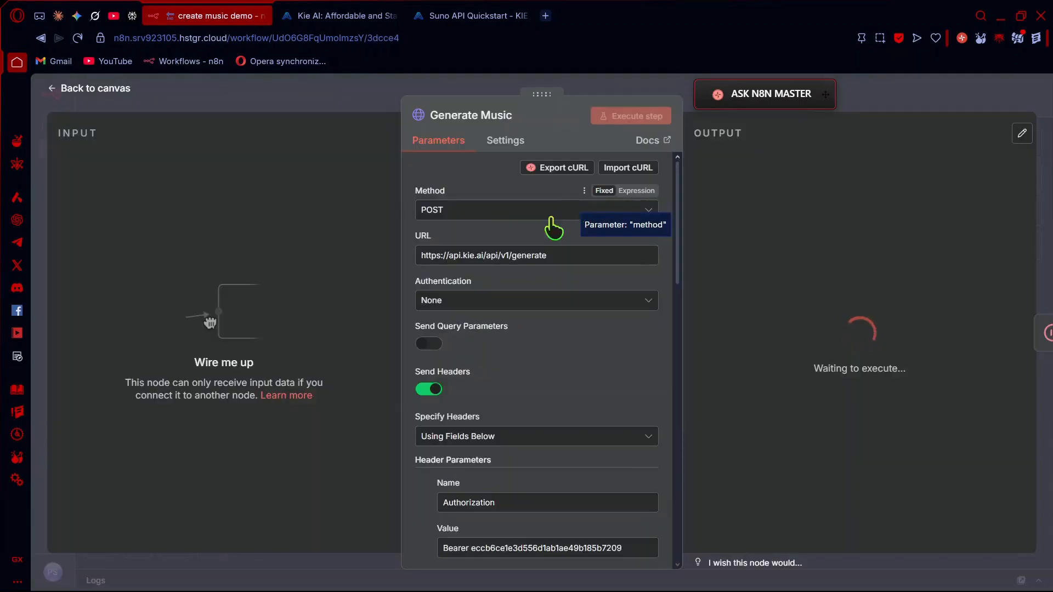
{"action": "left_click", "coordinate": [113, 97]}
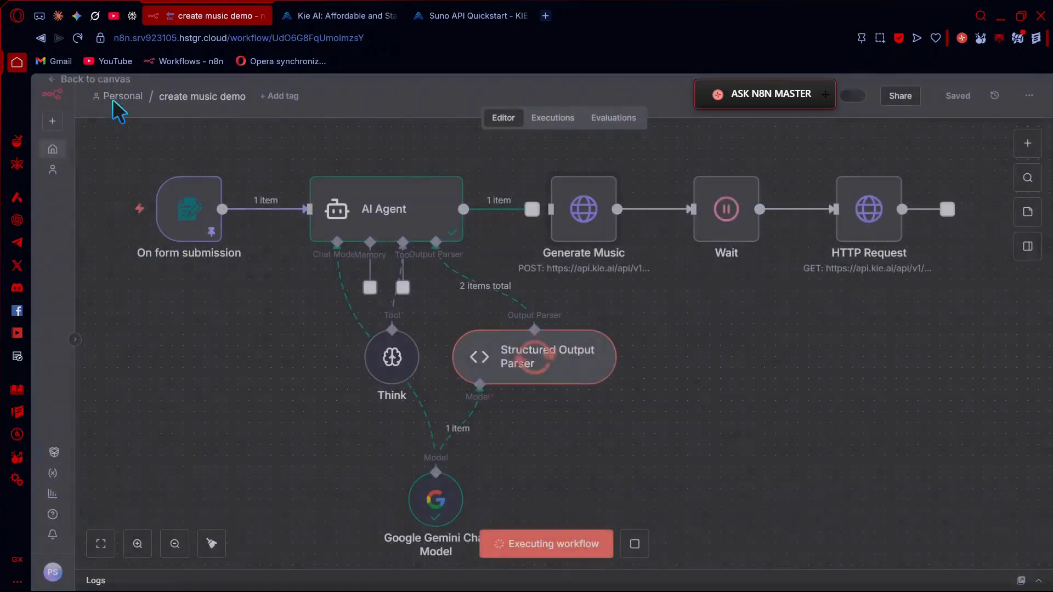
{"action": "double_click", "coordinate": [408, 220]}
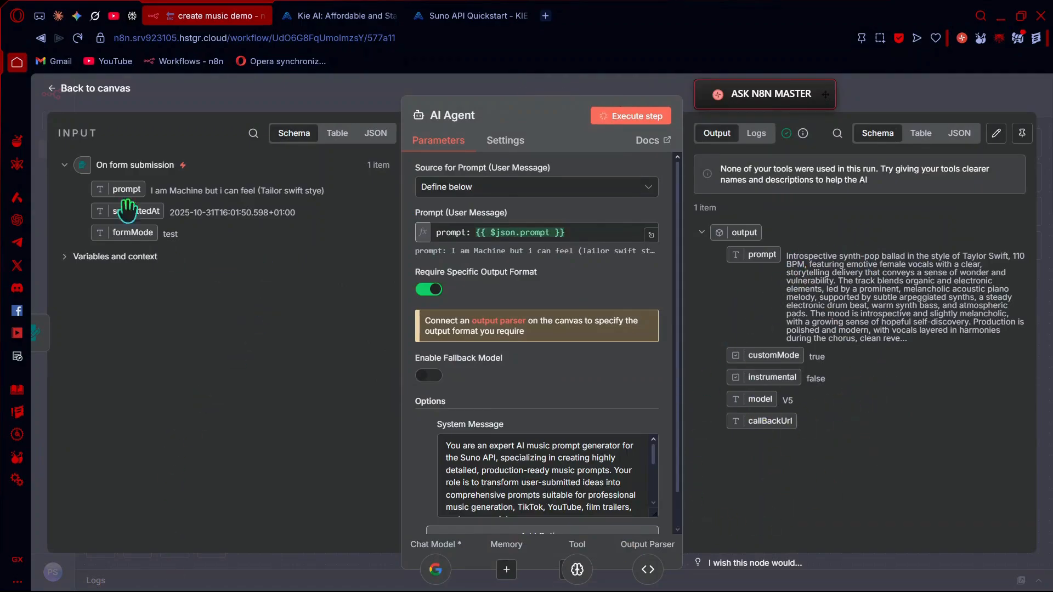
Reconnect the AI Agent output to the Generate Music node and save the workflow.
{"action": "left_click", "coordinate": [88, 90]}
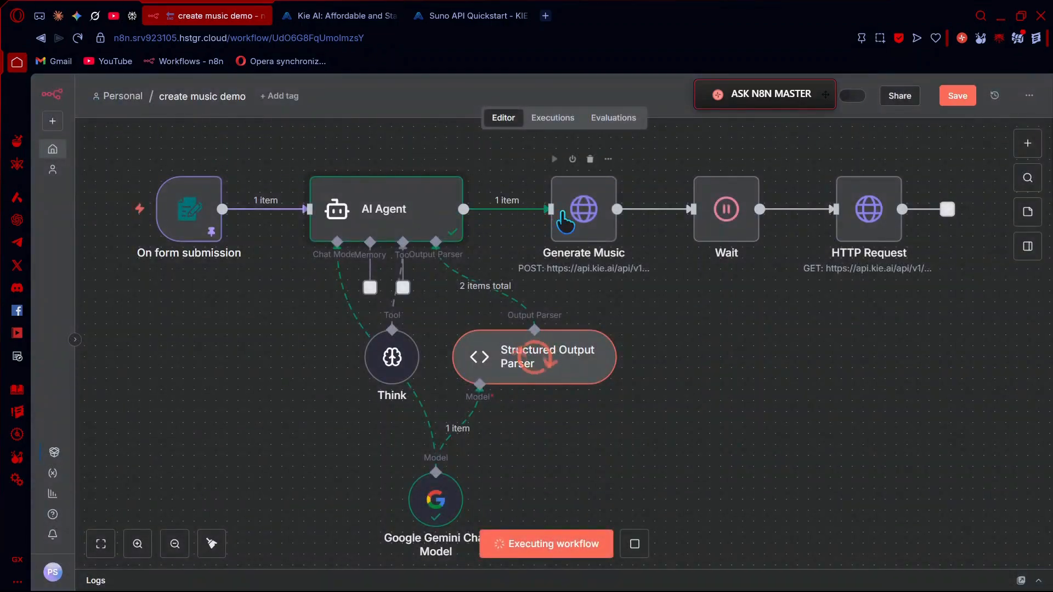
{"action": "double_click", "coordinate": [567, 221]}
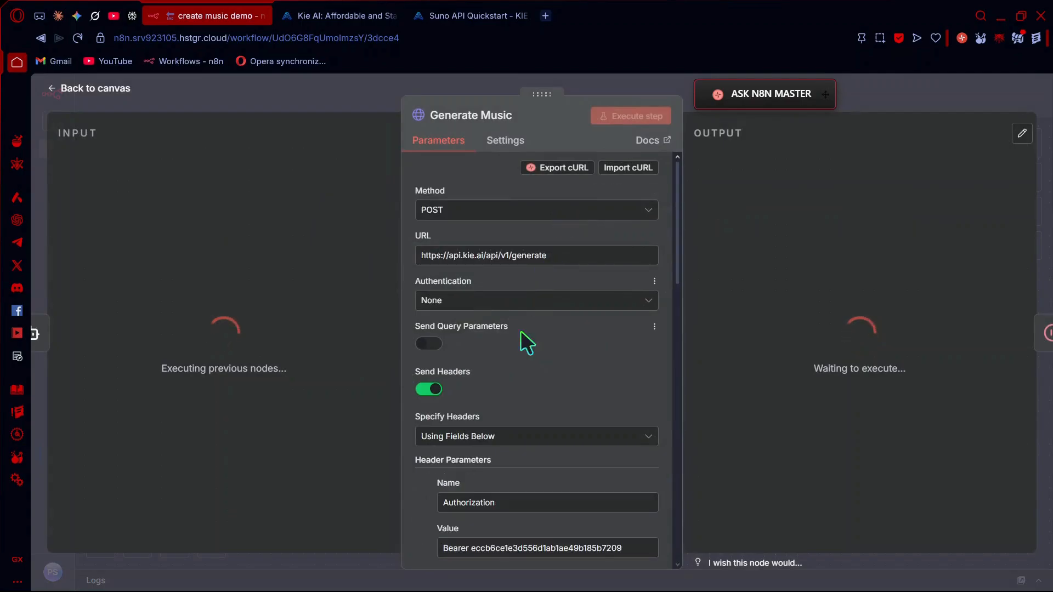
{"action": "left_click", "coordinate": [115, 91]}
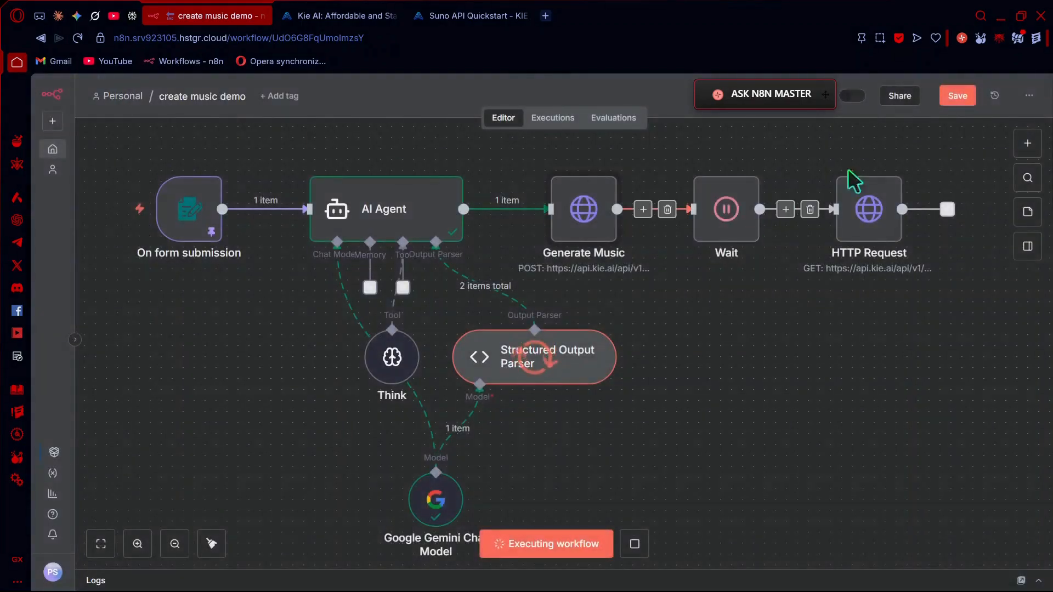
{"action": "left_click", "coordinate": [954, 97]}
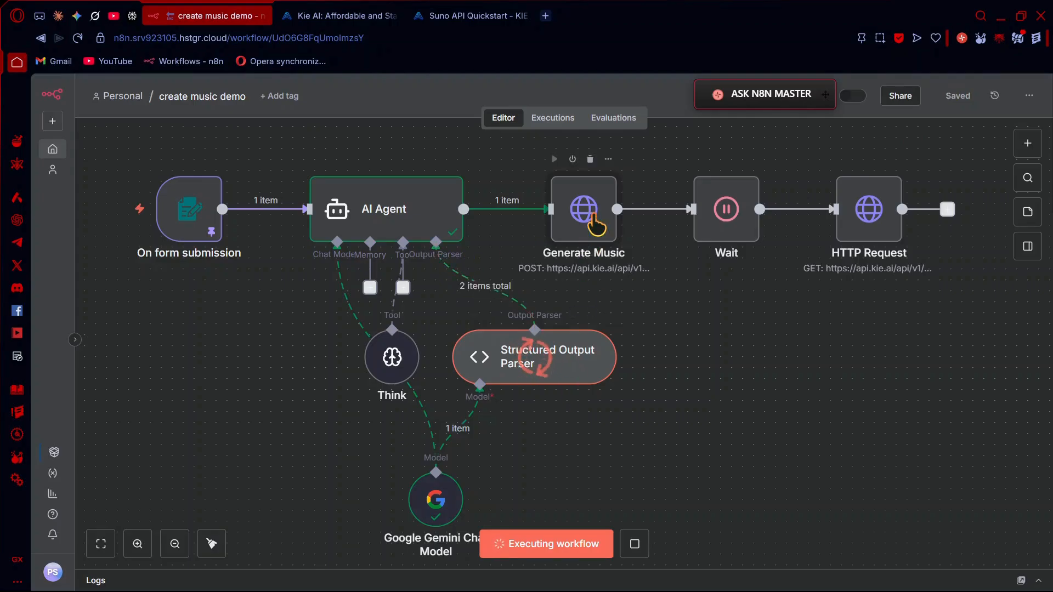
Check the Generate Music node for input data, return to the canvas and stop the running execution.
{"action": "double_click", "coordinate": [595, 225]}
{"action": "left_click", "coordinate": [123, 93]}
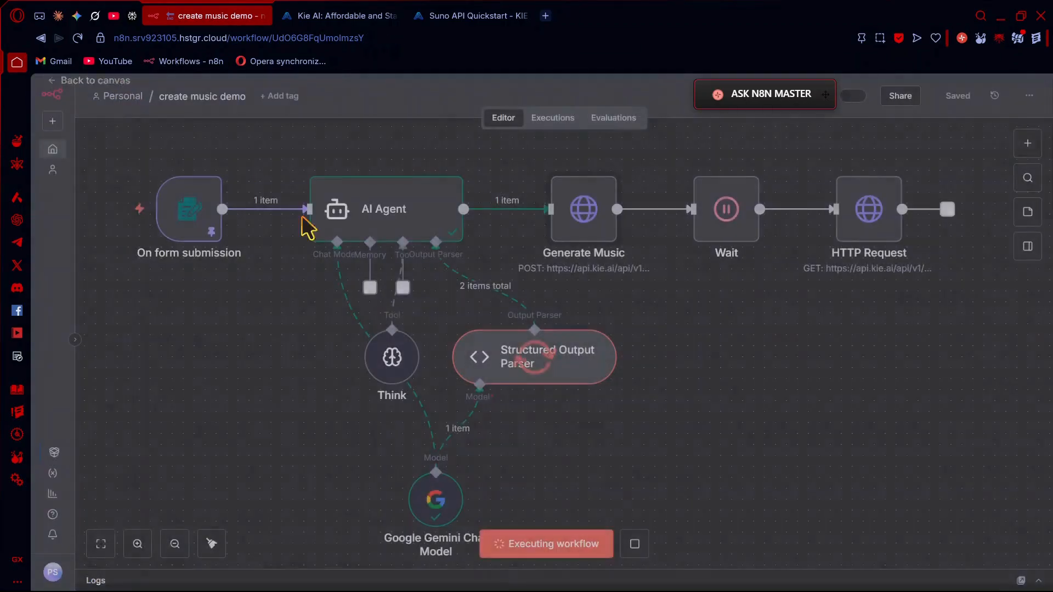
{"action": "left_click", "coordinate": [635, 543]}
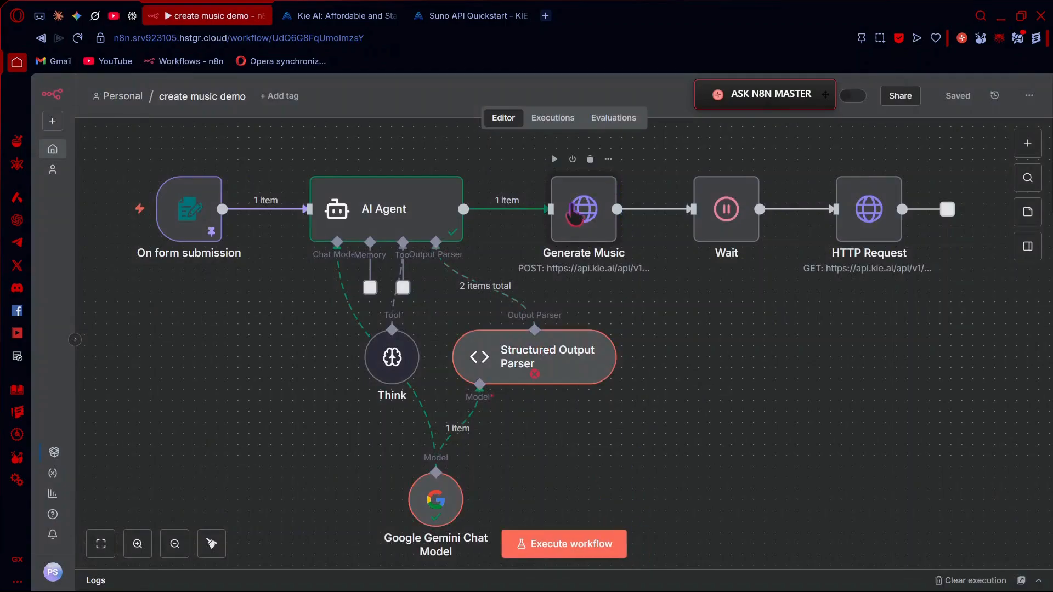
Replace the sample prompt value in Generate Music's body parameters with the AI Agent's prompt output, {{ $json.output.prompt }}.
{"action": "double_click", "coordinate": [584, 218]}
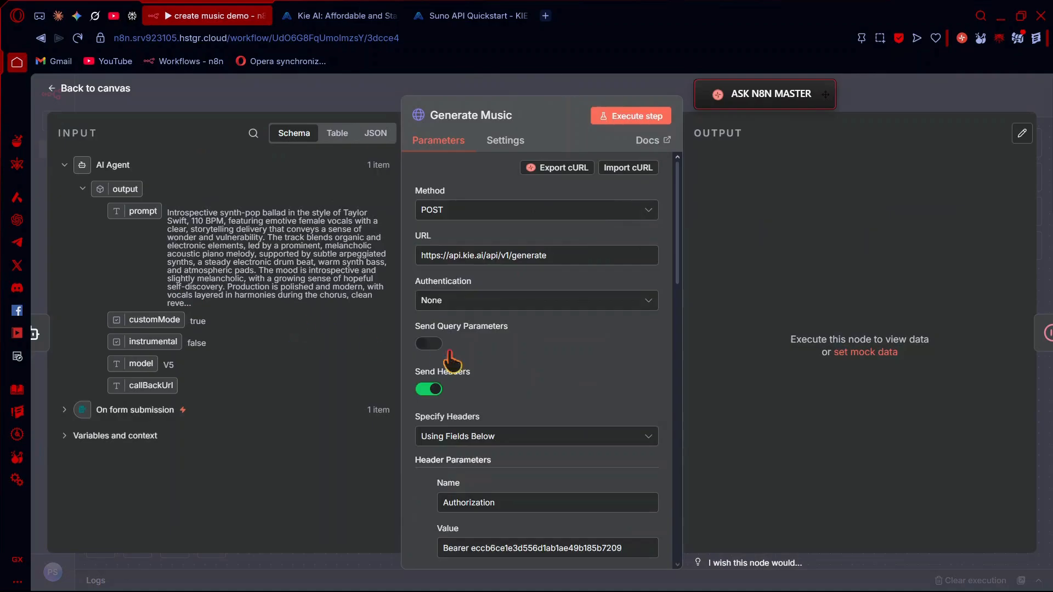
{"action": "scroll", "coordinate": [477, 362], "scroll_direction": "down", "scroll_amount": 7}
{"action": "scroll", "coordinate": [479, 358], "scroll_direction": "down", "scroll_amount": 4}
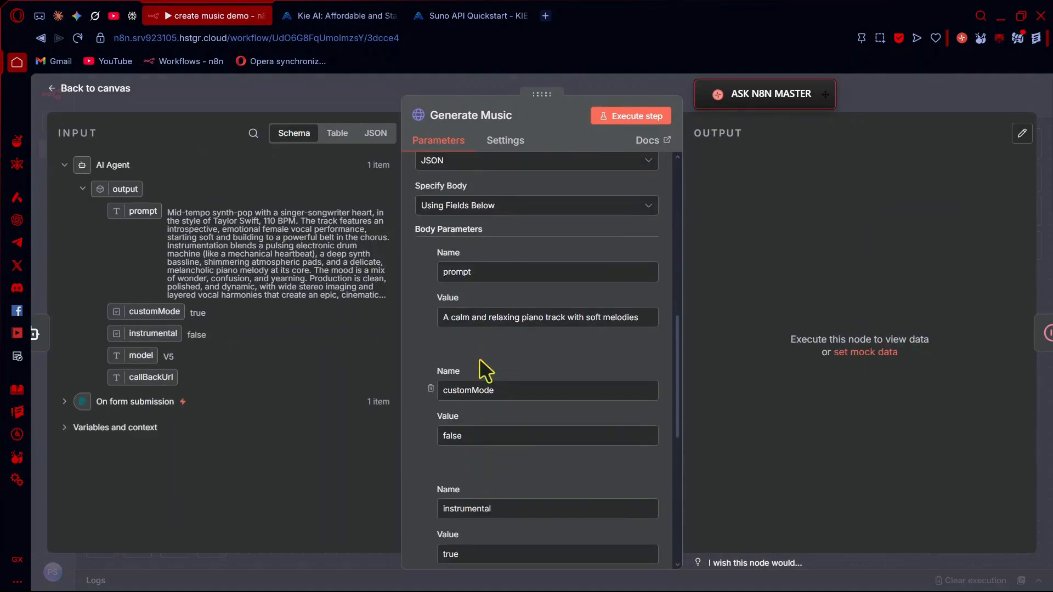
{"action": "left_click_drag", "start_coordinate": [644, 268], "coordinate": [400, 266]}
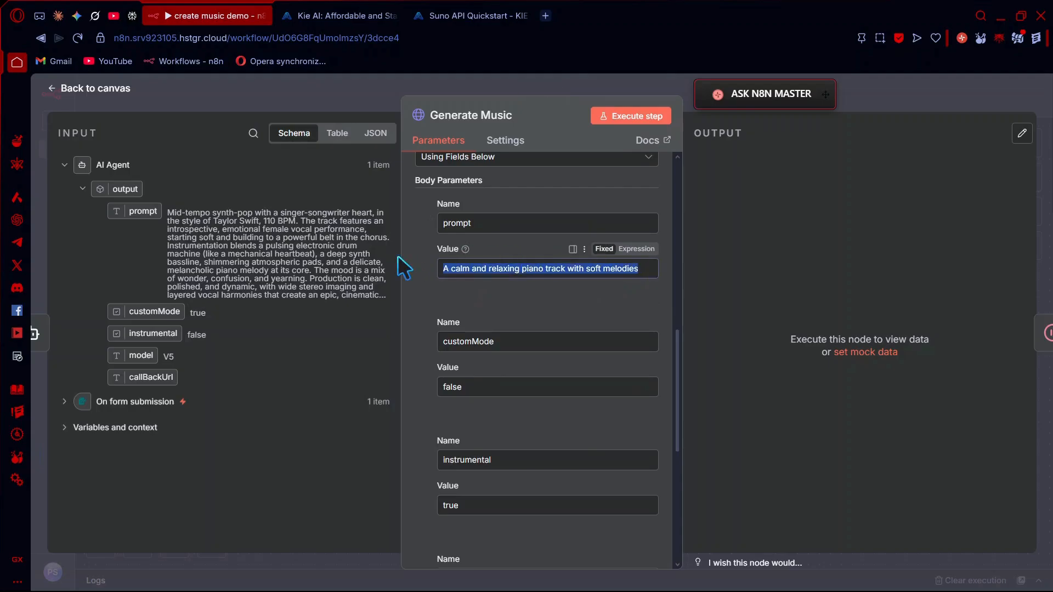
{"action": "key", "text": "BackSpace"}
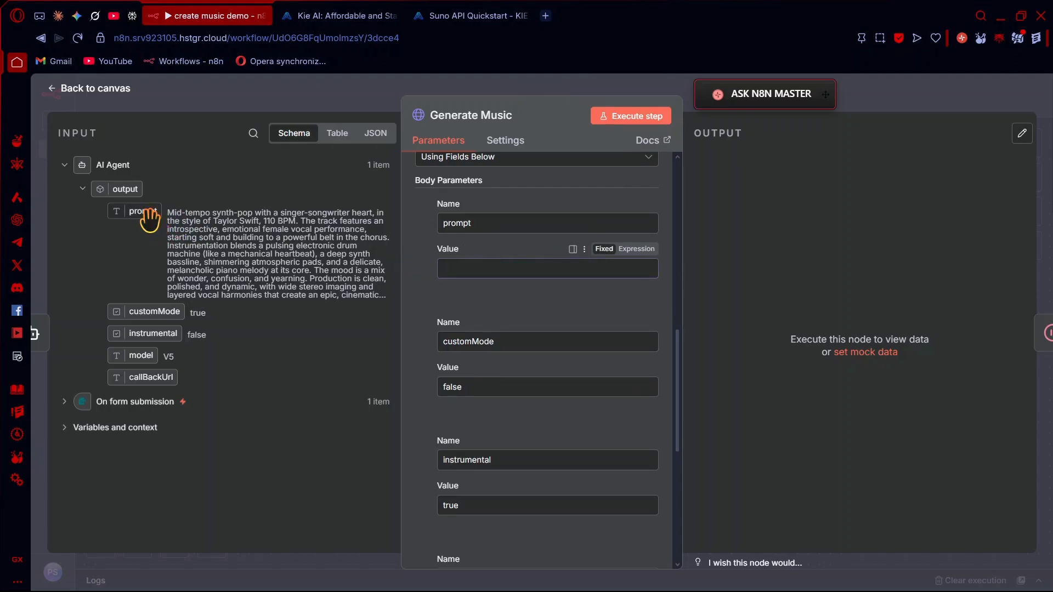
{"action": "left_click_drag", "start_coordinate": [137, 211], "coordinate": [563, 270]}
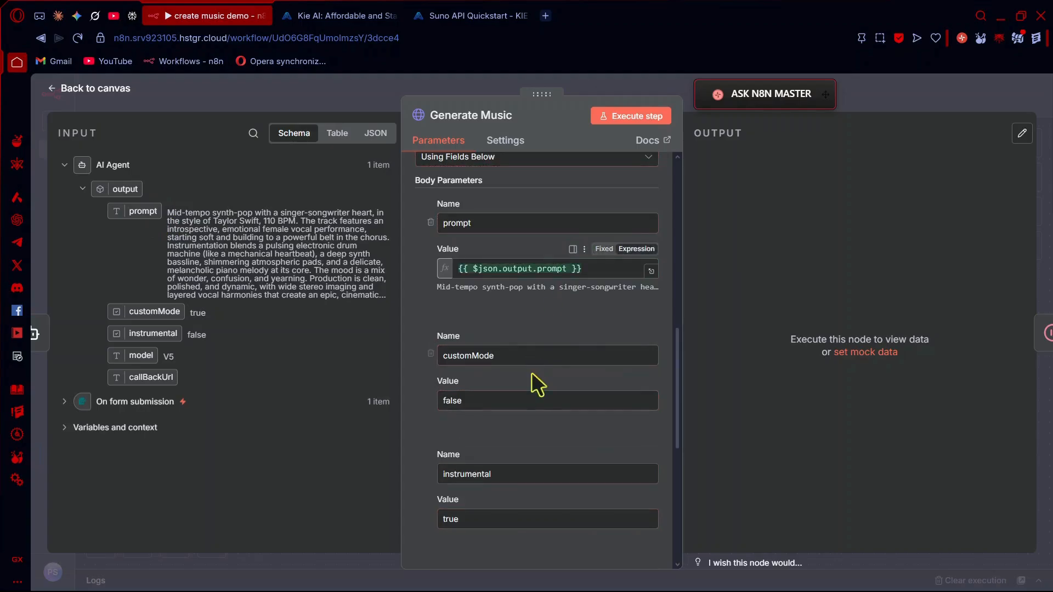
Map the customMode and instrumental body parameters to {{ $json.output.customMode }} and {{ $json.output.instrumental }} from the AI Agent.
{"action": "key", "text": "BackSpace"}
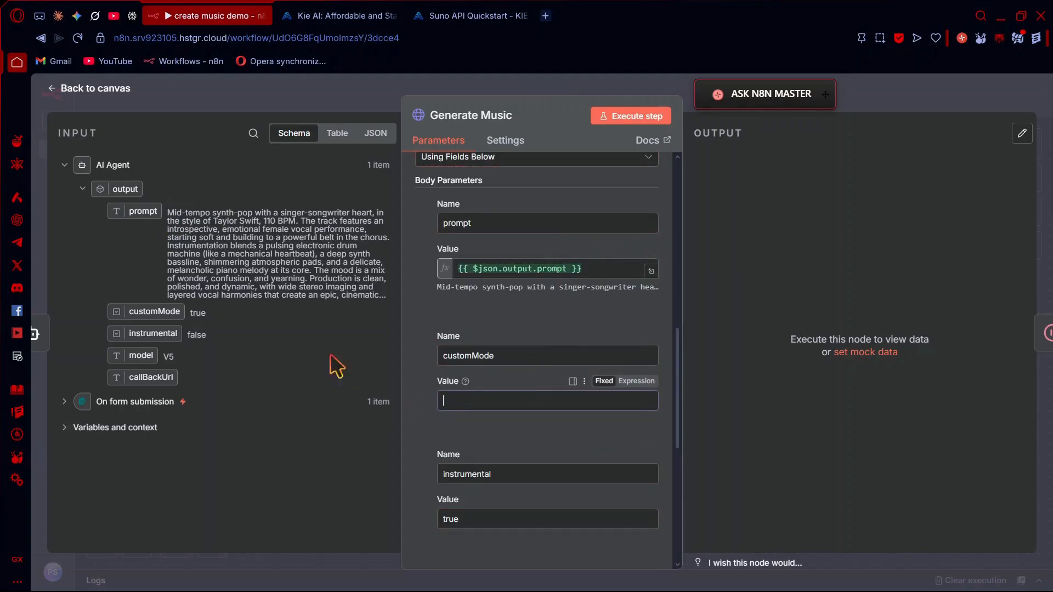
{"action": "left_click_drag", "start_coordinate": [164, 311], "coordinate": [501, 399]}
{"action": "scroll", "coordinate": [504, 401], "scroll_direction": "down", "scroll_amount": 2}
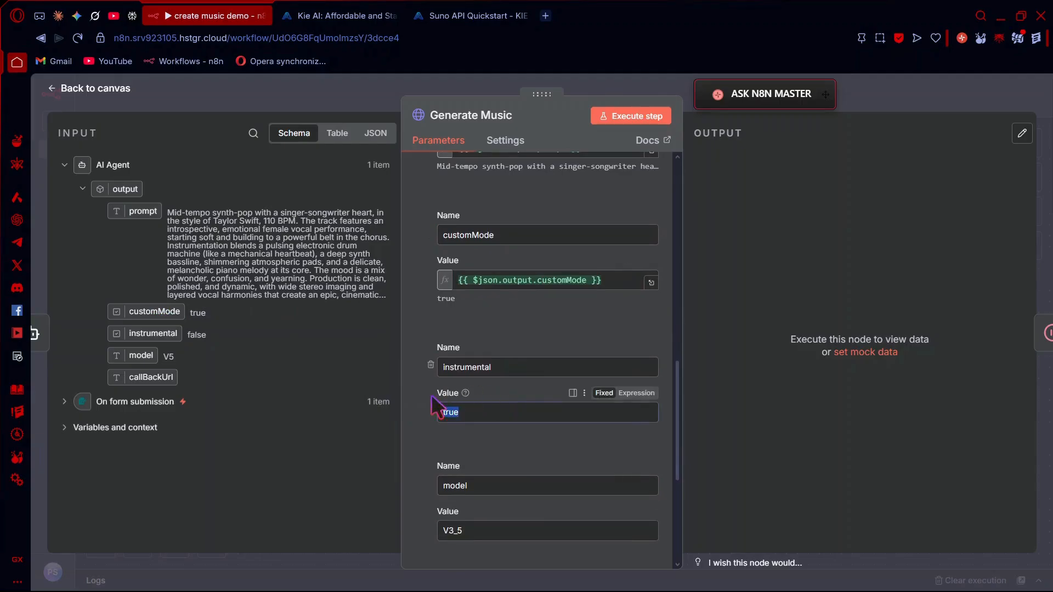
{"action": "key", "text": "BackSpace"}
{"action": "left_click_drag", "start_coordinate": [159, 346], "coordinate": [482, 423]}
{"action": "scroll", "coordinate": [477, 417], "scroll_direction": "down", "scroll_amount": 3}
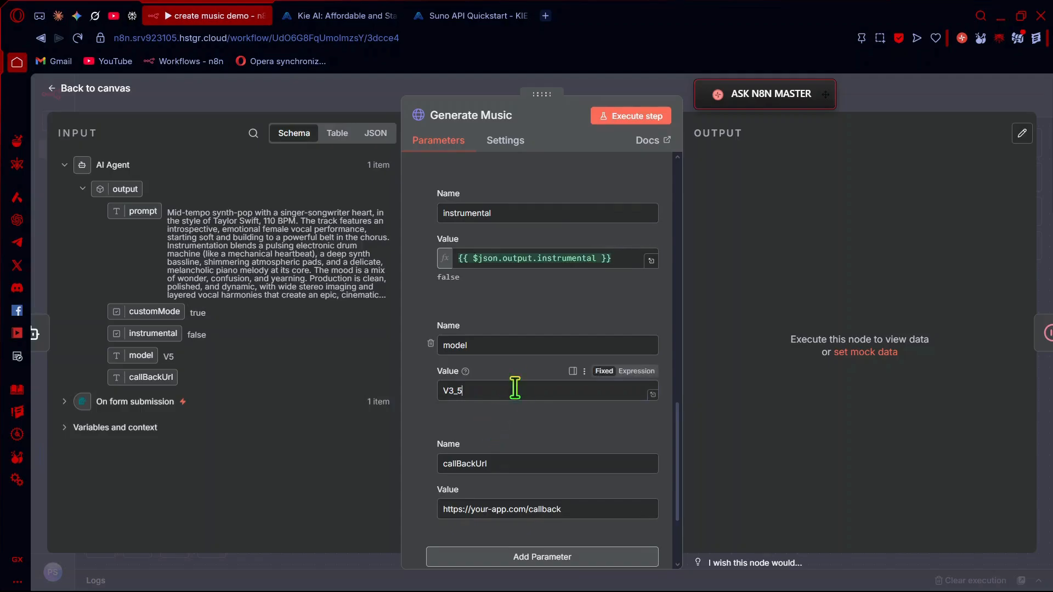
Replace the fixed model value in the body parameters with the AI Agent's {{ $json.output.model }}.
{"action": "left_click_drag", "start_coordinate": [515, 388], "coordinate": [391, 391]}
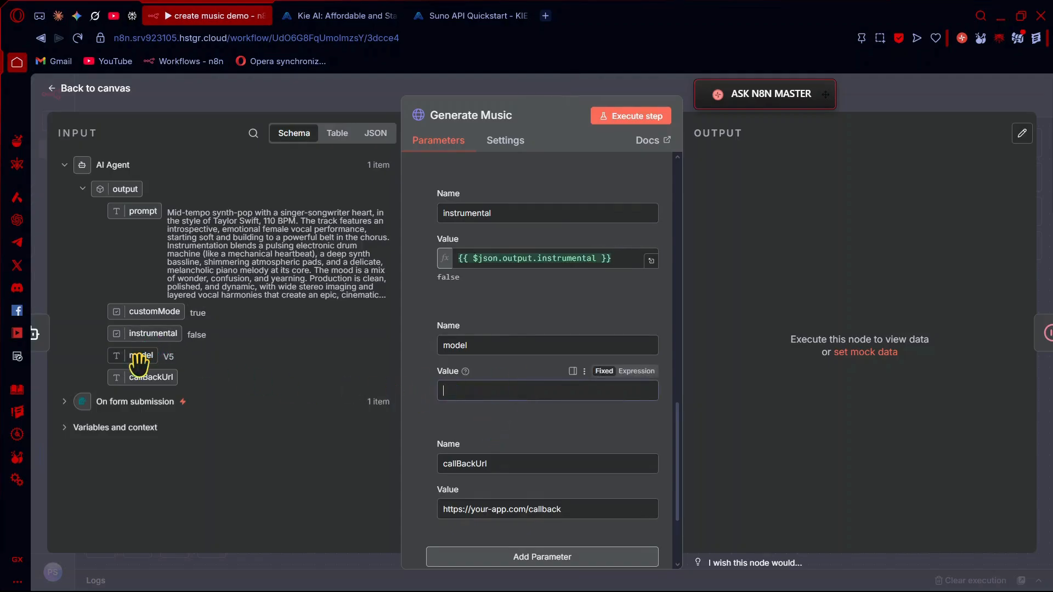
{"action": "left_click_drag", "start_coordinate": [140, 355], "coordinate": [510, 403]}
{"action": "scroll", "coordinate": [510, 408], "scroll_direction": "down", "scroll_amount": 3}
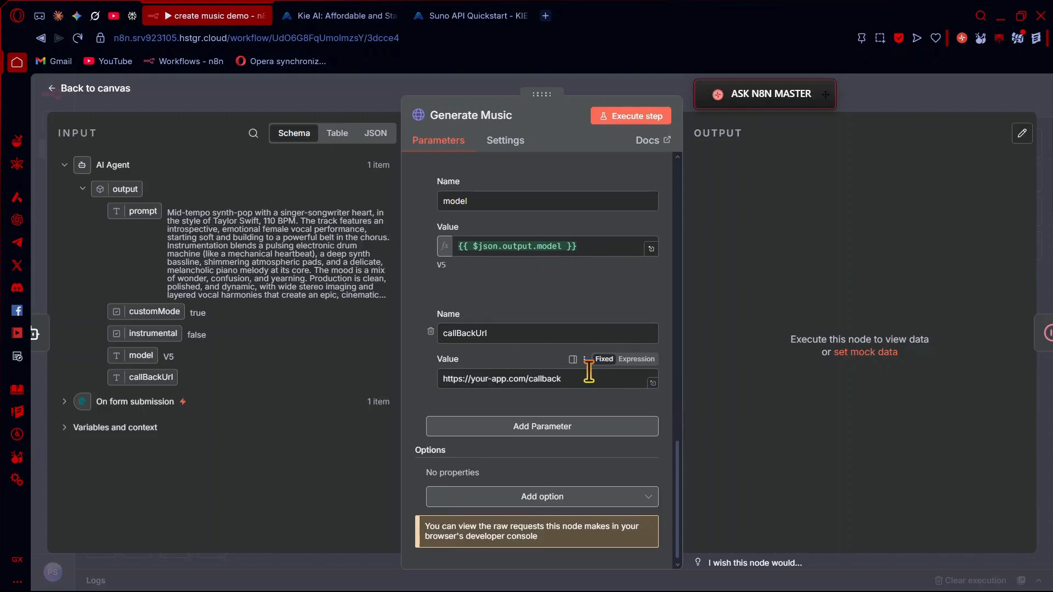
Review the remaining Generate Music parameters and execute the node with the mapped AI Agent values.
{"action": "scroll", "coordinate": [541, 407], "scroll_direction": "up", "scroll_amount": 5}
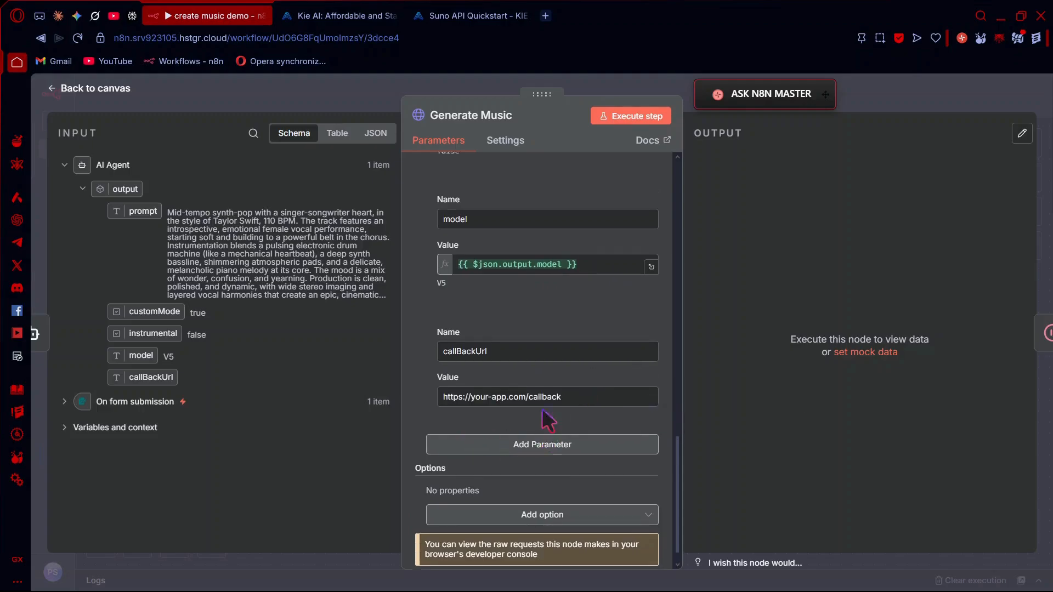
{"action": "scroll", "coordinate": [542, 408], "scroll_direction": "down", "scroll_amount": 5}
{"action": "scroll", "coordinate": [534, 412], "scroll_direction": "up", "scroll_amount": 15}
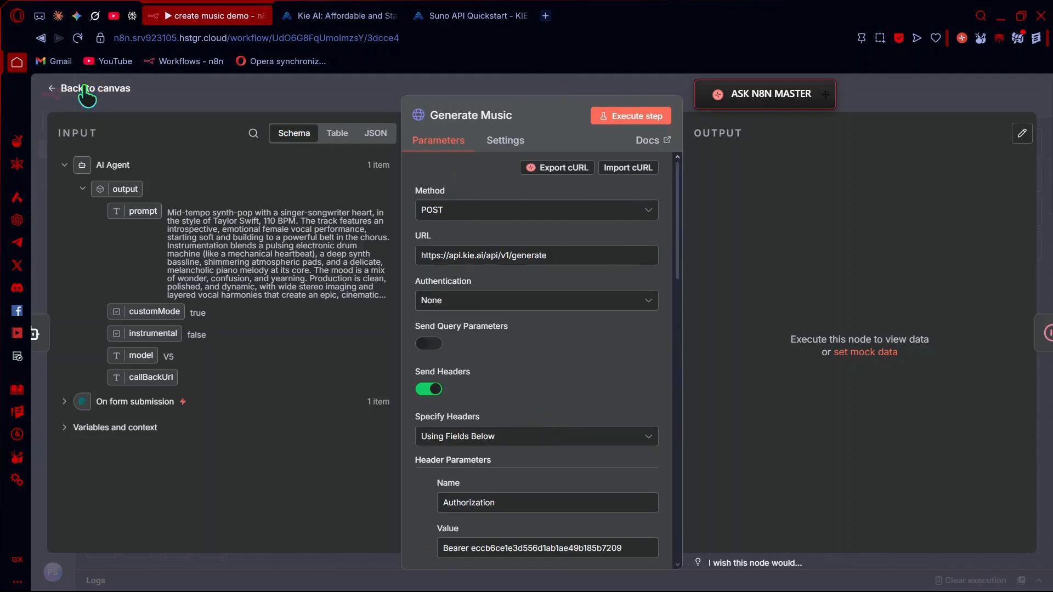
{"action": "left_click", "coordinate": [648, 118]}
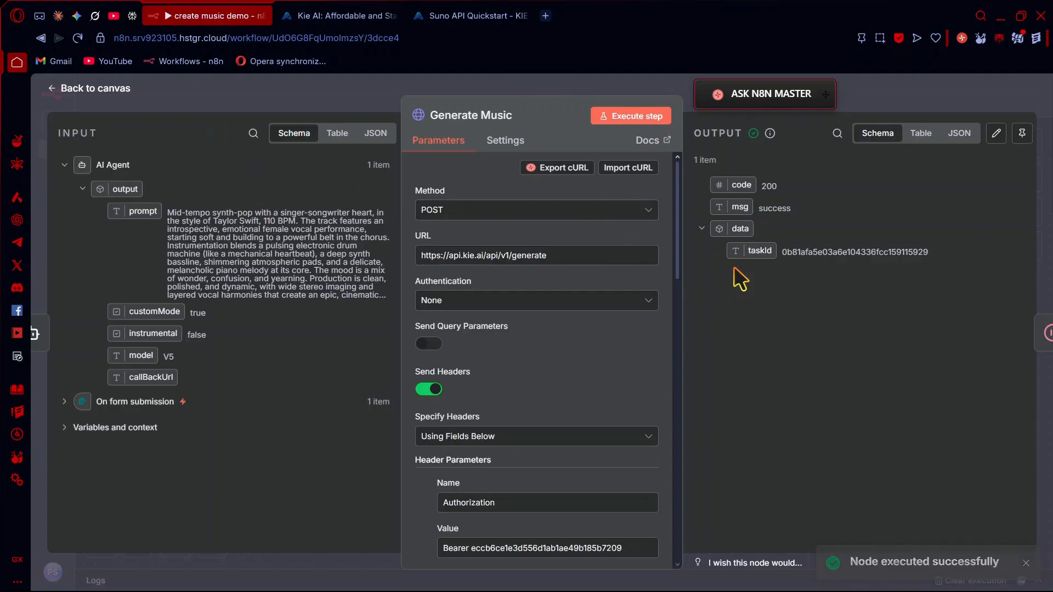
View and copy the Generate Music output as JSON, switch back to the schema view and return to the canvas.
{"action": "left_click", "coordinate": [961, 137]}
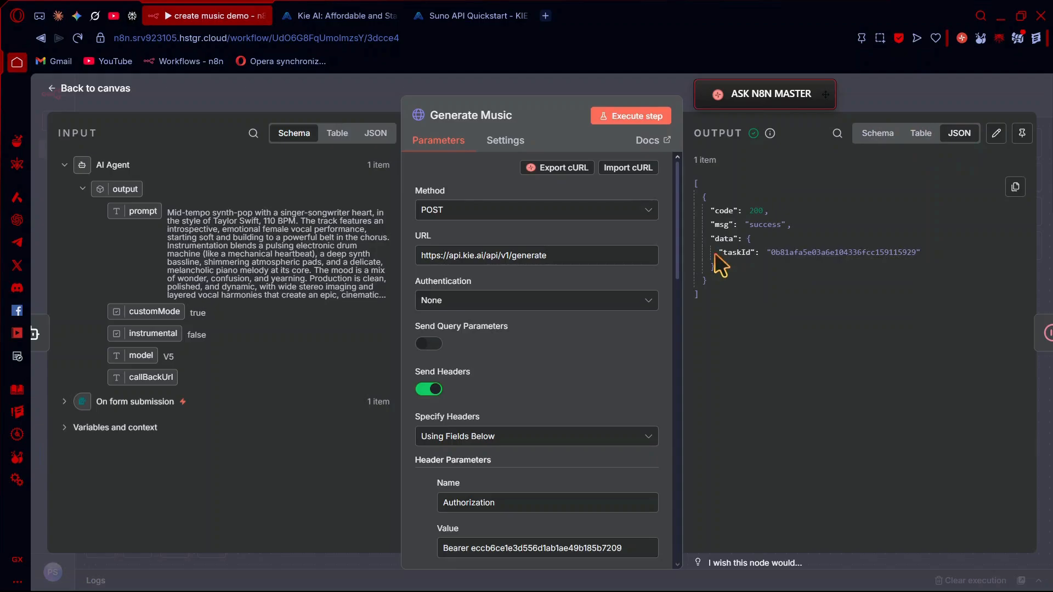
{"action": "left_click", "coordinate": [1015, 188]}
{"action": "left_click", "coordinate": [871, 141]}
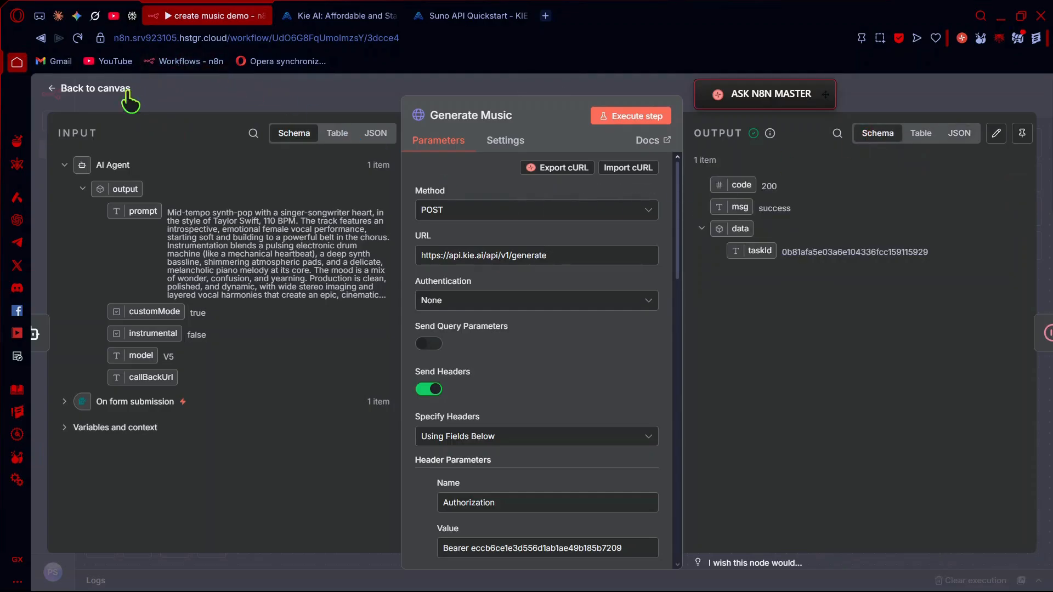
{"action": "left_click", "coordinate": [95, 89]}
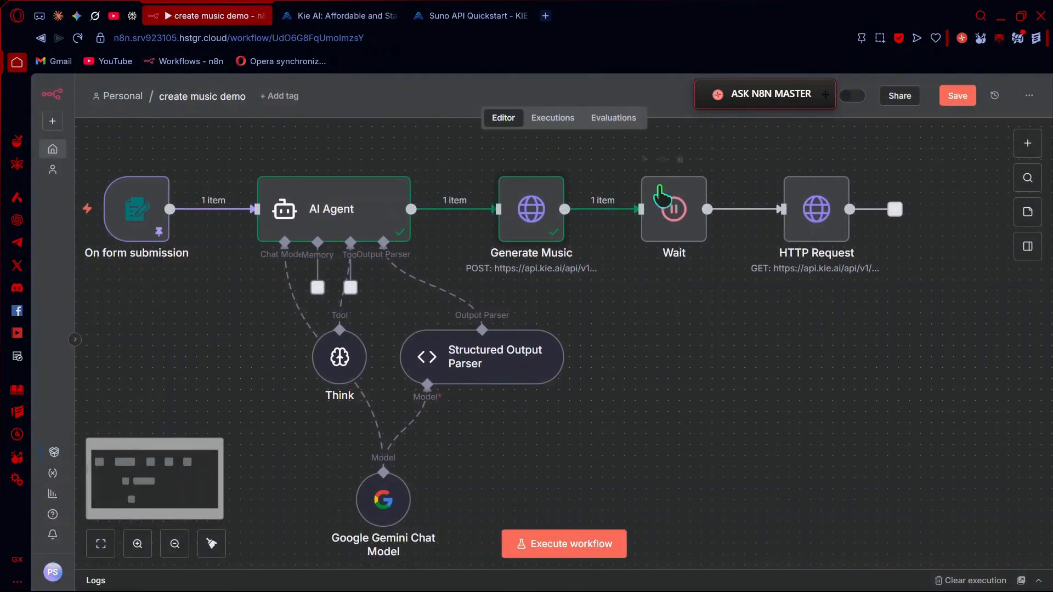
Execute the Wait node that follows Generate Music.
{"action": "left_click", "coordinate": [643, 160]}
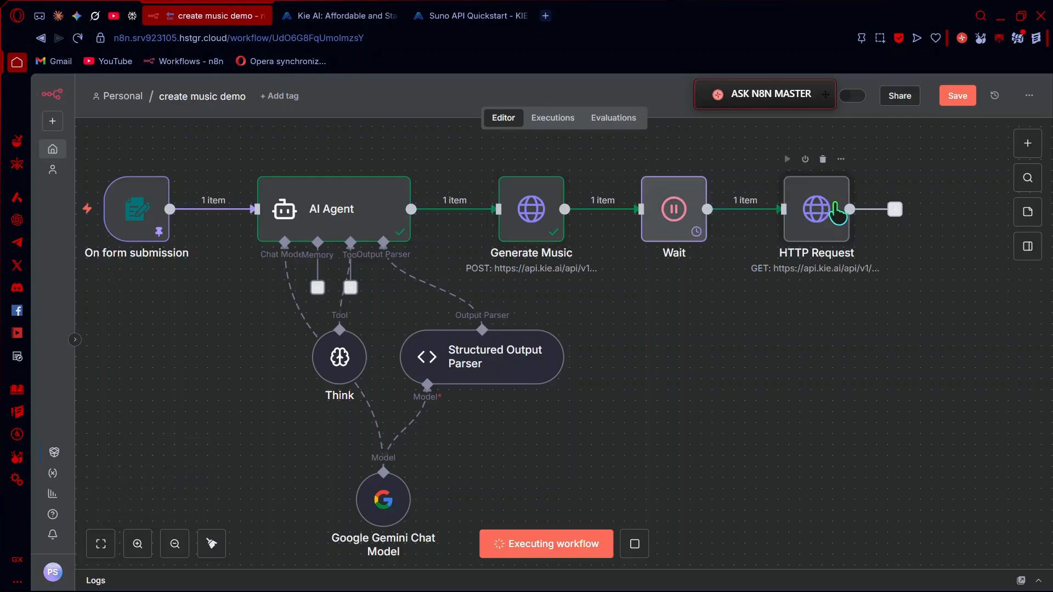
{"action": "double_click", "coordinate": [834, 211]}
{"action": "scroll", "coordinate": [498, 492], "scroll_direction": "down", "scroll_amount": 1}
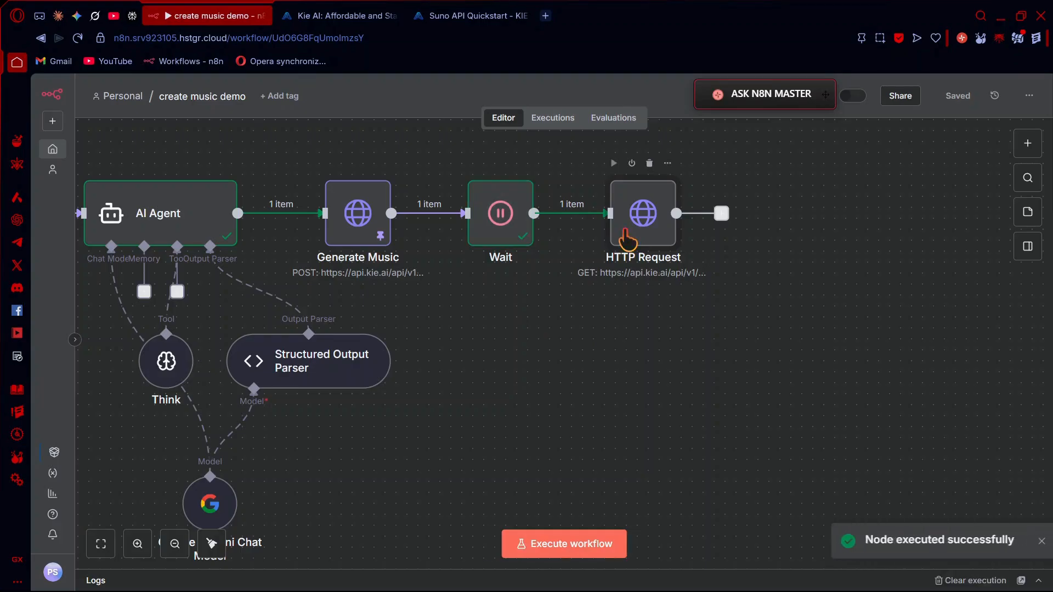
Map the HTTP Request node's taskId query parameter to the Wait output, {{ $json.data.taskId }}, and execute the node.
{"action": "double_click", "coordinate": [628, 238]}
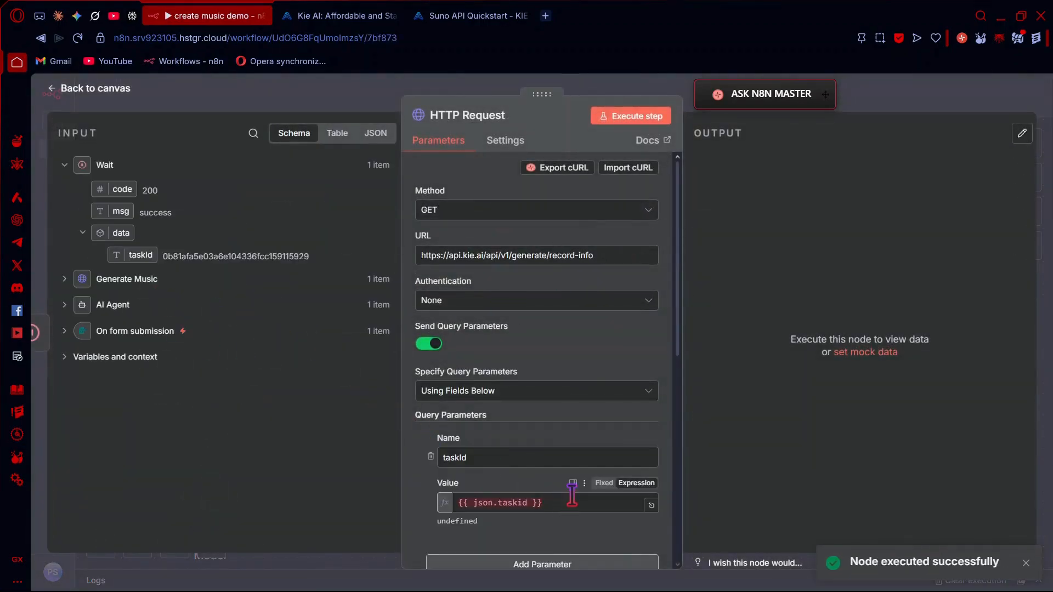
{"action": "left_click_drag", "start_coordinate": [571, 503], "coordinate": [475, 503]}
{"action": "key", "text": "BackSpace"}
{"action": "key", "text": "BackSpace"}
{"action": "key", "text": "BackSpace"}
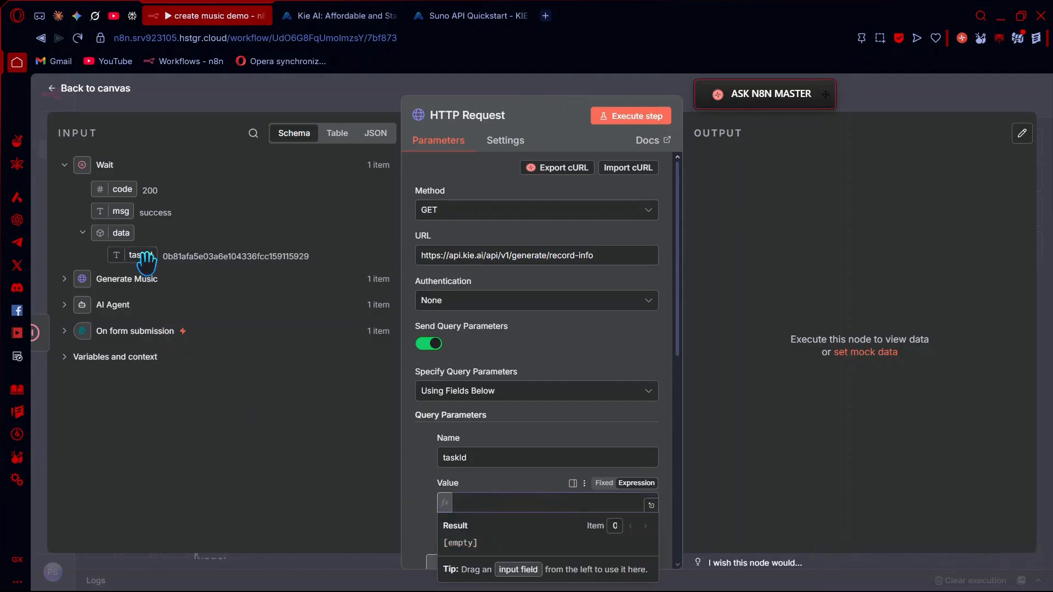
{"action": "left_click_drag", "start_coordinate": [146, 260], "coordinate": [527, 500]}
{"action": "scroll", "coordinate": [525, 499], "scroll_direction": "down", "scroll_amount": 4}
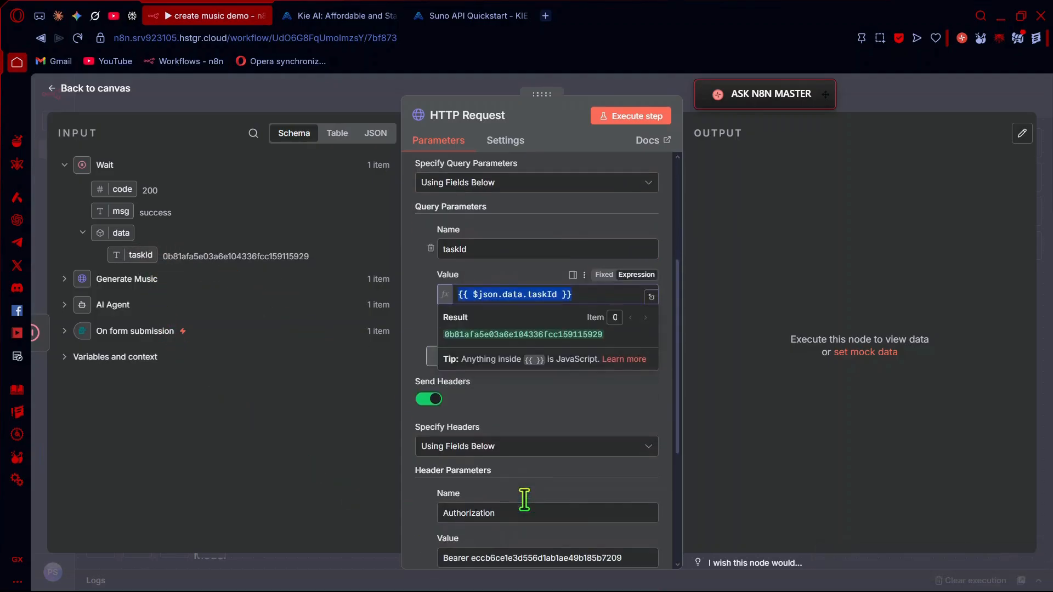
{"action": "left_click", "coordinate": [657, 116]}
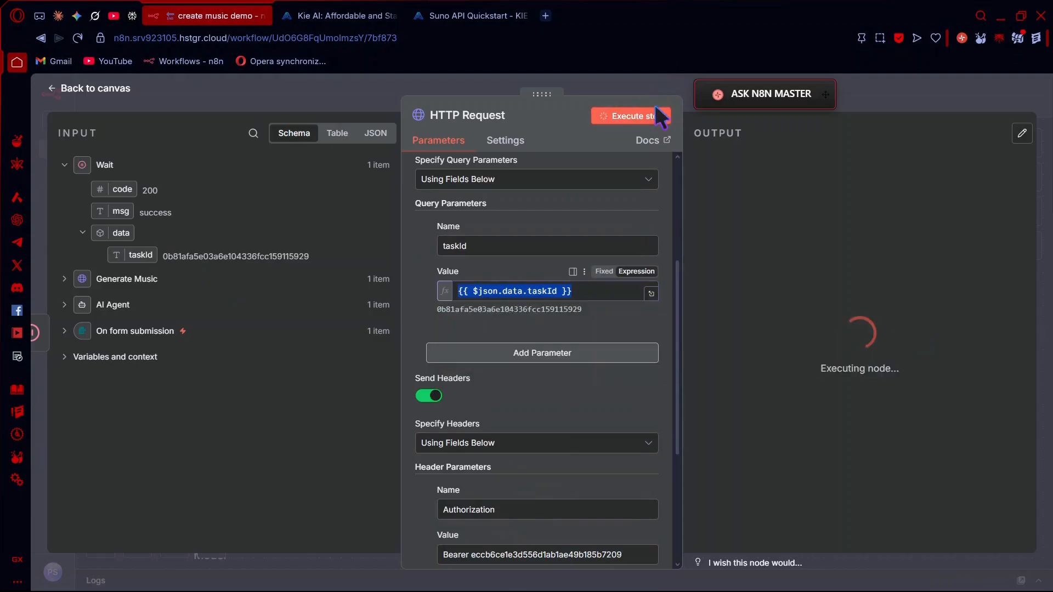
{"action": "left_click", "coordinate": [91, 93]}
Add another HTTP Request node after the existing HTTP Request and rename it Get Music1.
{"action": "scroll", "coordinate": [553, 348], "scroll_direction": "right", "scroll_amount": 3}
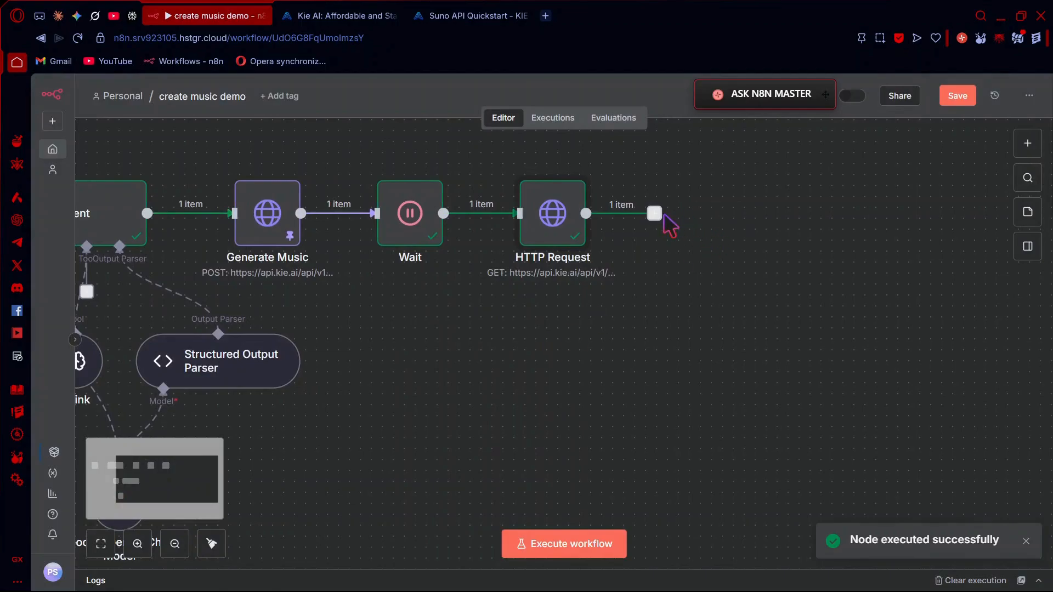
{"action": "left_click", "coordinate": [661, 214]}
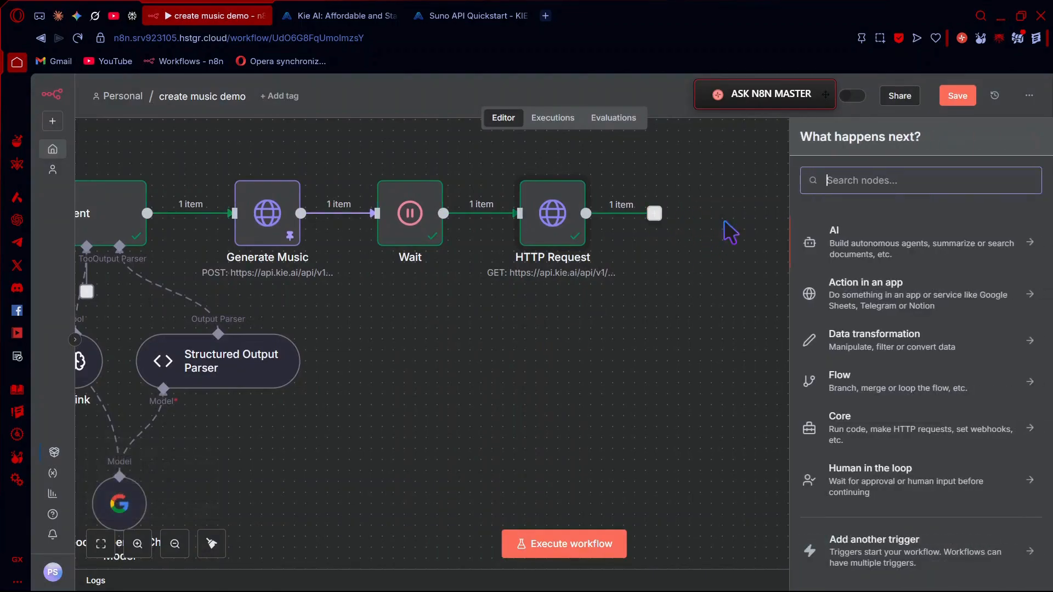
{"action": "type", "text": "htt"}
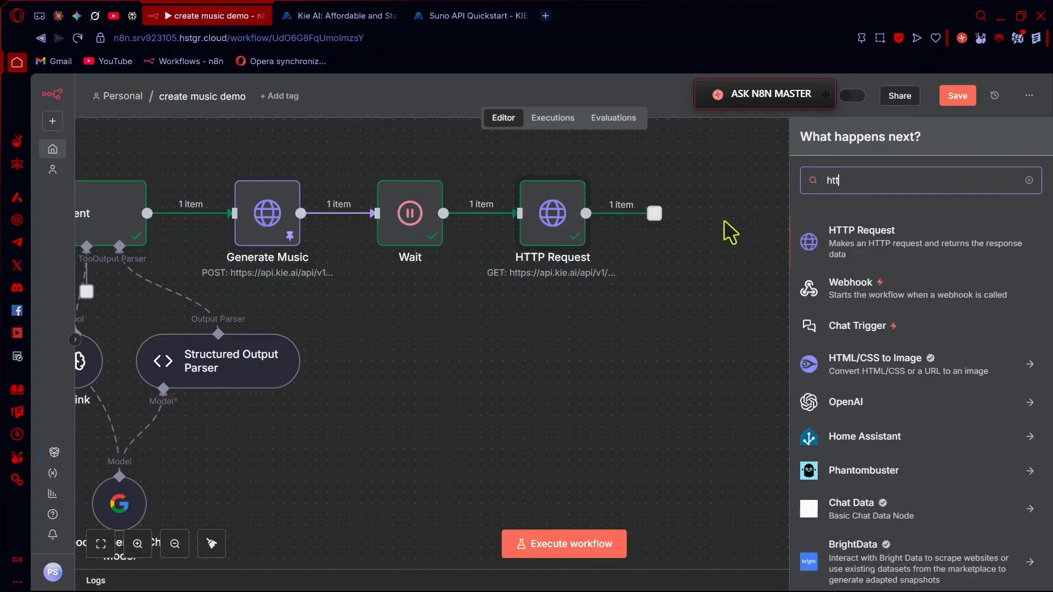
{"action": "left_click", "coordinate": [847, 245]}
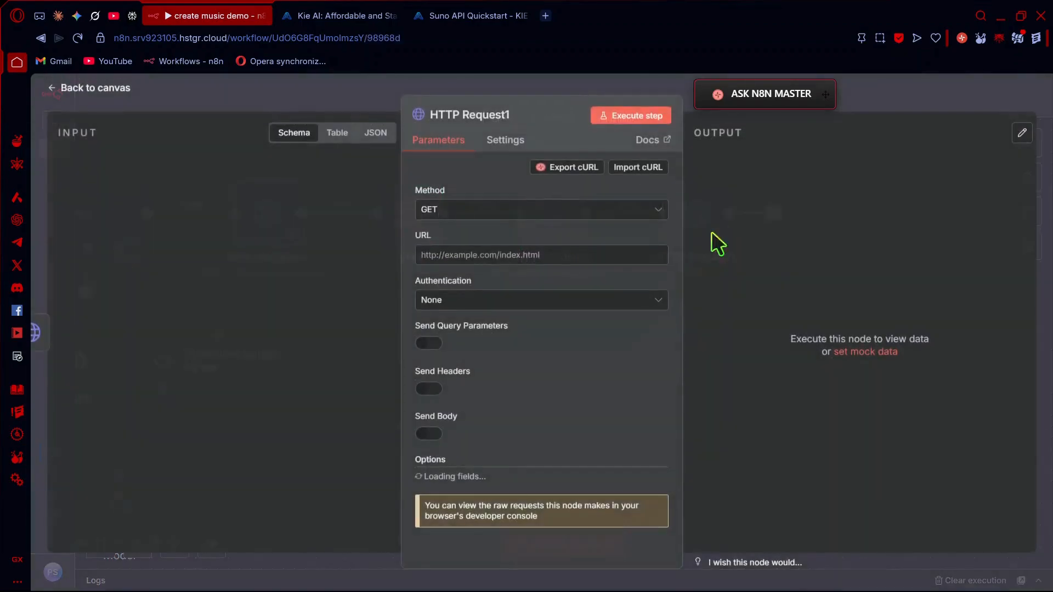
{"action": "left_click", "coordinate": [506, 118]}
{"action": "key", "text": "BackSpace"}
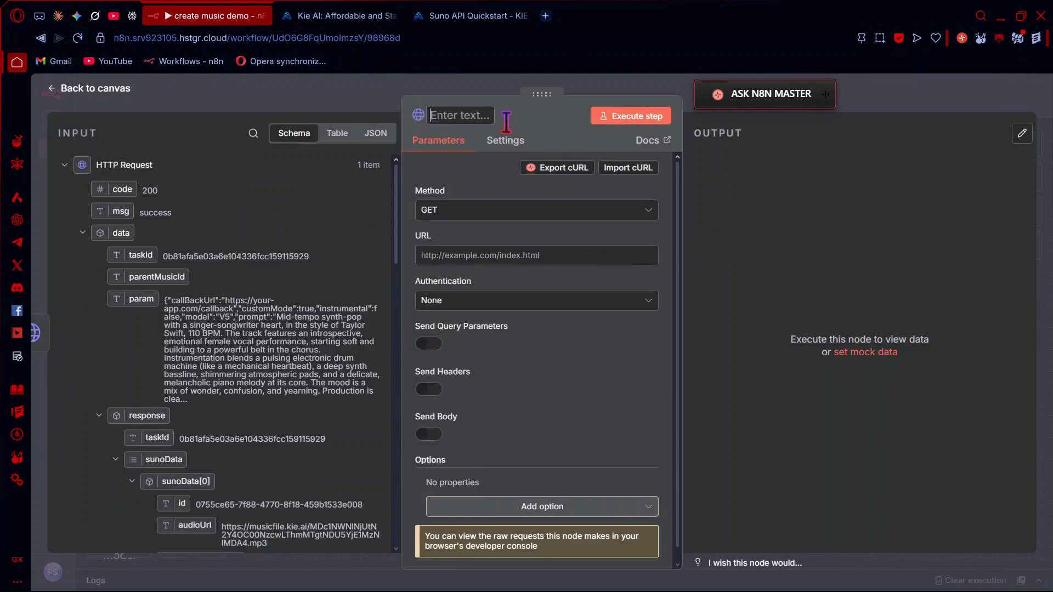
{"action": "type", "text": "Get M"}
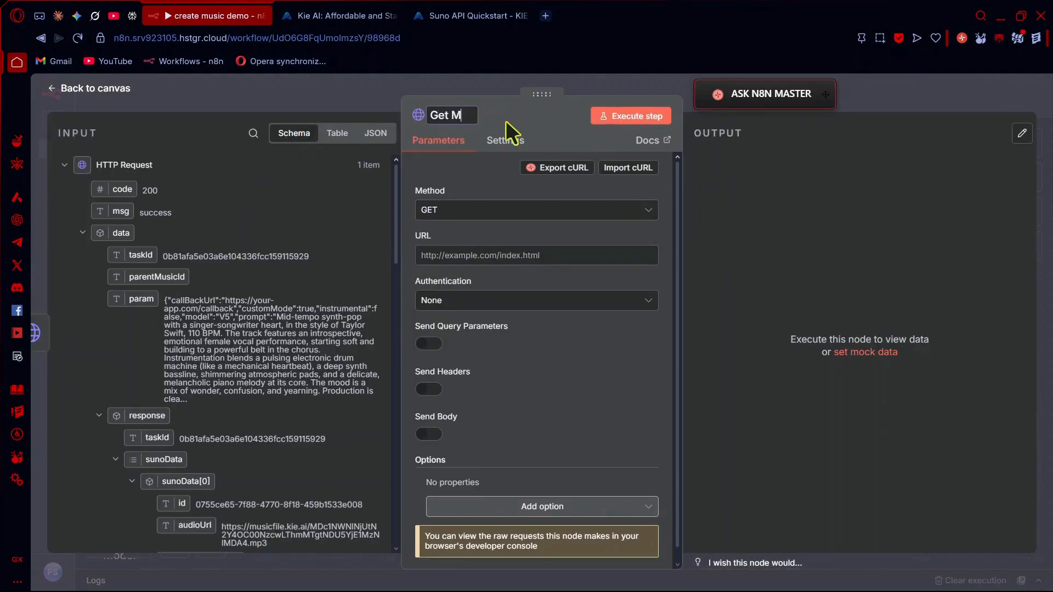
{"action": "type", "text": "usic1"}
{"action": "left_click", "coordinate": [198, 93]}
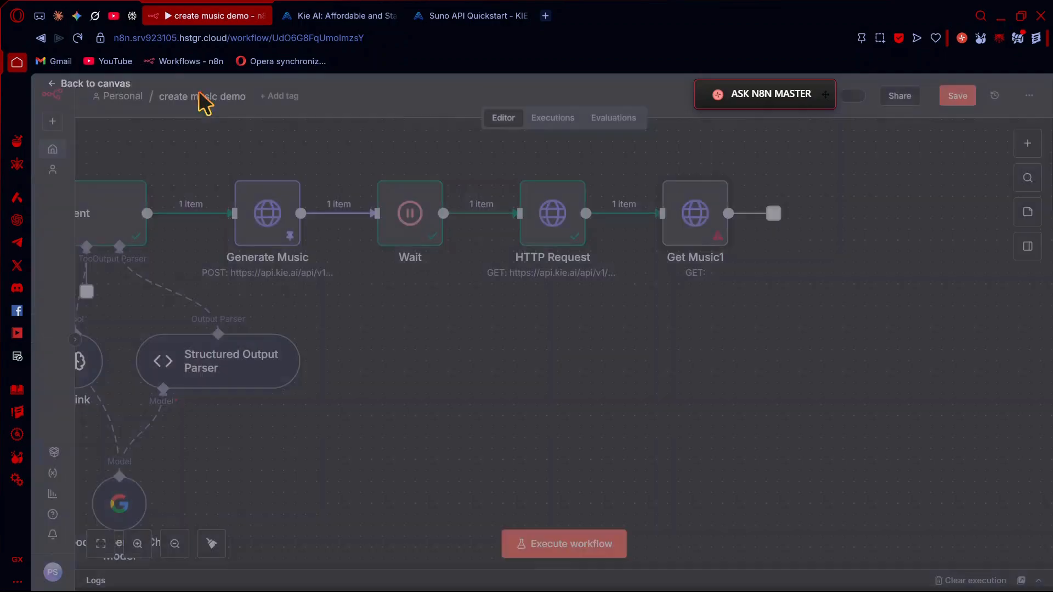
Paste a Get Music HTTP node, place it above Get Music1 and connect the HTTP Request output to it.
{"action": "key", "text": "ctrl+v"}
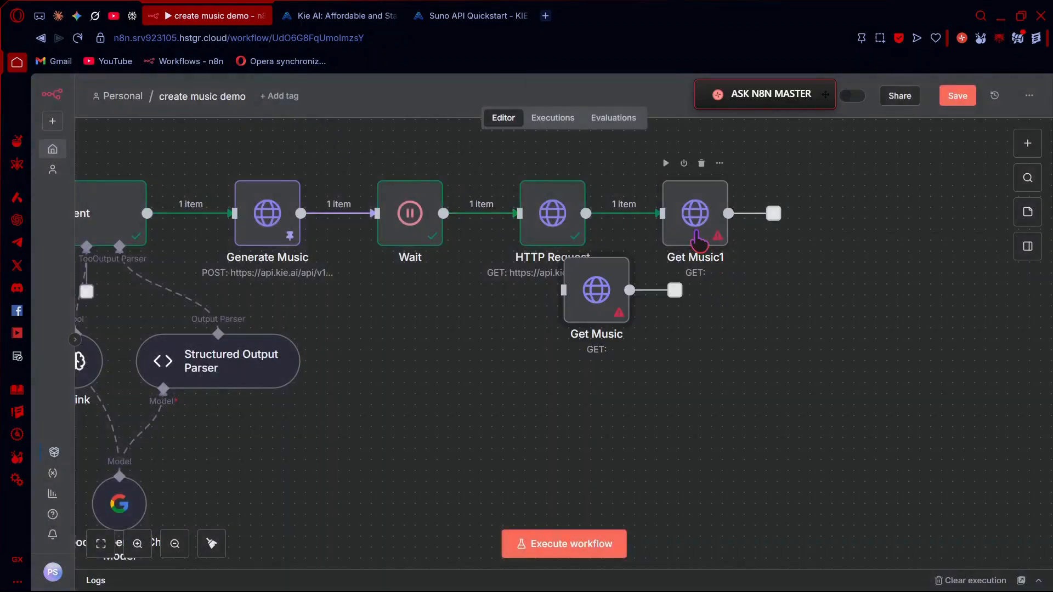
{"action": "left_click_drag", "start_coordinate": [596, 307], "coordinate": [664, 151]}
{"action": "scroll", "coordinate": [666, 203], "scroll_direction": "up", "scroll_amount": 3}
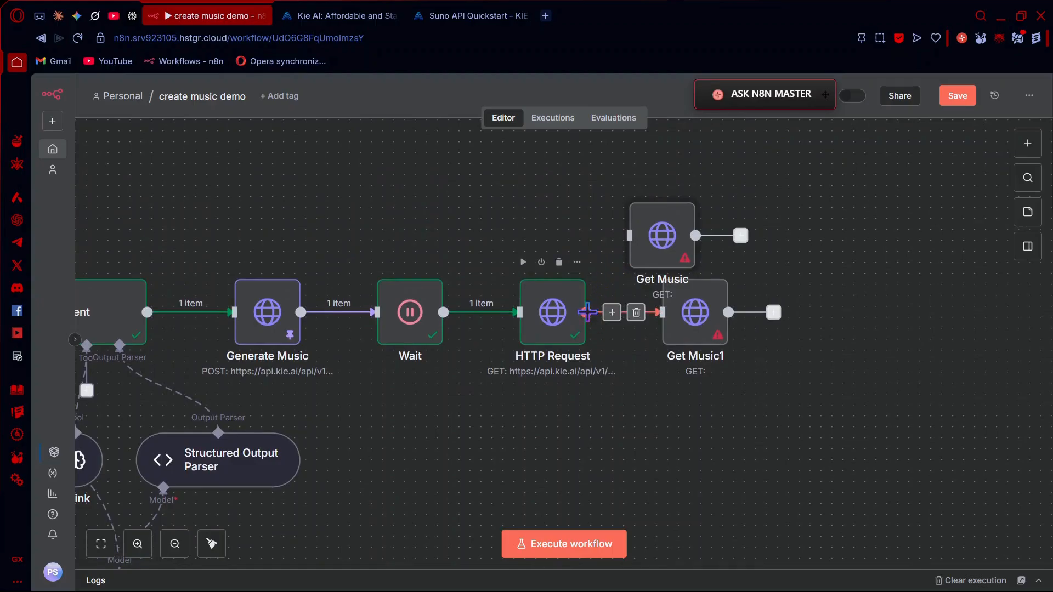
{"action": "left_click_drag", "start_coordinate": [586, 312], "coordinate": [630, 237]}
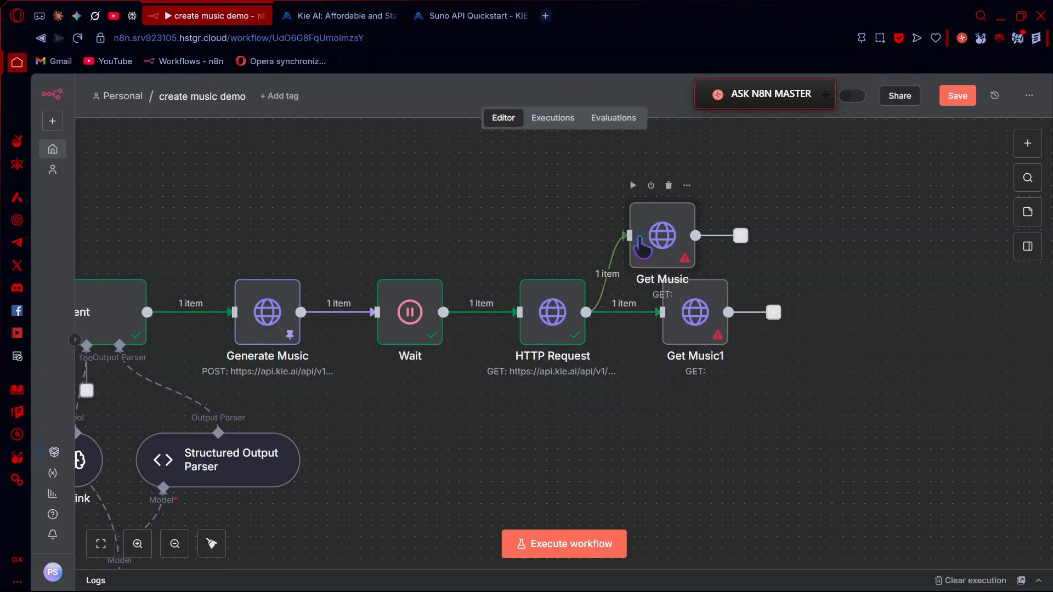
Set Get Music's URL to the first song's audio link, {{ $json.data.response.sunoData[0].audioUrl }}.
{"action": "double_click", "coordinate": [644, 247]}
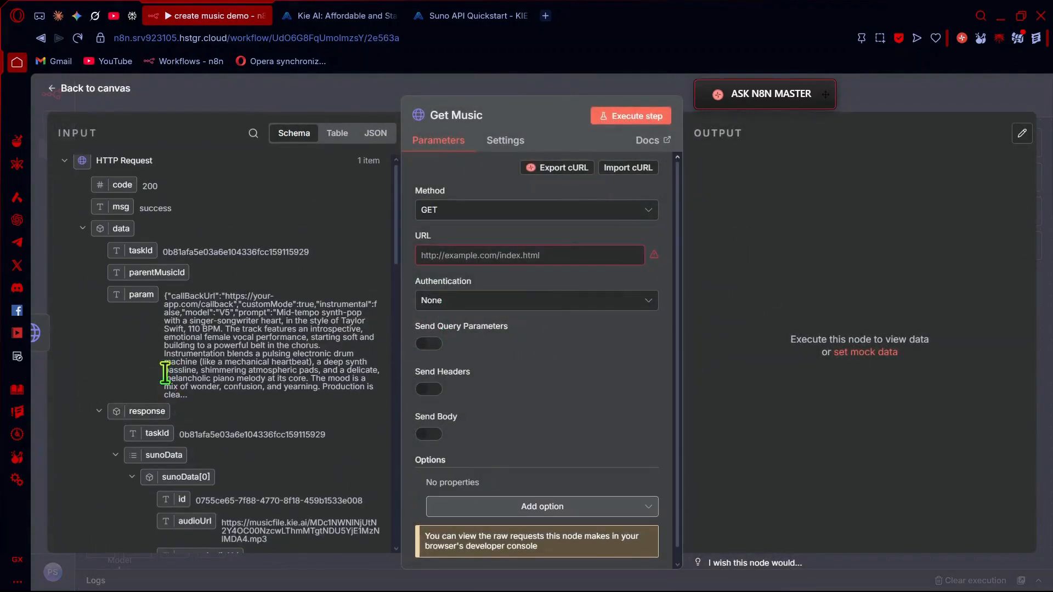
{"action": "scroll", "coordinate": [239, 285], "scroll_direction": "down", "scroll_amount": 4}
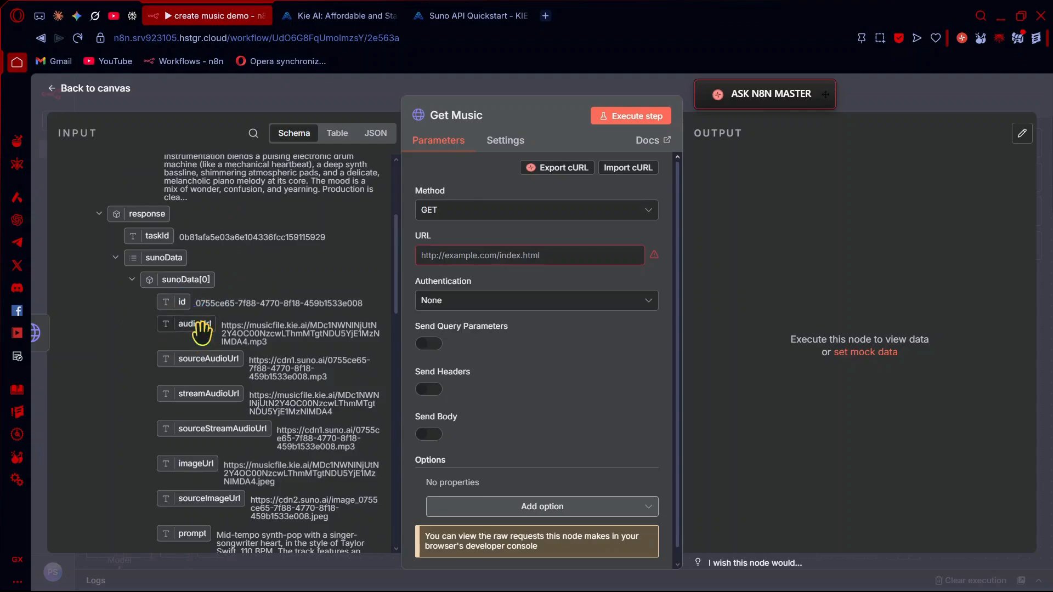
{"action": "left_click_drag", "start_coordinate": [203, 326], "coordinate": [460, 263]}
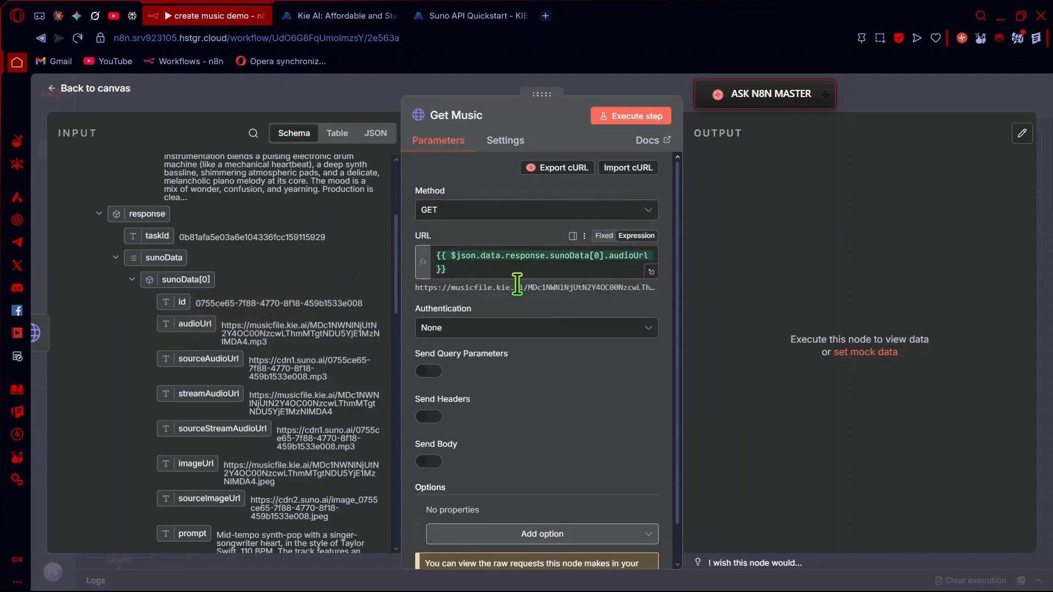
{"action": "left_click", "coordinate": [136, 91]}
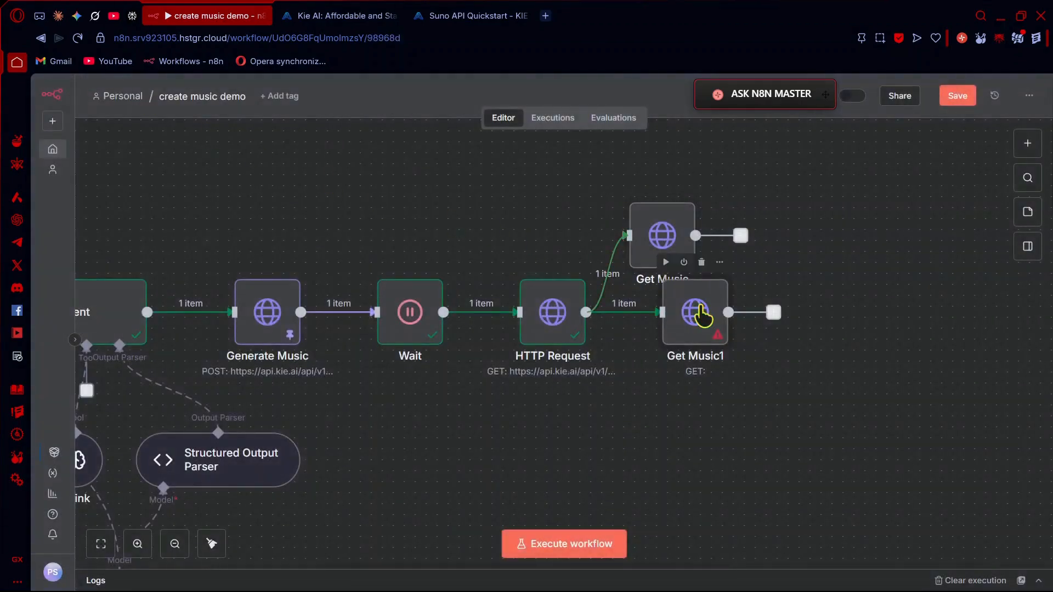
Set Get Music1's URL to the second song's audio link, {{ $json.data.response.sunoData[1].audioUrl }}.
{"action": "double_click", "coordinate": [695, 313]}
{"action": "scroll", "coordinate": [276, 361], "scroll_direction": "down", "scroll_amount": 5}
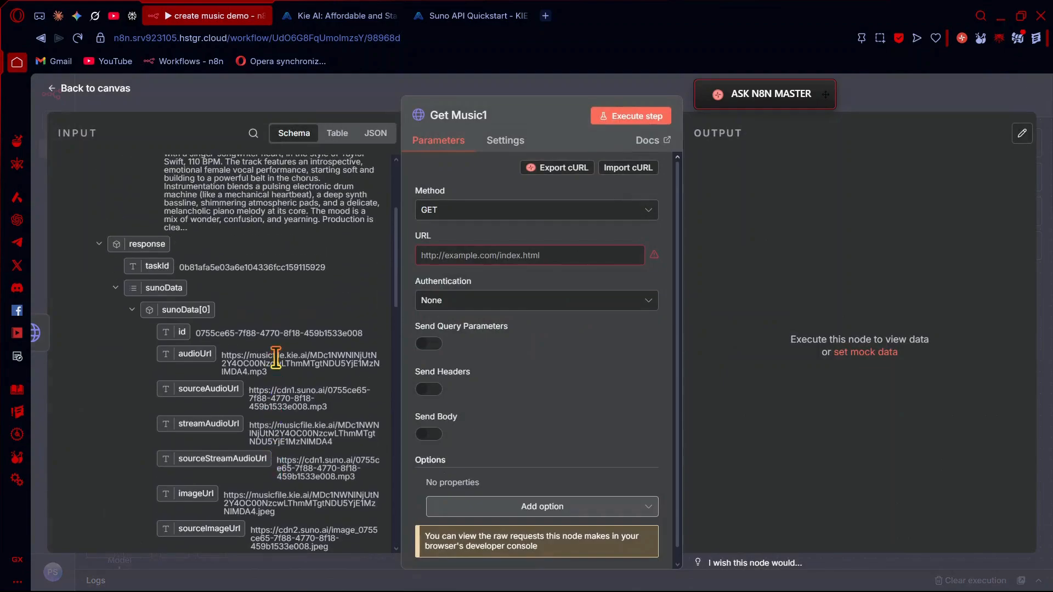
{"action": "scroll", "coordinate": [275, 359], "scroll_direction": "up", "scroll_amount": 1}
{"action": "scroll", "coordinate": [276, 362], "scroll_direction": "down", "scroll_amount": 6}
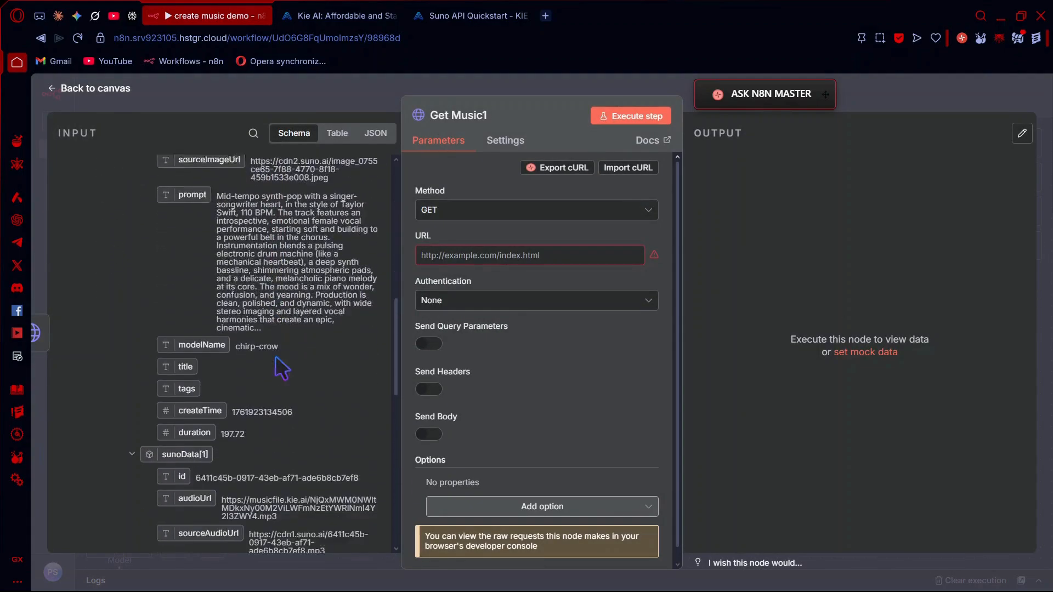
{"action": "scroll", "coordinate": [276, 358], "scroll_direction": "down", "scroll_amount": 3}
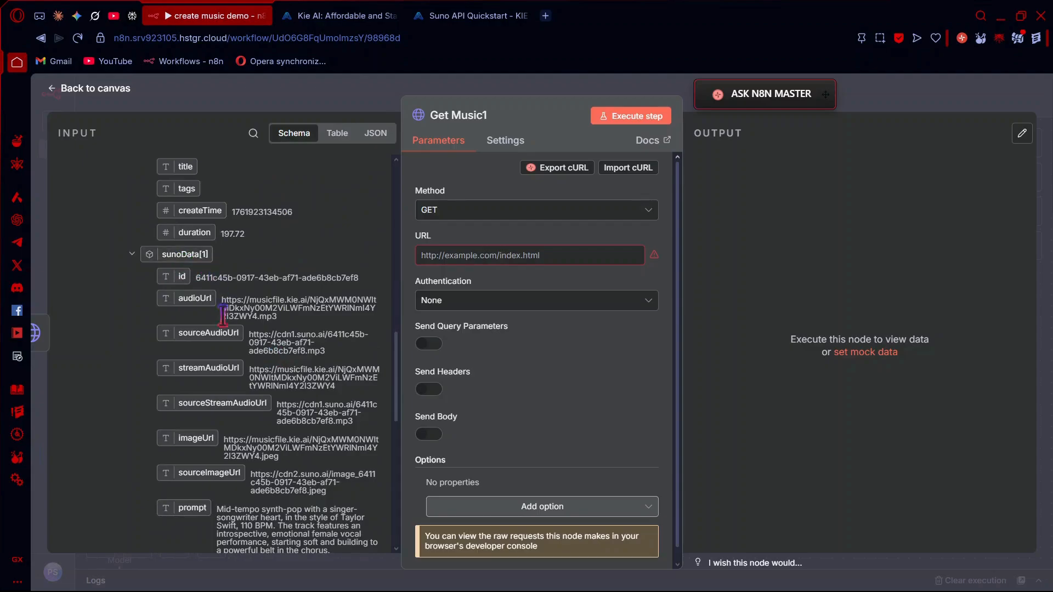
{"action": "left_click_drag", "start_coordinate": [192, 310], "coordinate": [452, 262]}
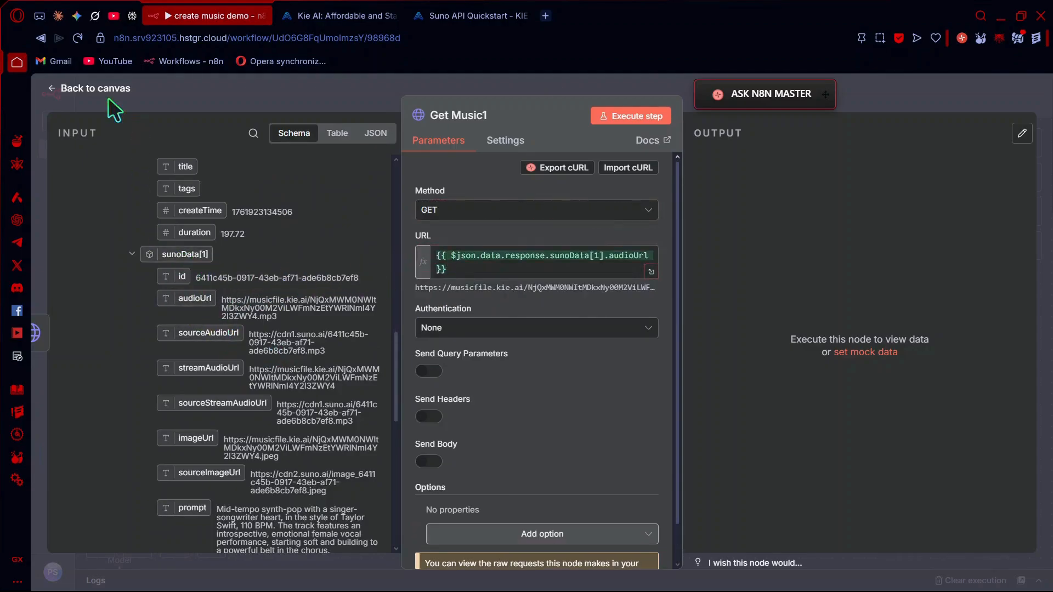
{"action": "left_click", "coordinate": [108, 100]}
Tidy up the node layout on the canvas and save the workflow.
{"action": "left_click", "coordinate": [211, 544]}
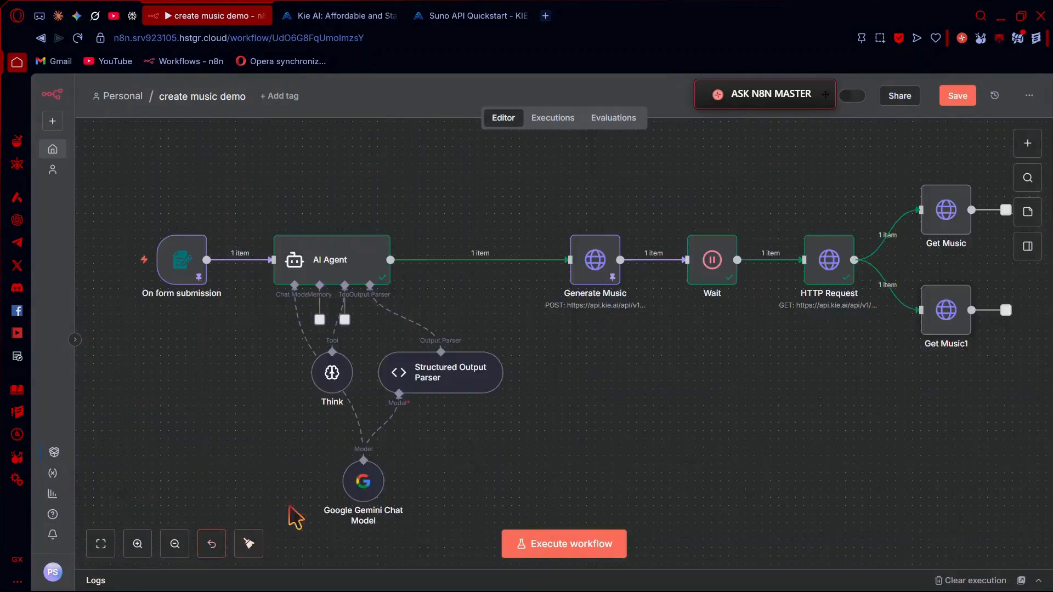
{"action": "left_click", "coordinate": [957, 96]}
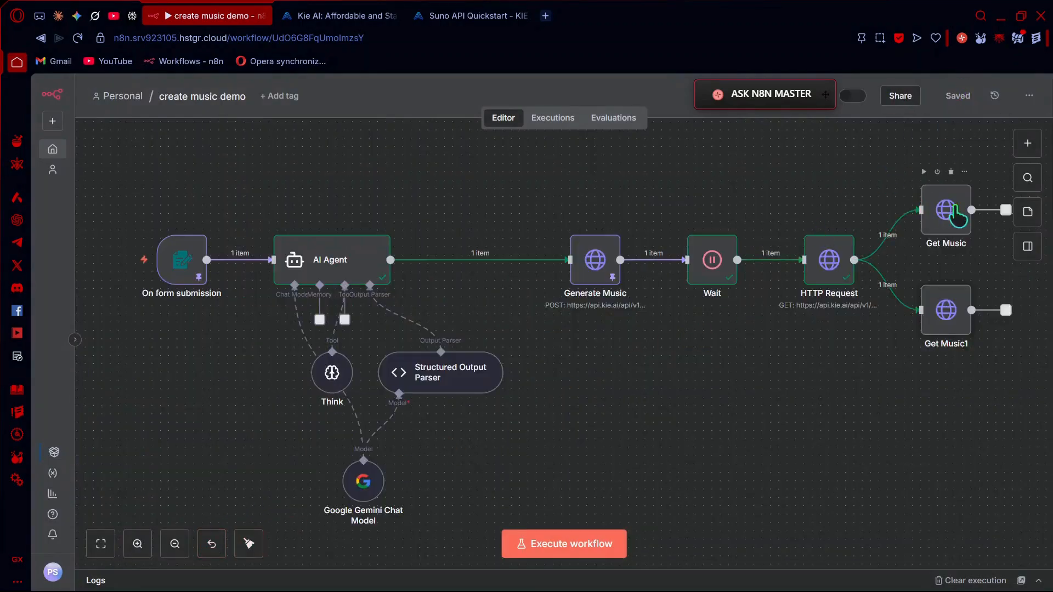
Execute the Get Music node to download the first song, then return to the canvas.
{"action": "left_click_drag", "start_coordinate": [957, 215], "coordinate": [961, 213]}
{"action": "double_click", "coordinate": [959, 211]}
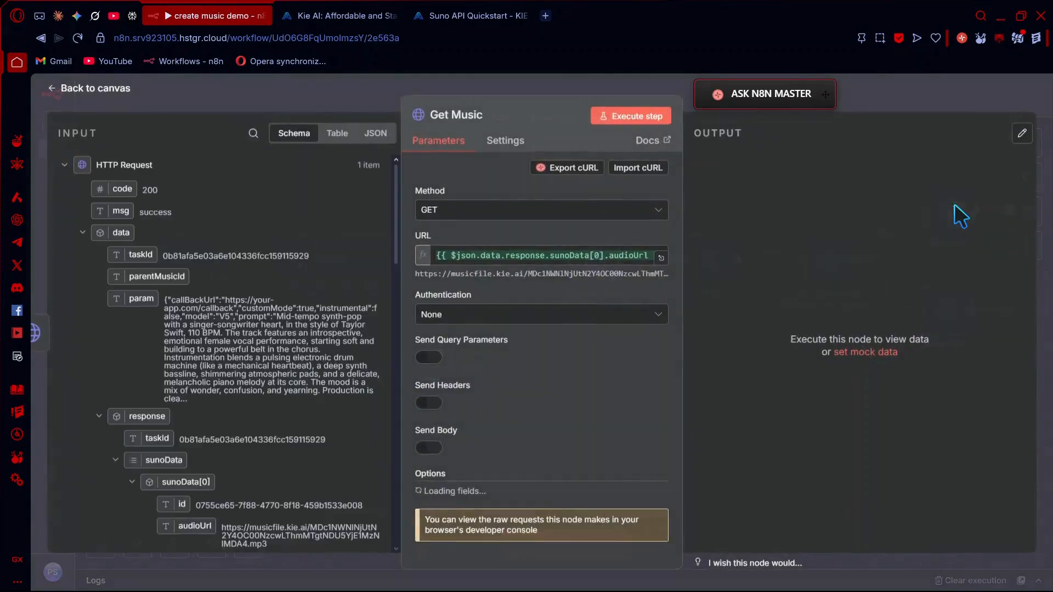
{"action": "left_click", "coordinate": [638, 117]}
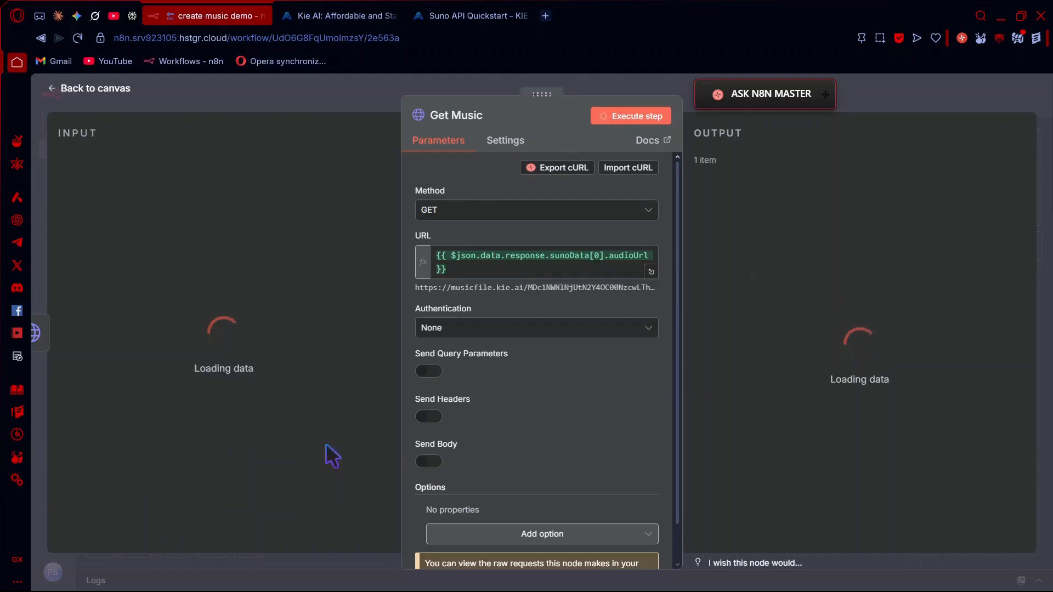
{"action": "left_click", "coordinate": [110, 88]}
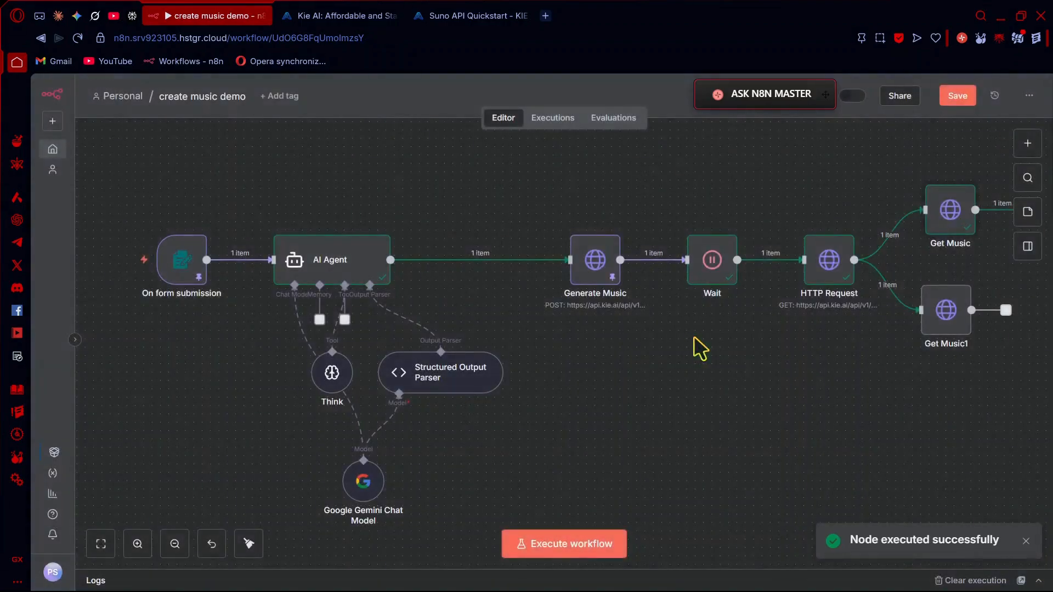
Download the first song's MP3 file from the Get Music node's output and return to the canvas.
{"action": "double_click", "coordinate": [943, 222]}
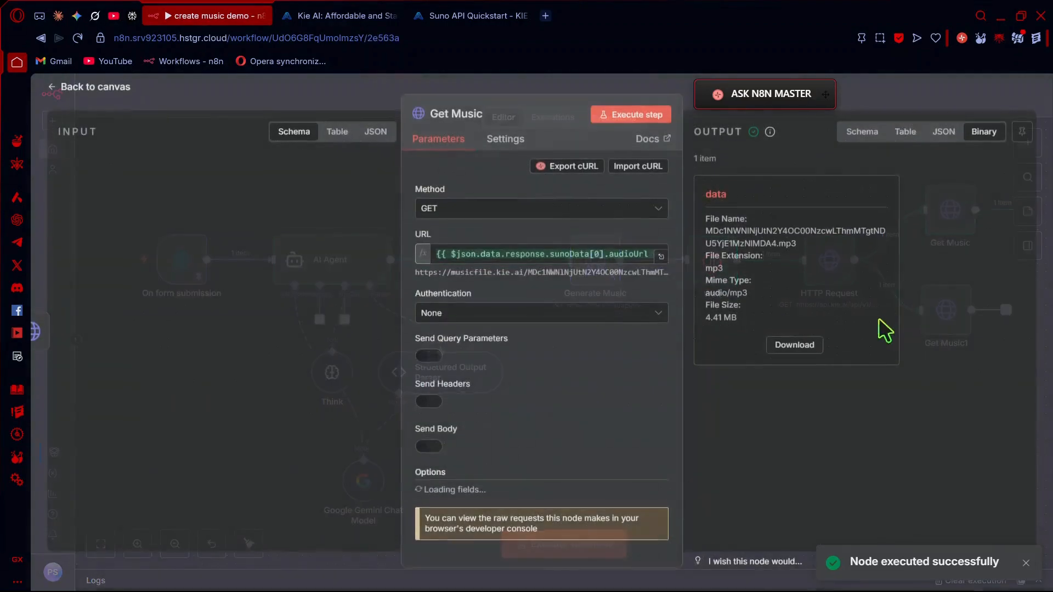
{"action": "left_click", "coordinate": [794, 346]}
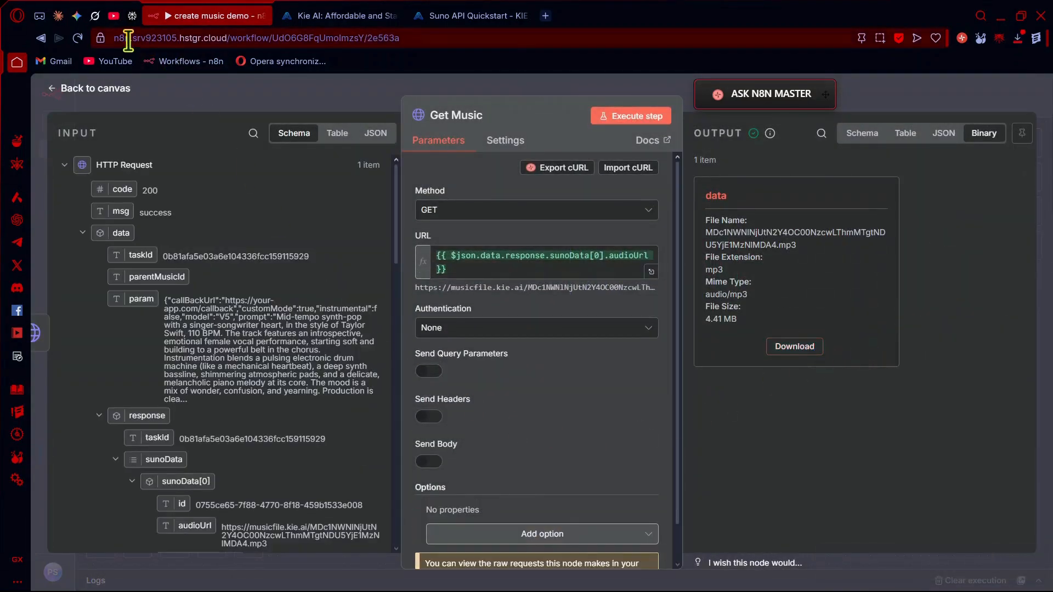
{"action": "left_click", "coordinate": [110, 89]}
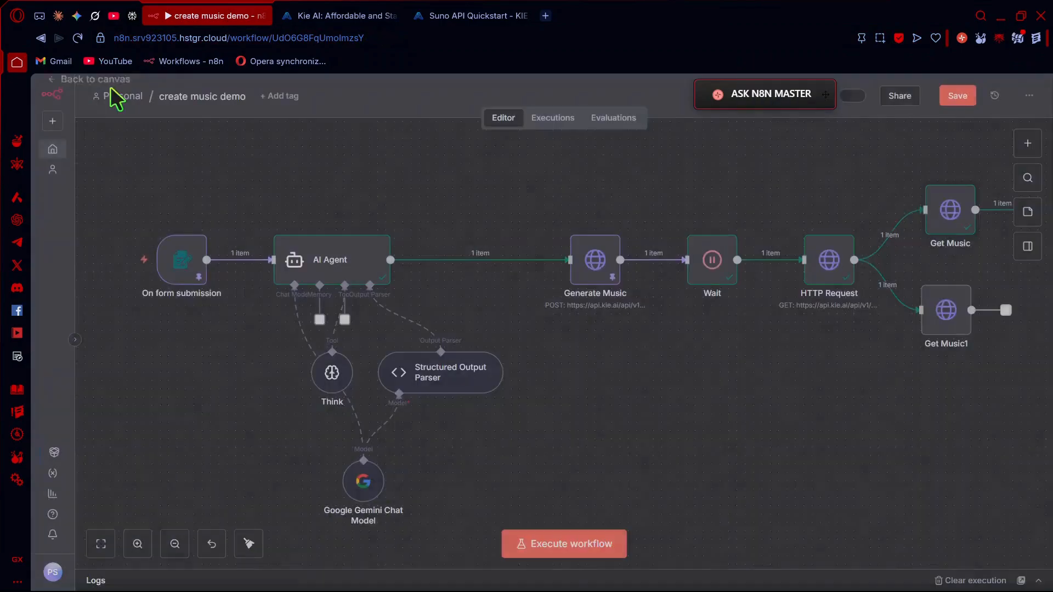
Align the Get Music1 node beneath Get Music, execute it to fetch the second song, and return to the canvas.
{"action": "left_click_drag", "start_coordinate": [938, 310], "coordinate": [942, 308]}
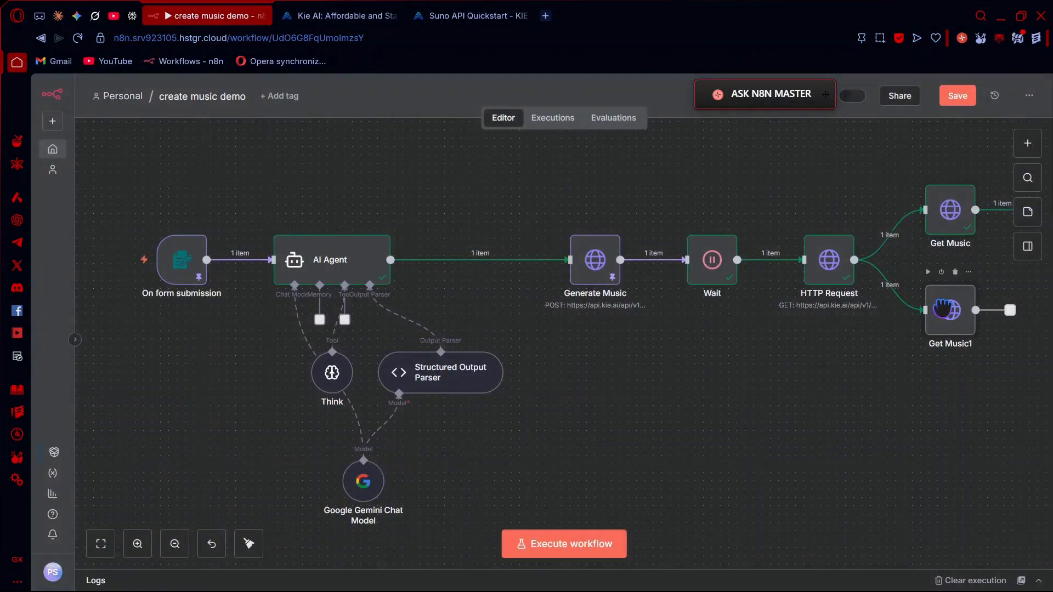
{"action": "double_click", "coordinate": [942, 310]}
{"action": "left_click", "coordinate": [650, 112]}
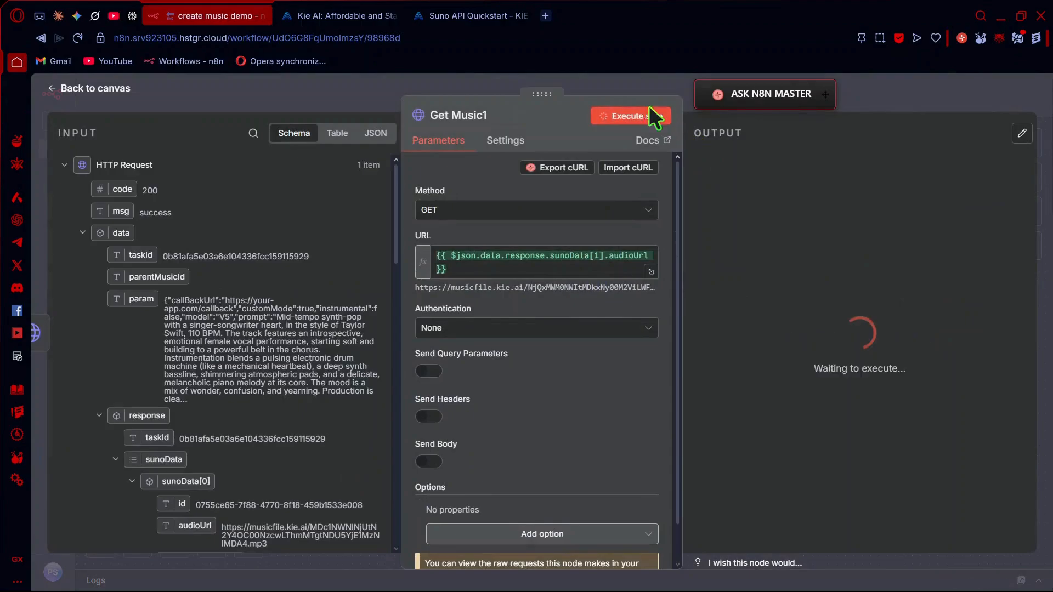
{"action": "left_click", "coordinate": [97, 103]}
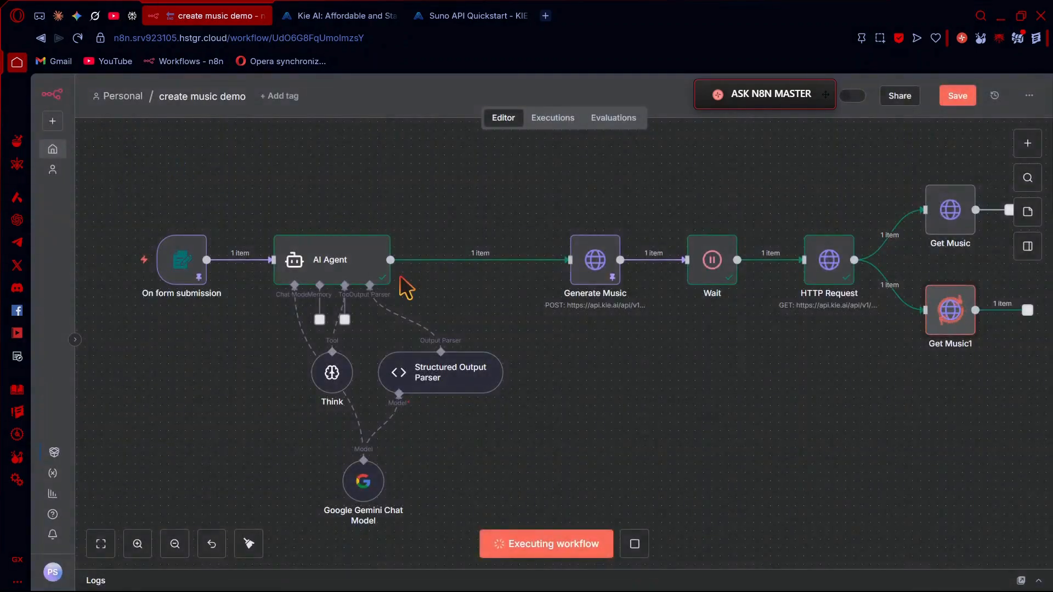
Download the second song's MP3 file from the Get Music1 node's output, then save the workflow from the canvas.
{"action": "scroll", "coordinate": [402, 284], "scroll_direction": "left", "scroll_amount": 2}
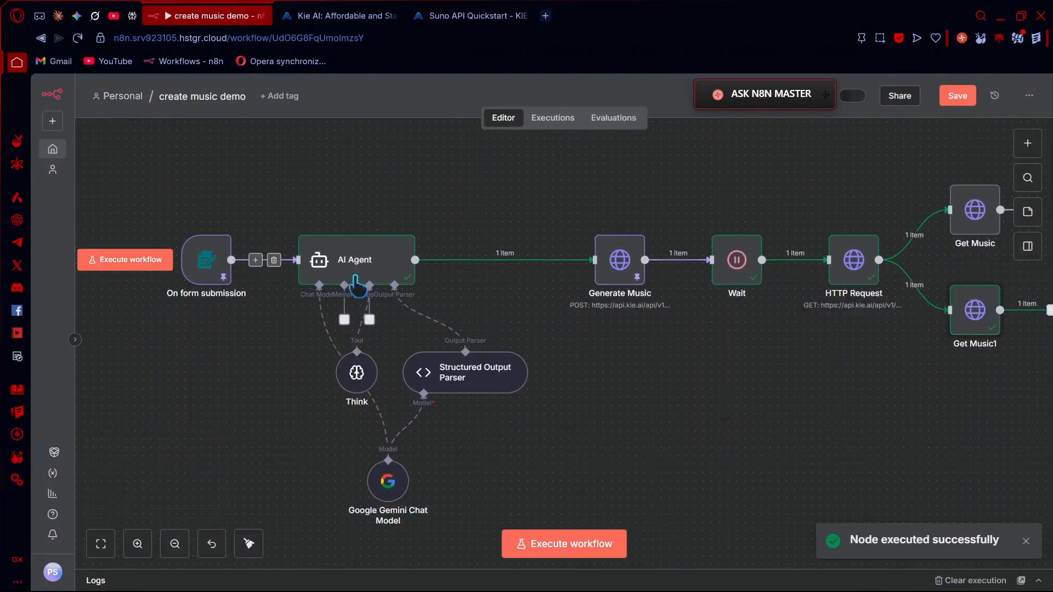
{"action": "scroll", "coordinate": [816, 379], "scroll_direction": "right", "scroll_amount": 5}
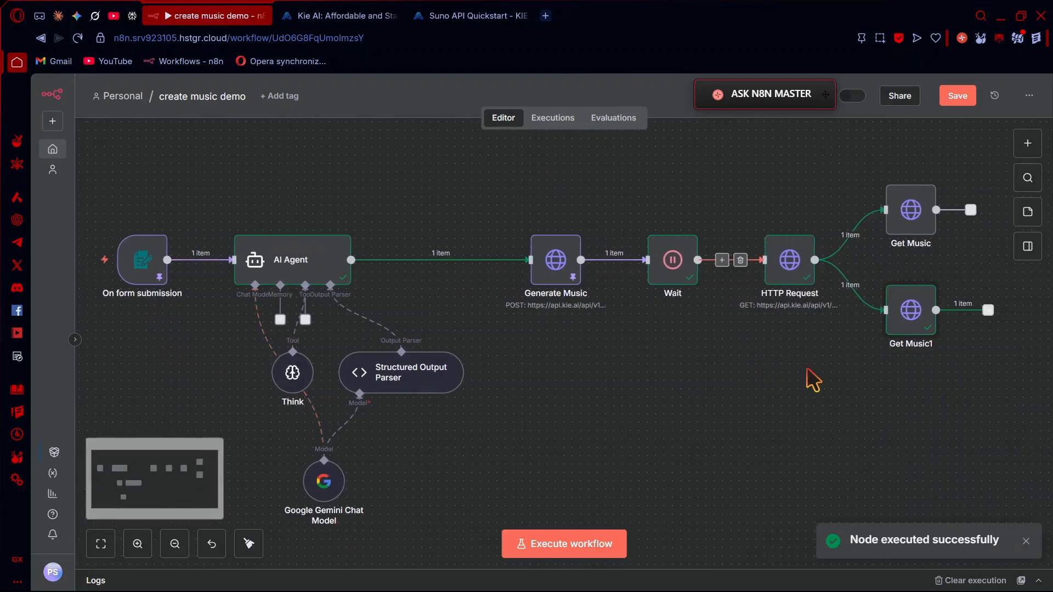
{"action": "left_click", "coordinate": [865, 331]}
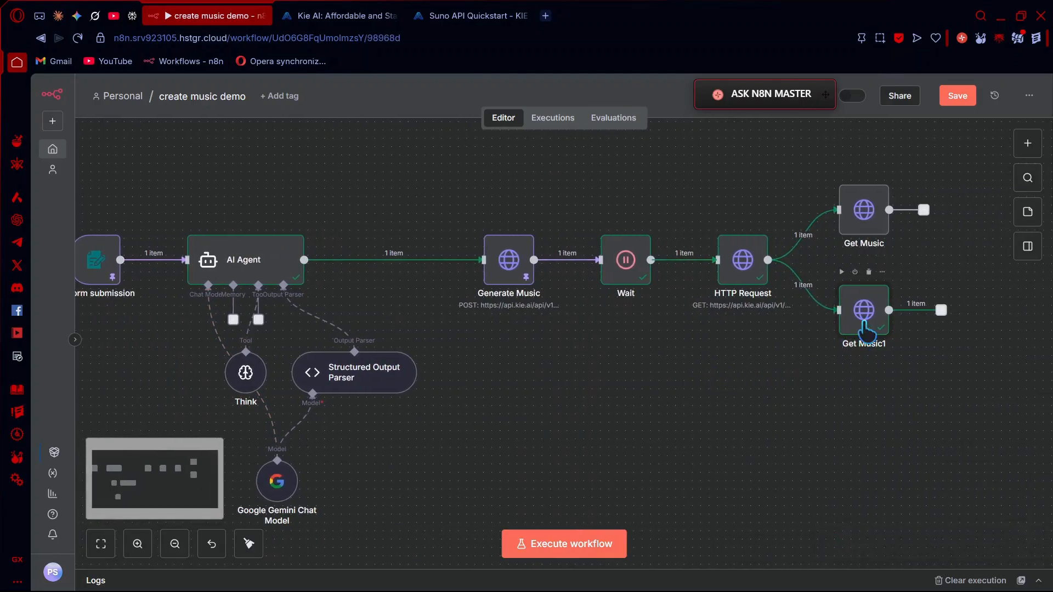
{"action": "double_click", "coordinate": [865, 328]}
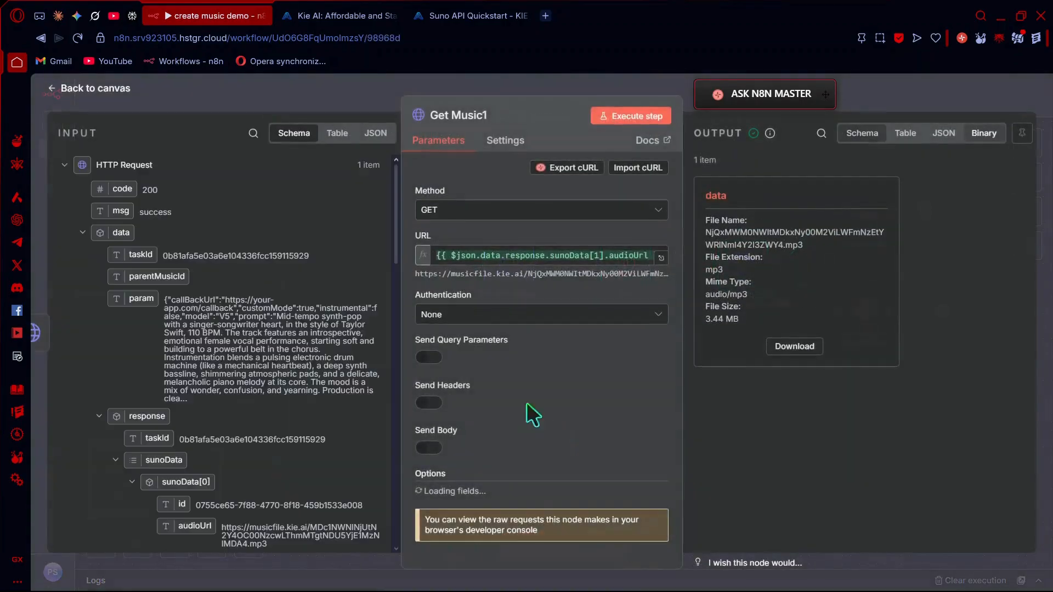
{"action": "left_click", "coordinate": [810, 351]}
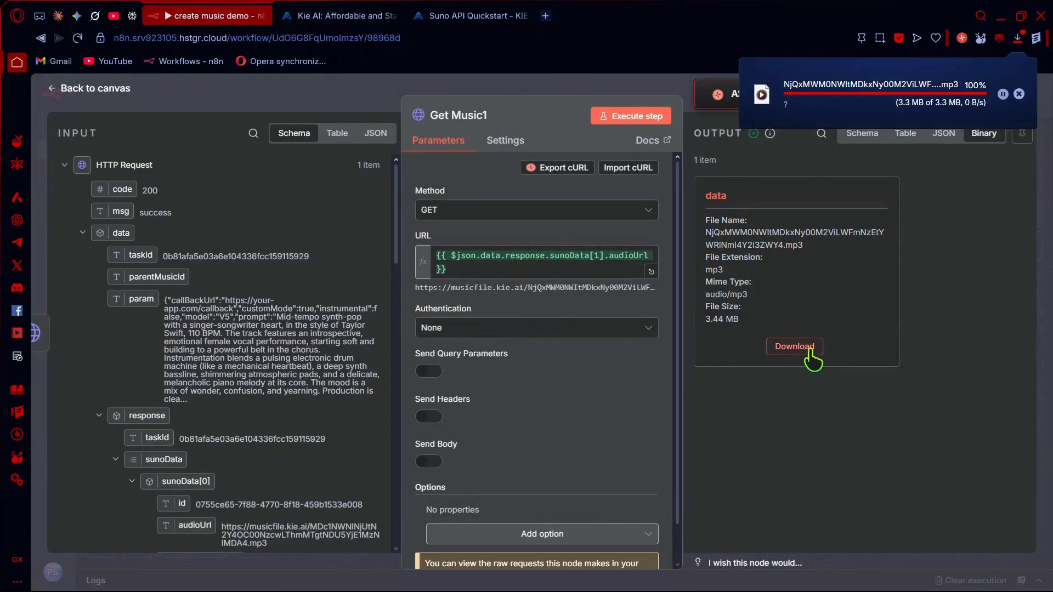
{"action": "left_click", "coordinate": [116, 98]}
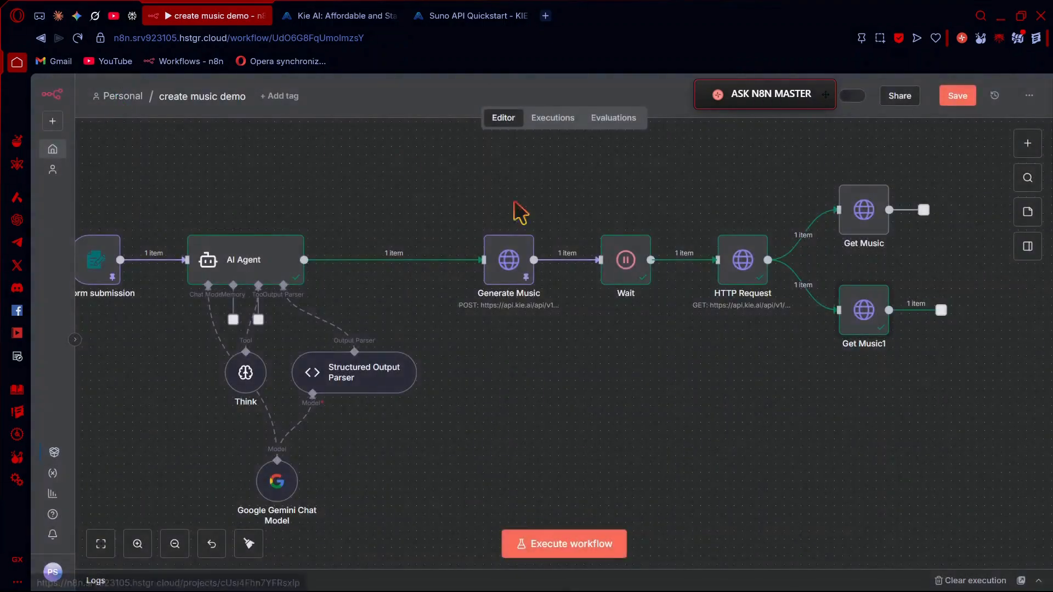
{"action": "left_click", "coordinate": [943, 102]}
{"action": "scroll", "coordinate": [636, 447], "scroll_direction": "left", "scroll_amount": 2}
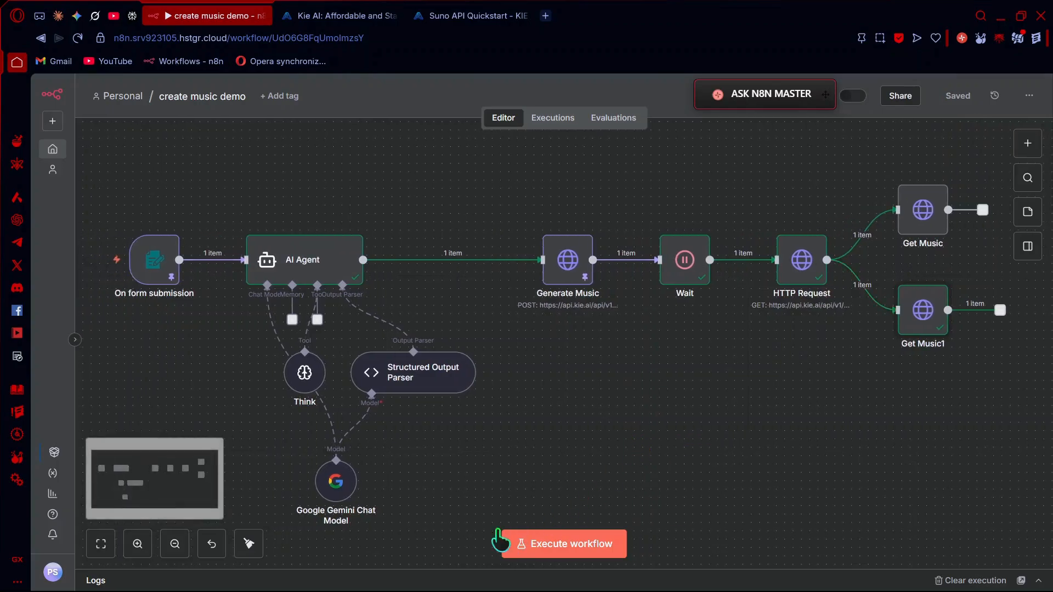
Switch to File Explorer and play the most recently downloaded song in the Downloads folder.
{"action": "mouse_move", "coordinate": [207, 591]}
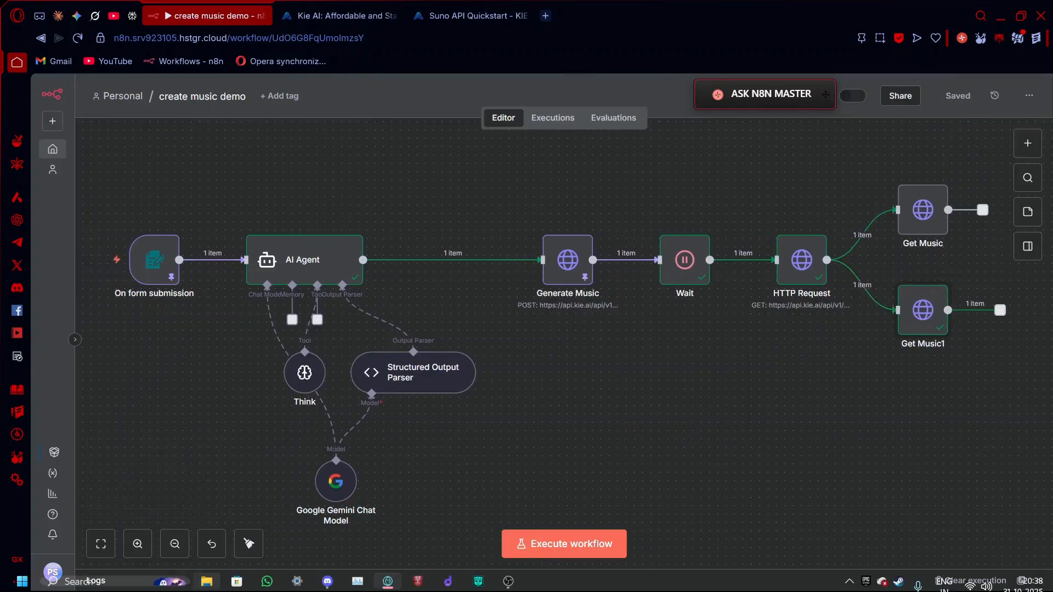
{"action": "left_click", "coordinate": [207, 582]}
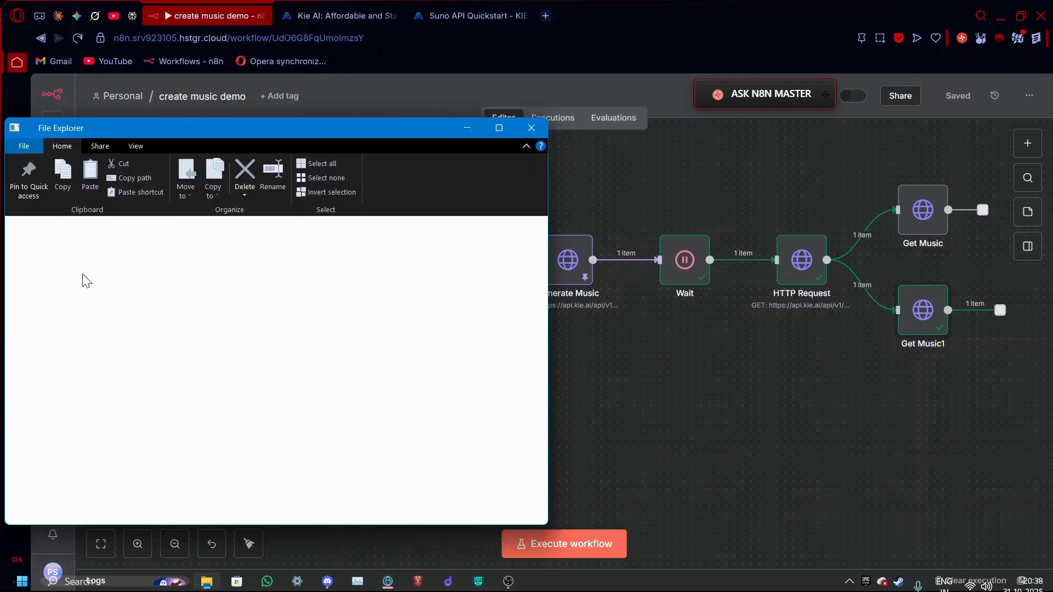
{"action": "left_click", "coordinate": [77, 366]}
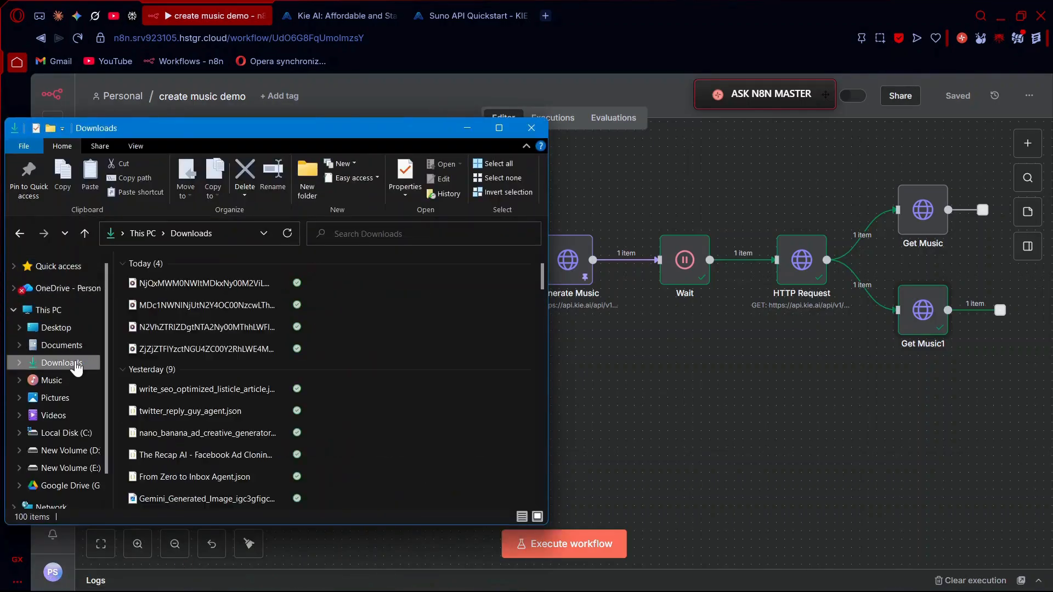
{"action": "left_click", "coordinate": [225, 291]}
{"action": "double_click", "coordinate": [225, 290]}
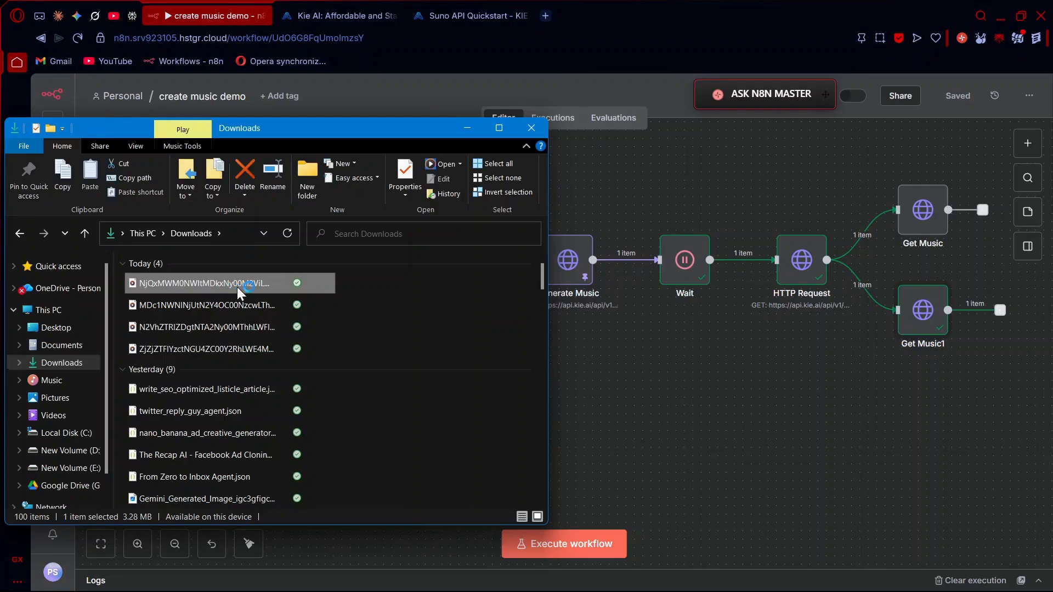